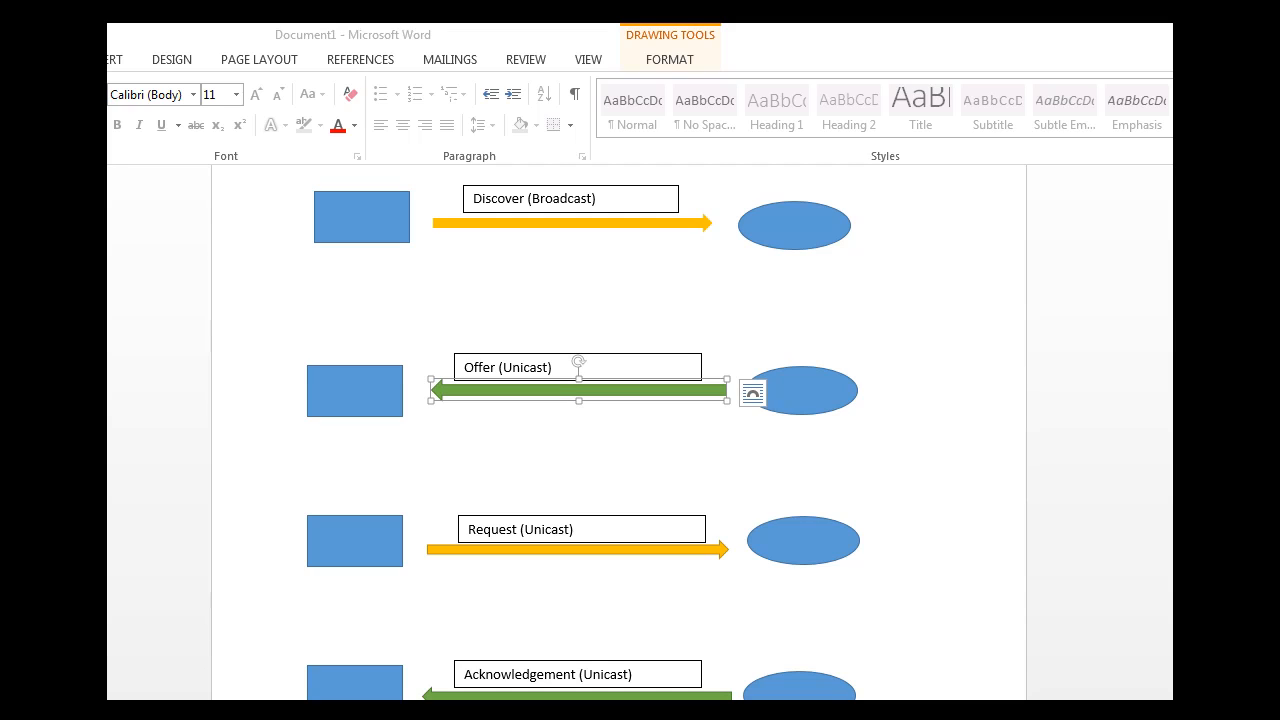
Switch to the S2008 virtual machine, open Server Manager, and show its Roles page
{"action": "key", "text": "F10"}
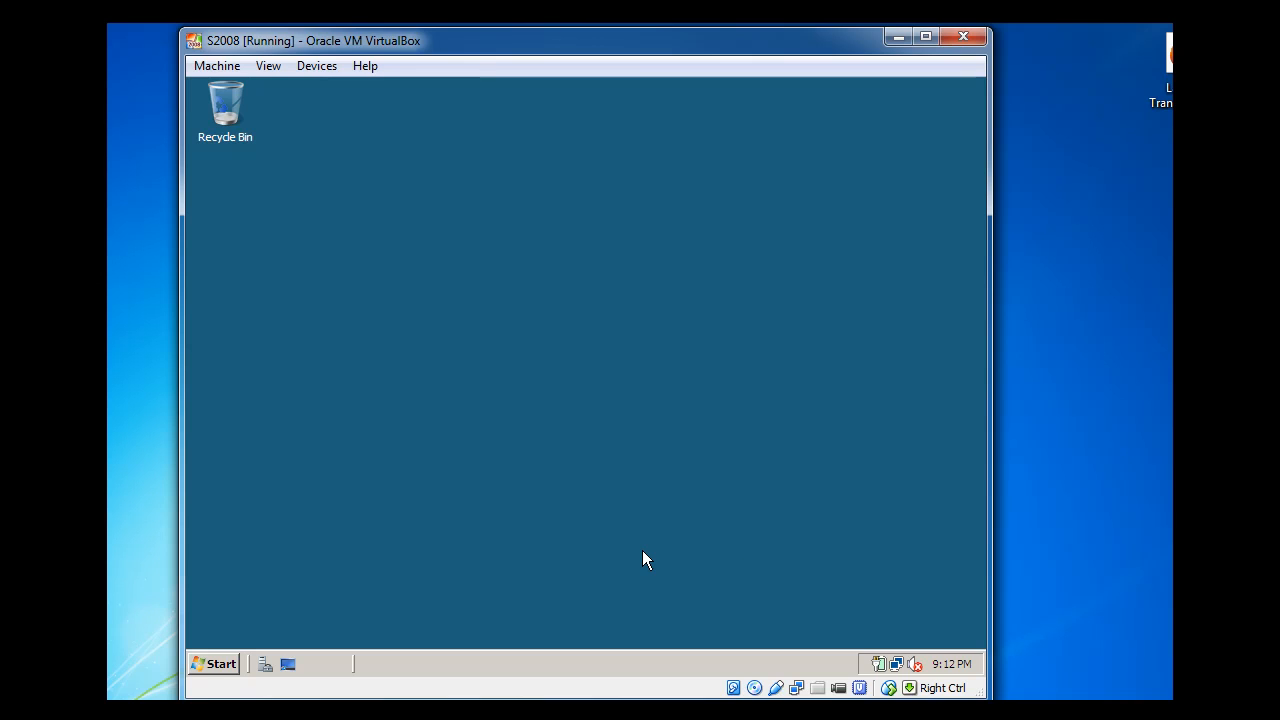
{"action": "left_click", "coordinate": [307, 594]}
{"action": "left_click", "coordinate": [220, 664]}
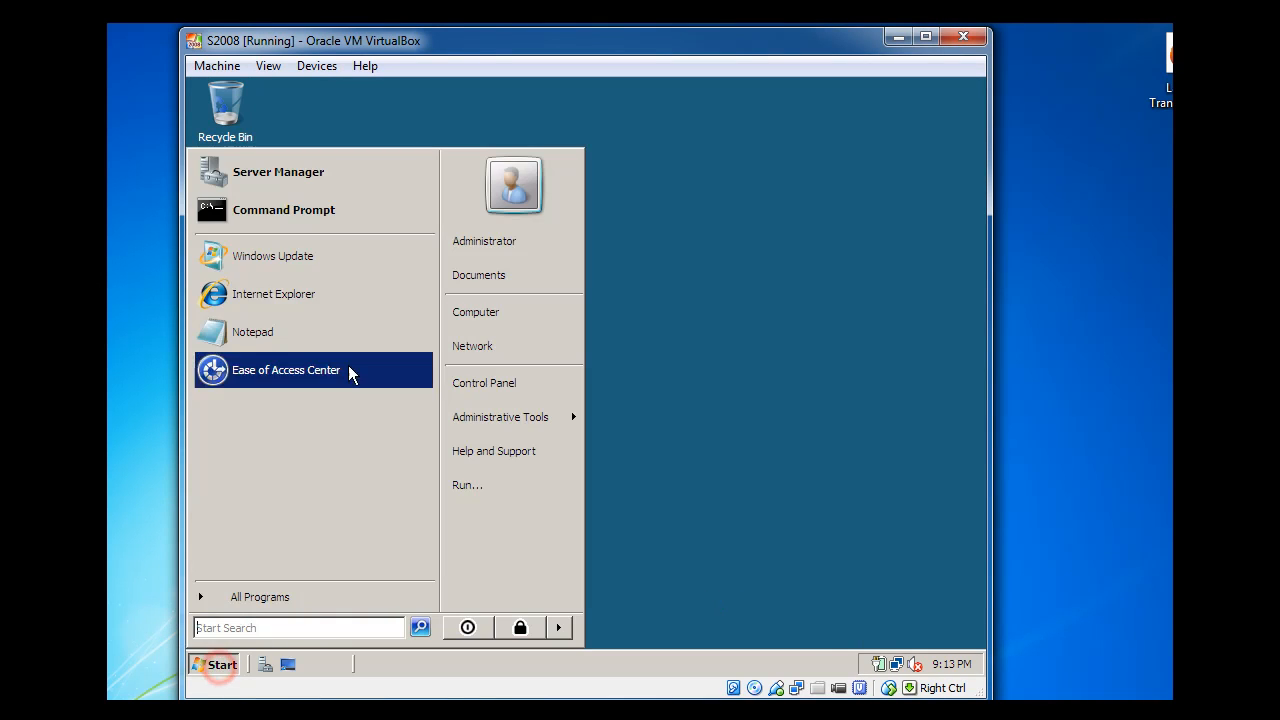
{"action": "left_click", "coordinate": [386, 162]}
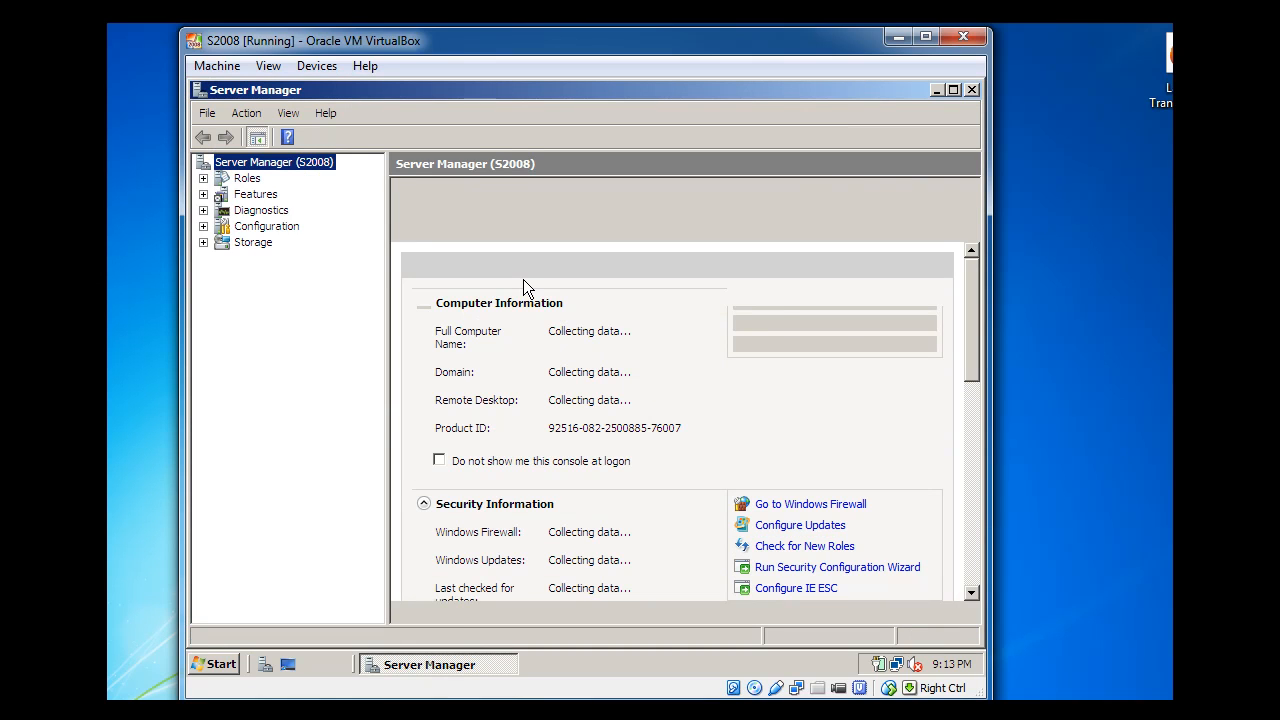
{"action": "left_click", "coordinate": [247, 179]}
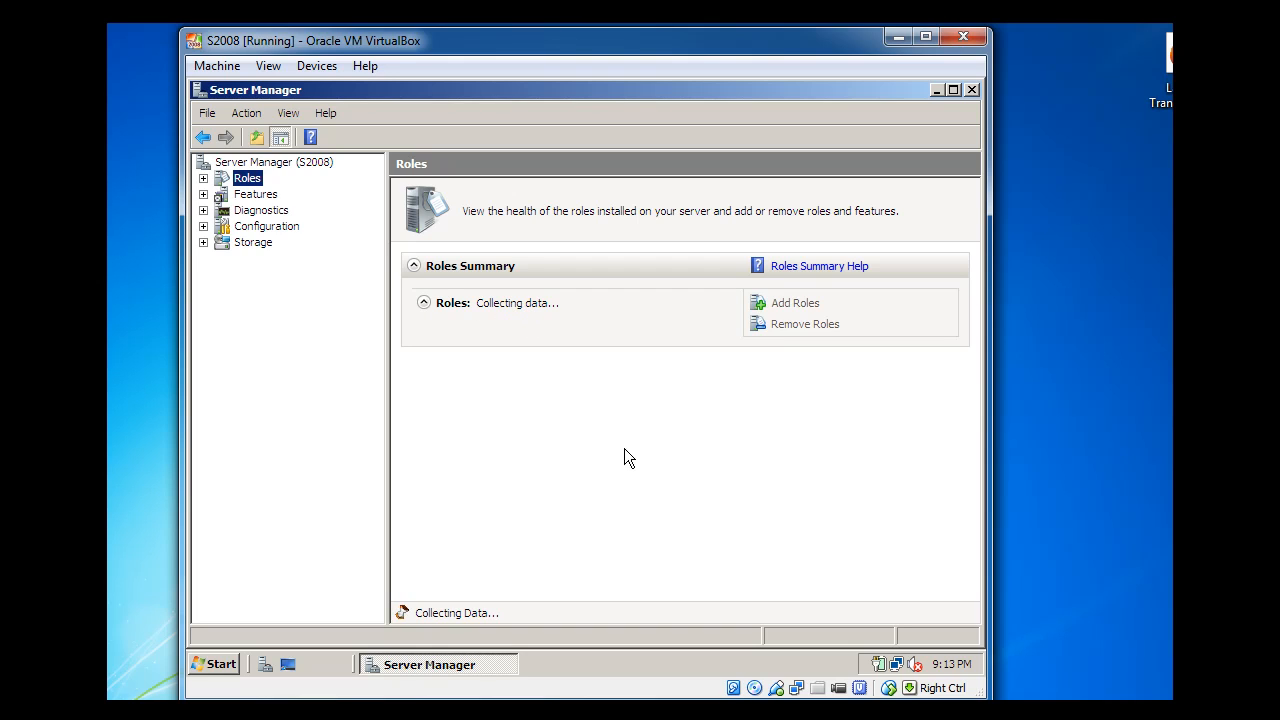
{"action": "left_click", "coordinate": [467, 716]}
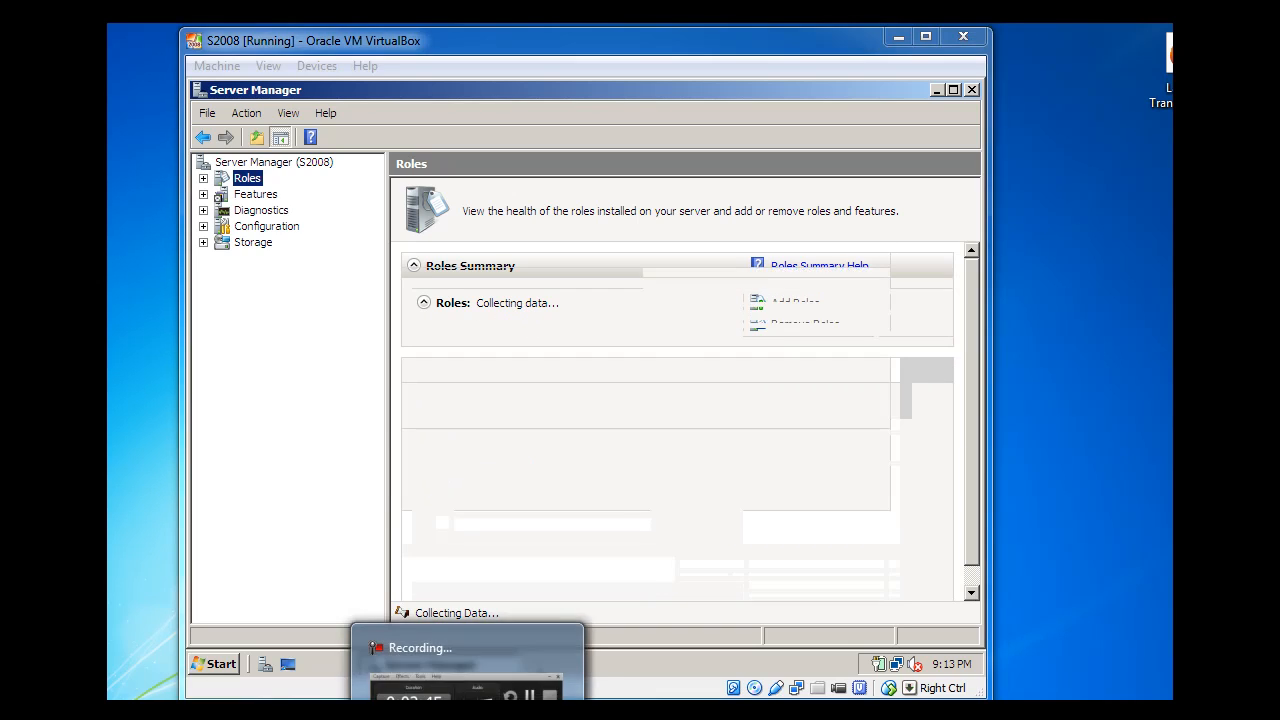
{"action": "left_click", "coordinate": [540, 675]}
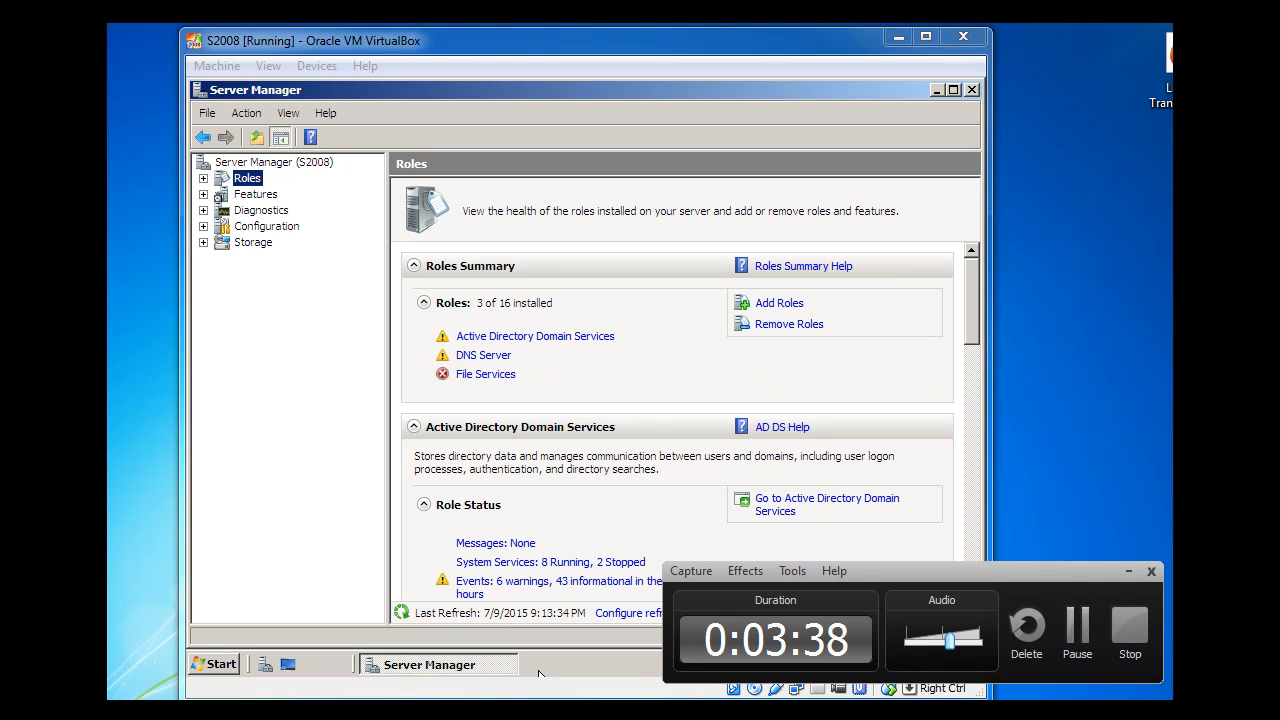
{"action": "left_click_drag", "start_coordinate": [983, 572], "coordinate": [1007, 713]}
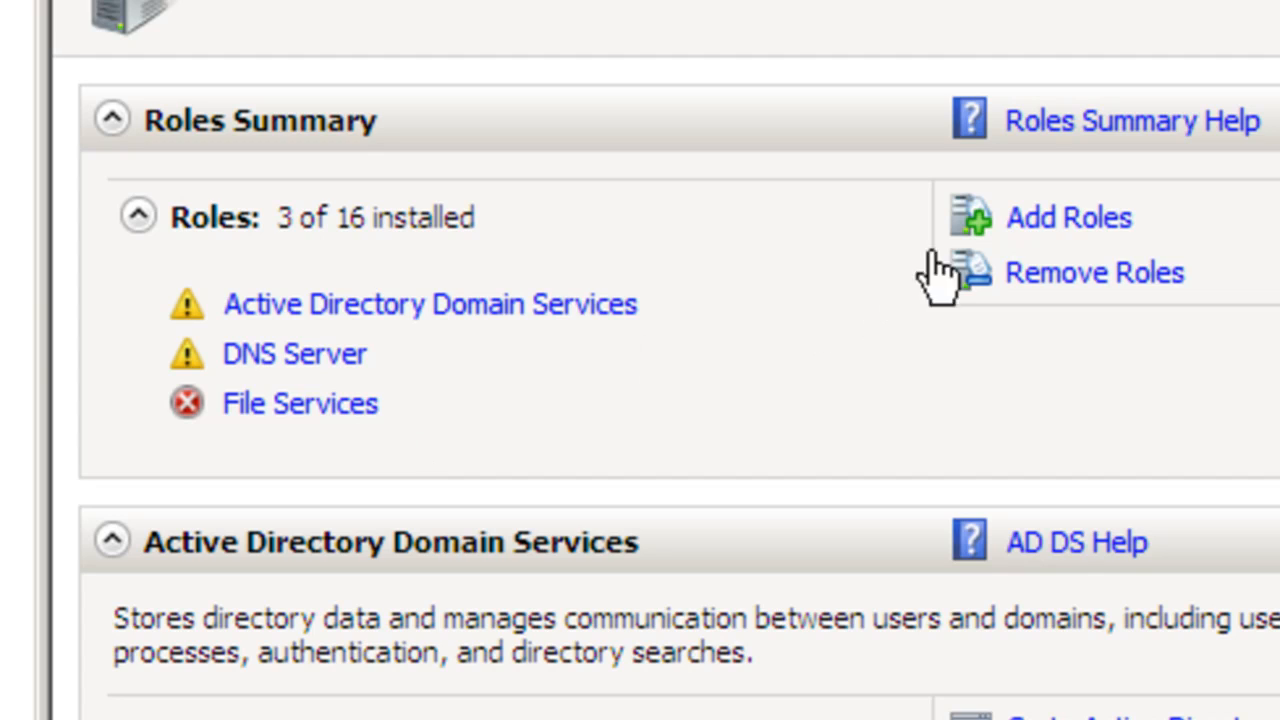
Start adding a server role and choose DHCP Server as the role to install
{"action": "left_click", "coordinate": [1052, 218]}
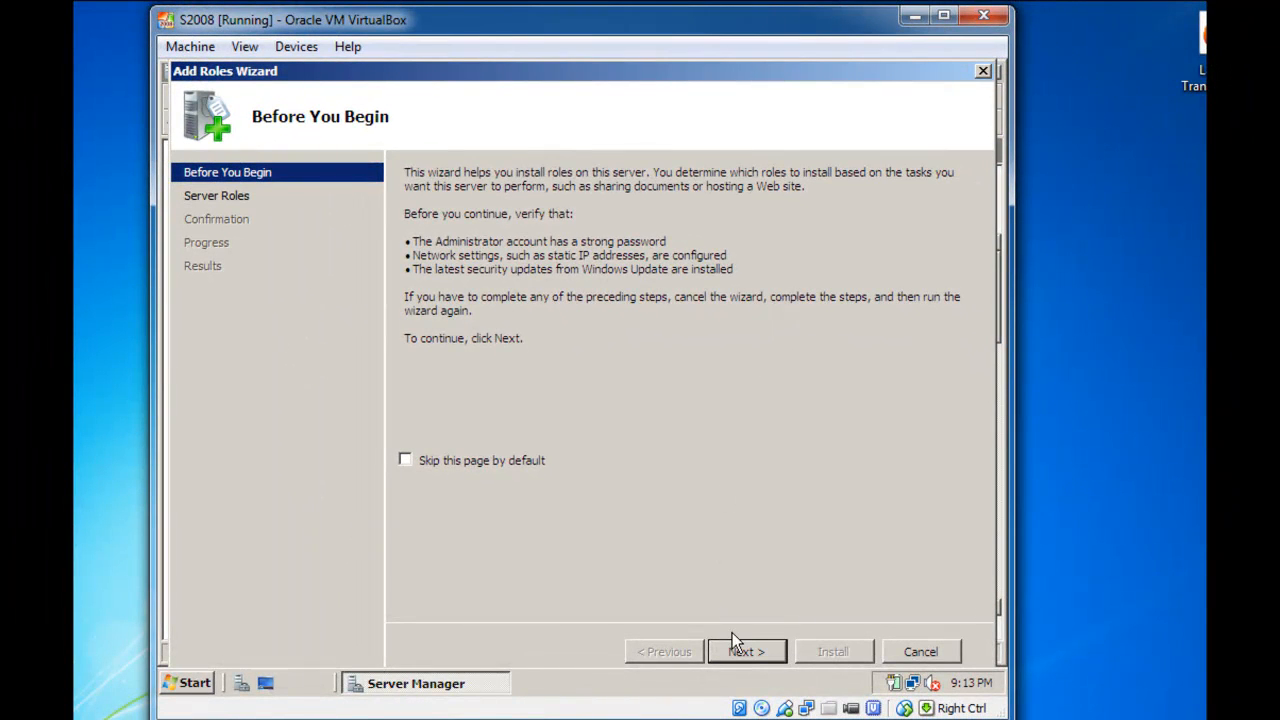
{"action": "left_click", "coordinate": [741, 646]}
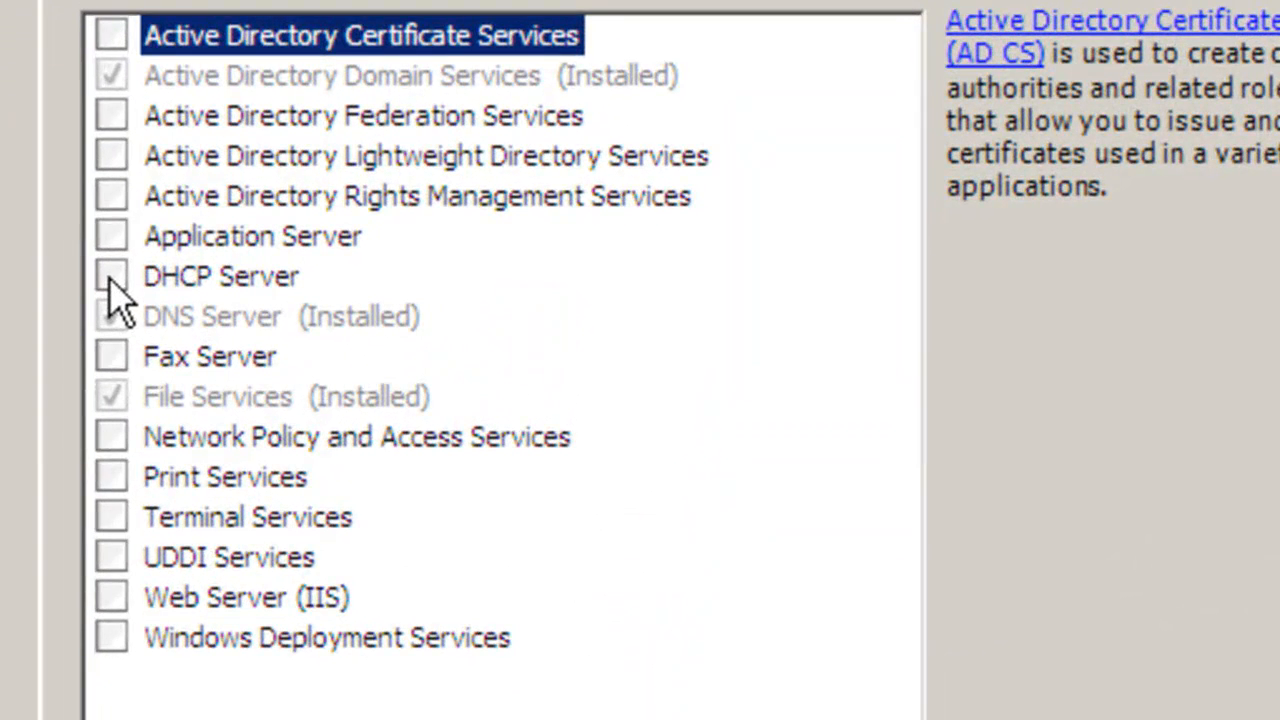
{"action": "left_click", "coordinate": [415, 324]}
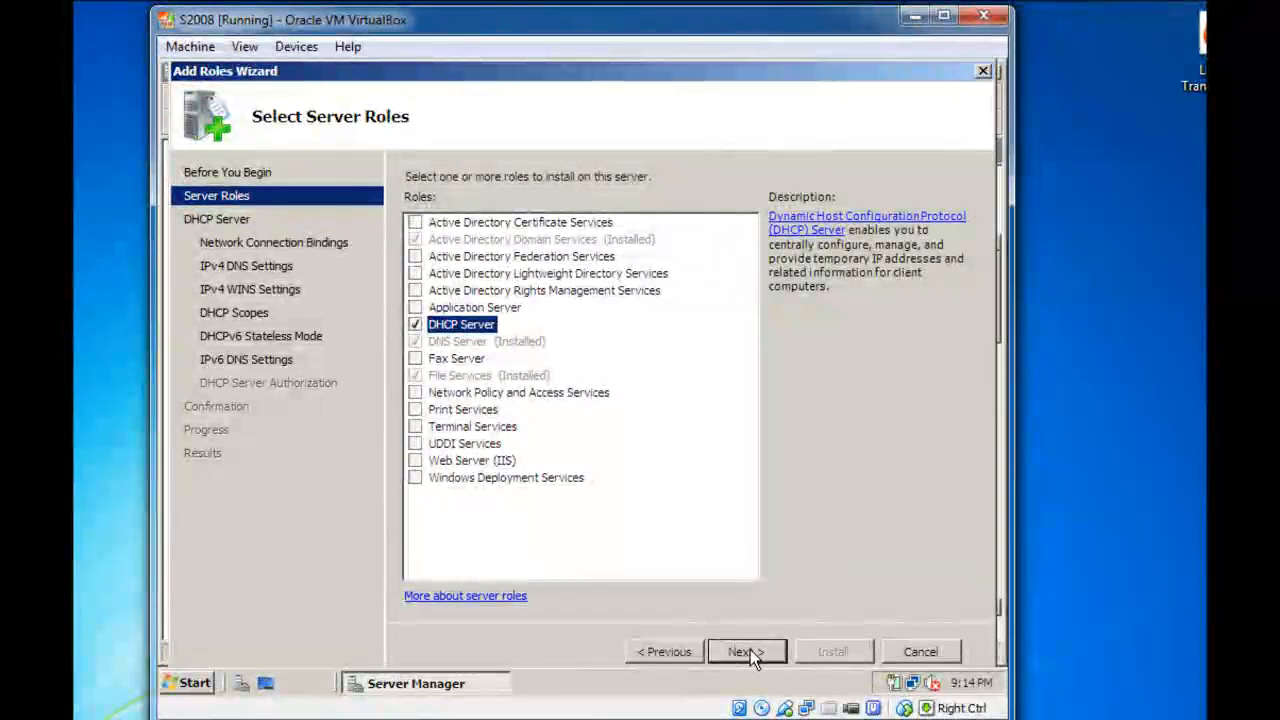
{"action": "left_click", "coordinate": [750, 649]}
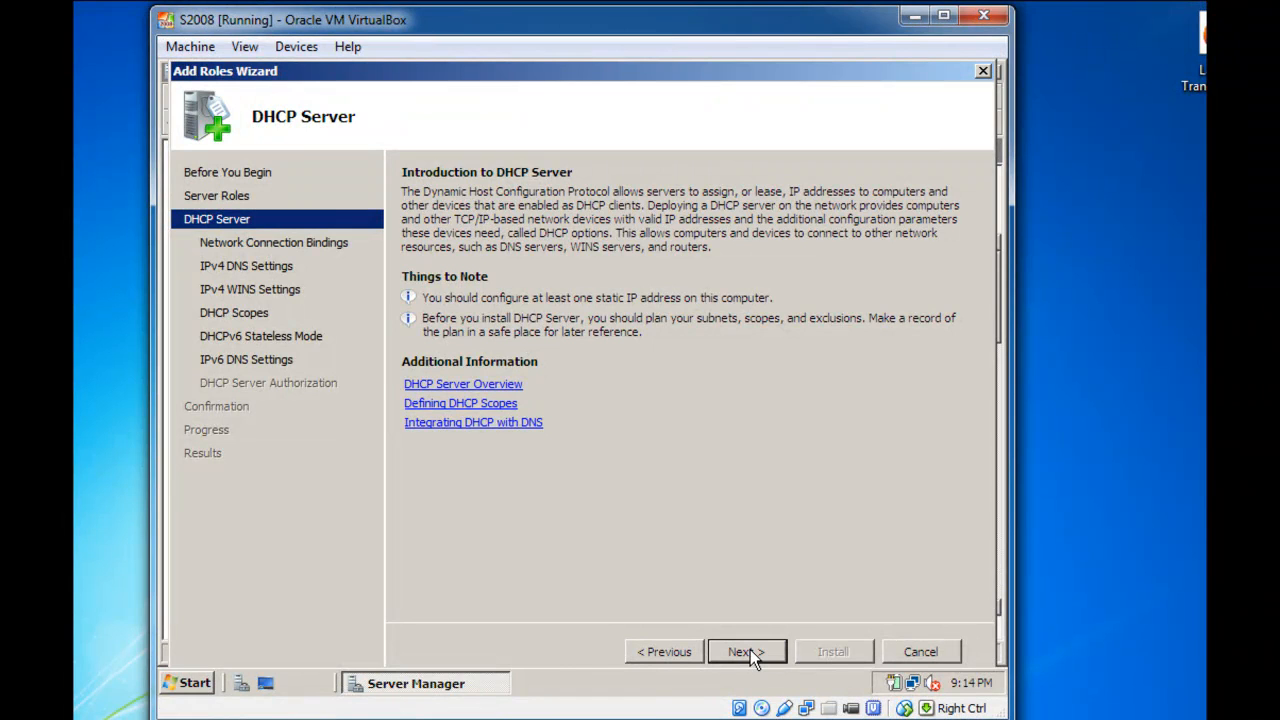
Accept the 192.168.2.1 network connection binding and validate 192.168.2.1 as the preferred IPv4 DNS server
{"action": "left_click", "coordinate": [750, 651]}
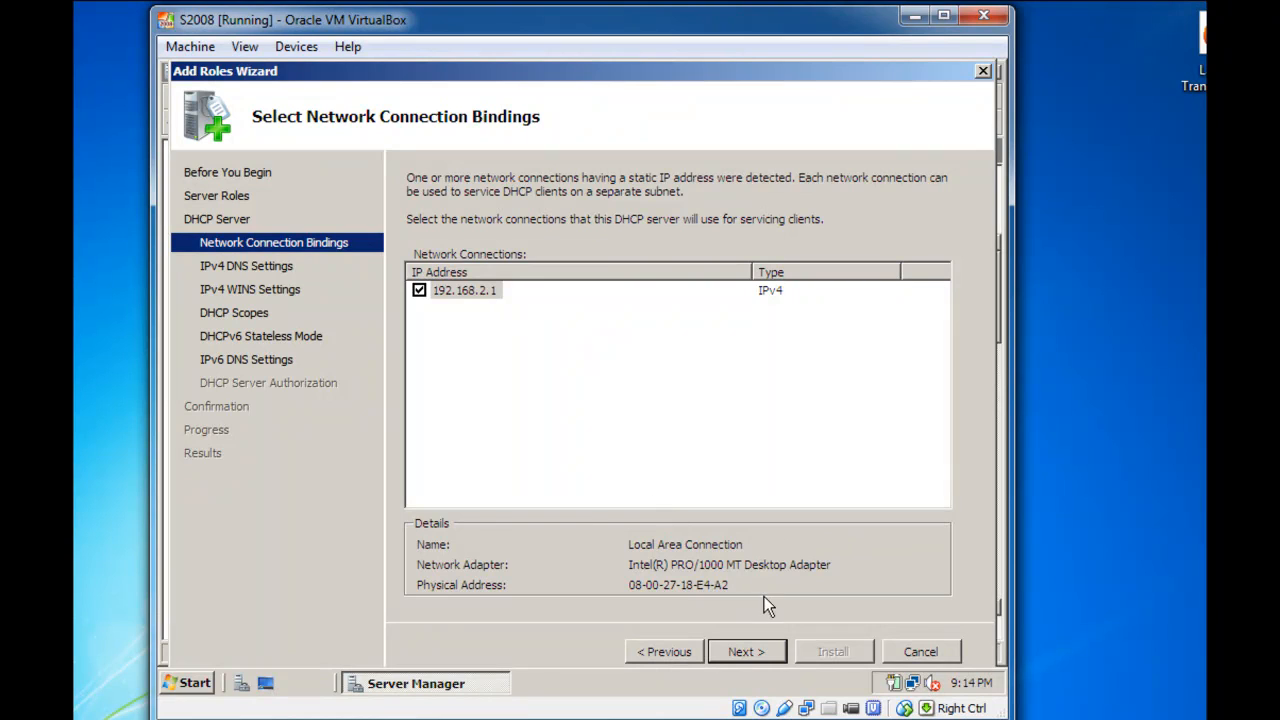
{"action": "left_click", "coordinate": [759, 645]}
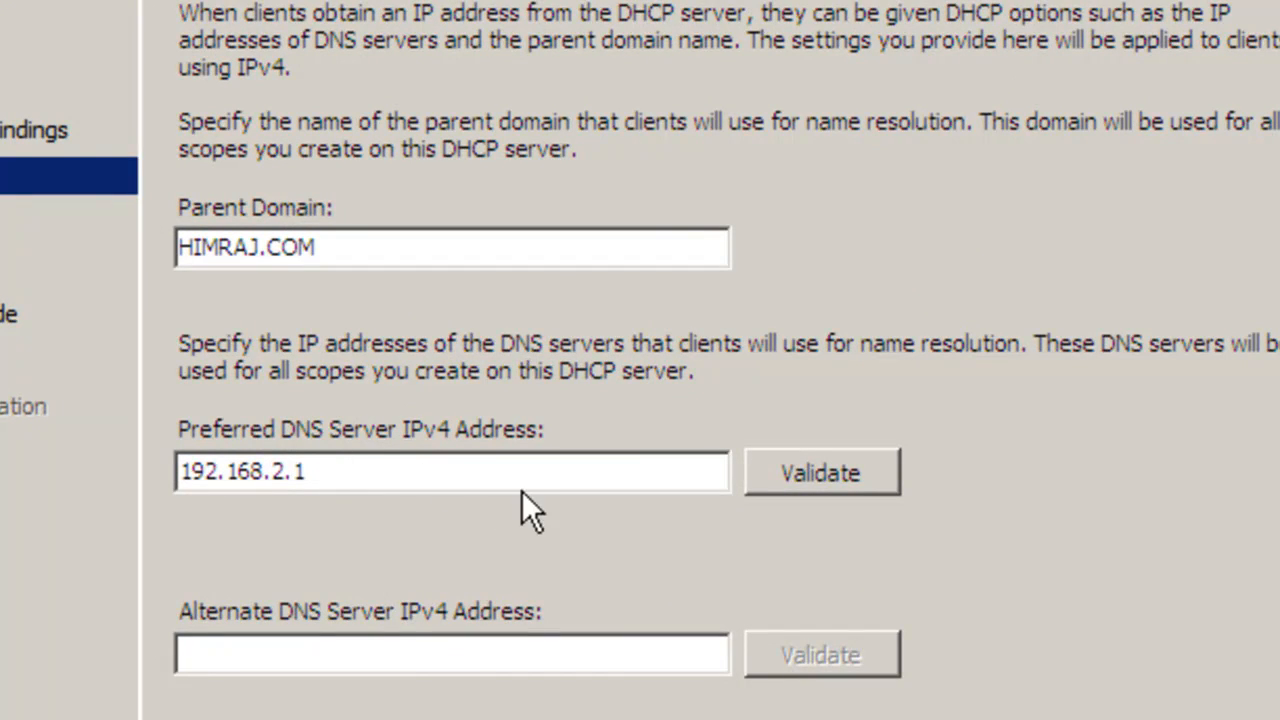
{"action": "left_click", "coordinate": [803, 473]}
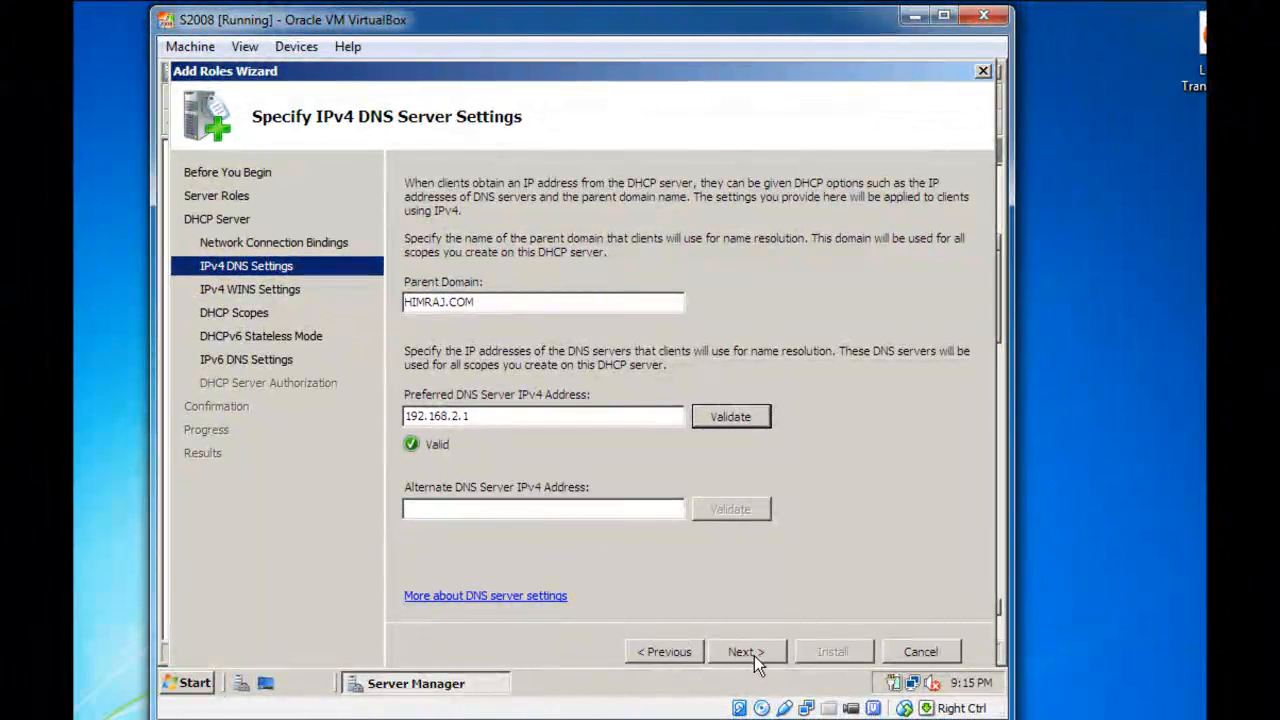
{"action": "left_click", "coordinate": [754, 656]}
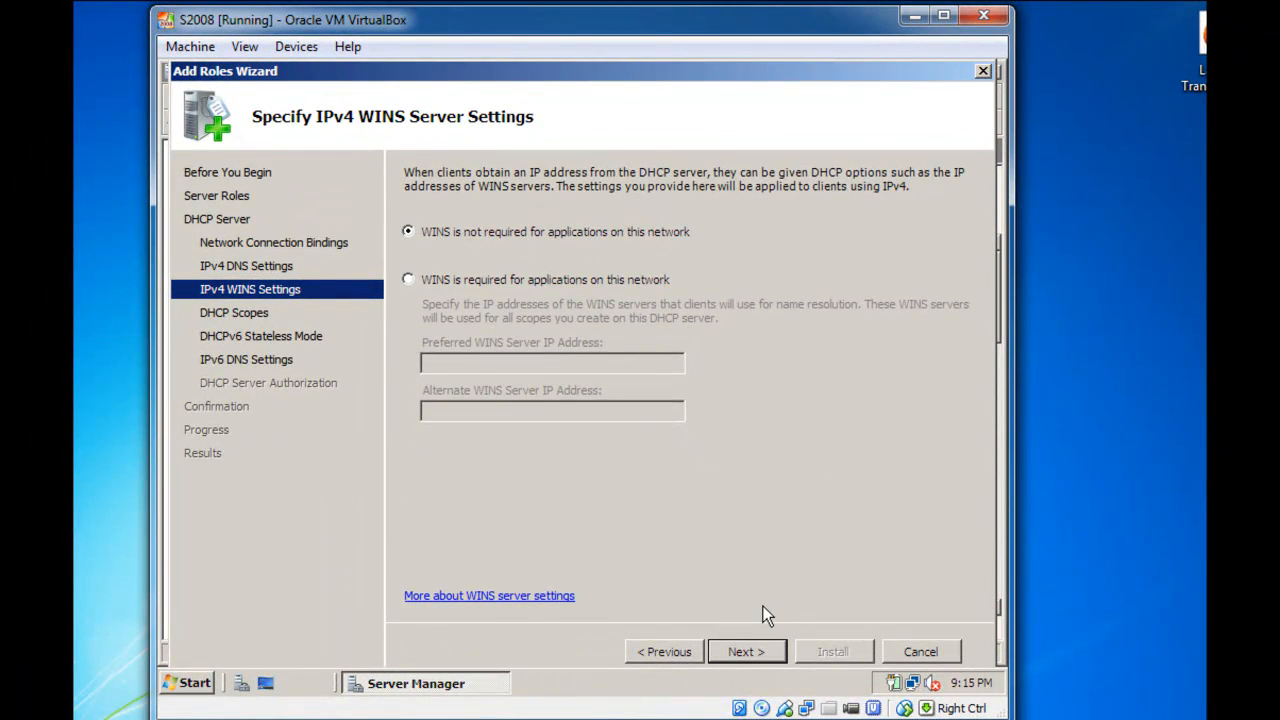
Continue without WINS or any DHCP scopes, and disable DHCPv6 stateless mode for this server
{"action": "left_click", "coordinate": [750, 651]}
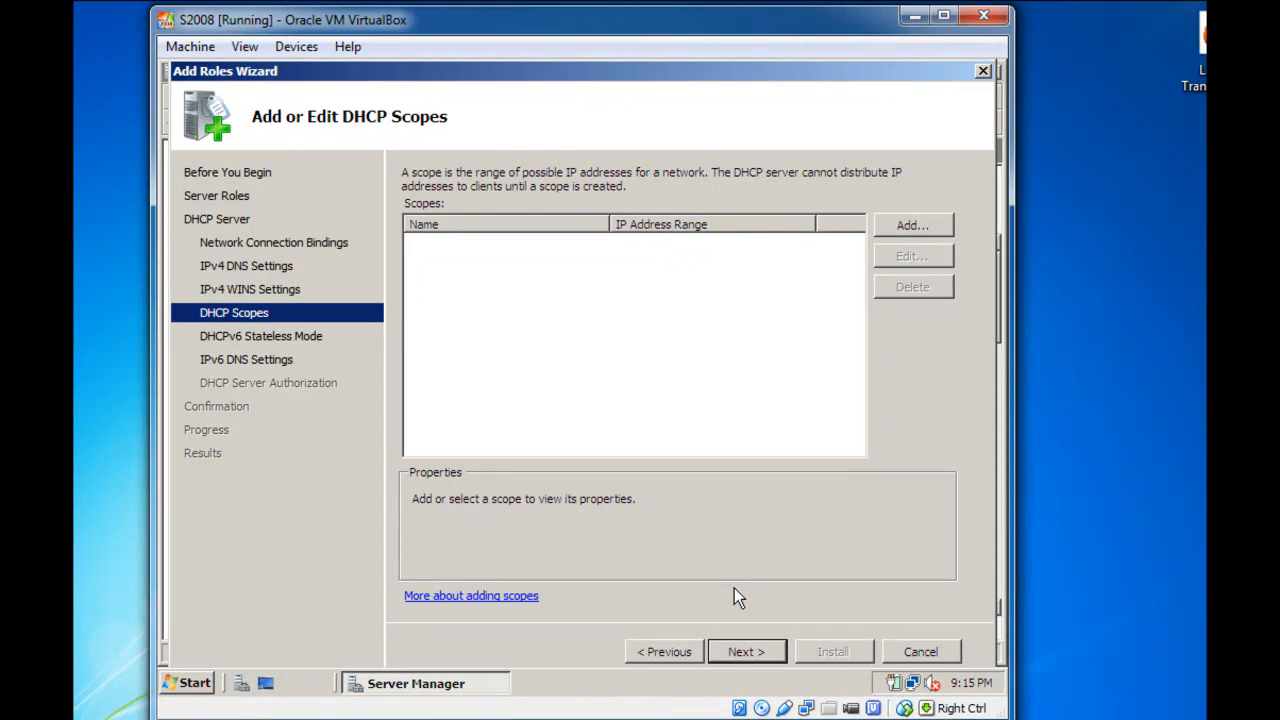
{"action": "left_click", "coordinate": [752, 651]}
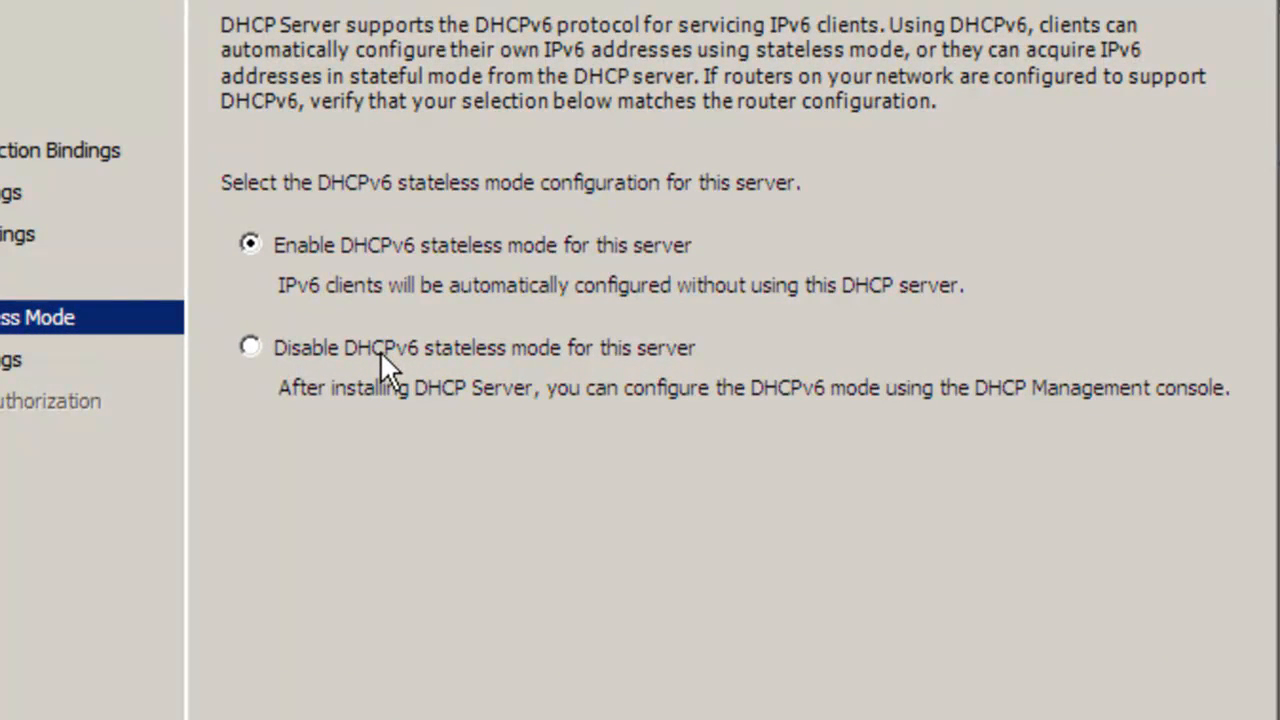
{"action": "left_click", "coordinate": [380, 351]}
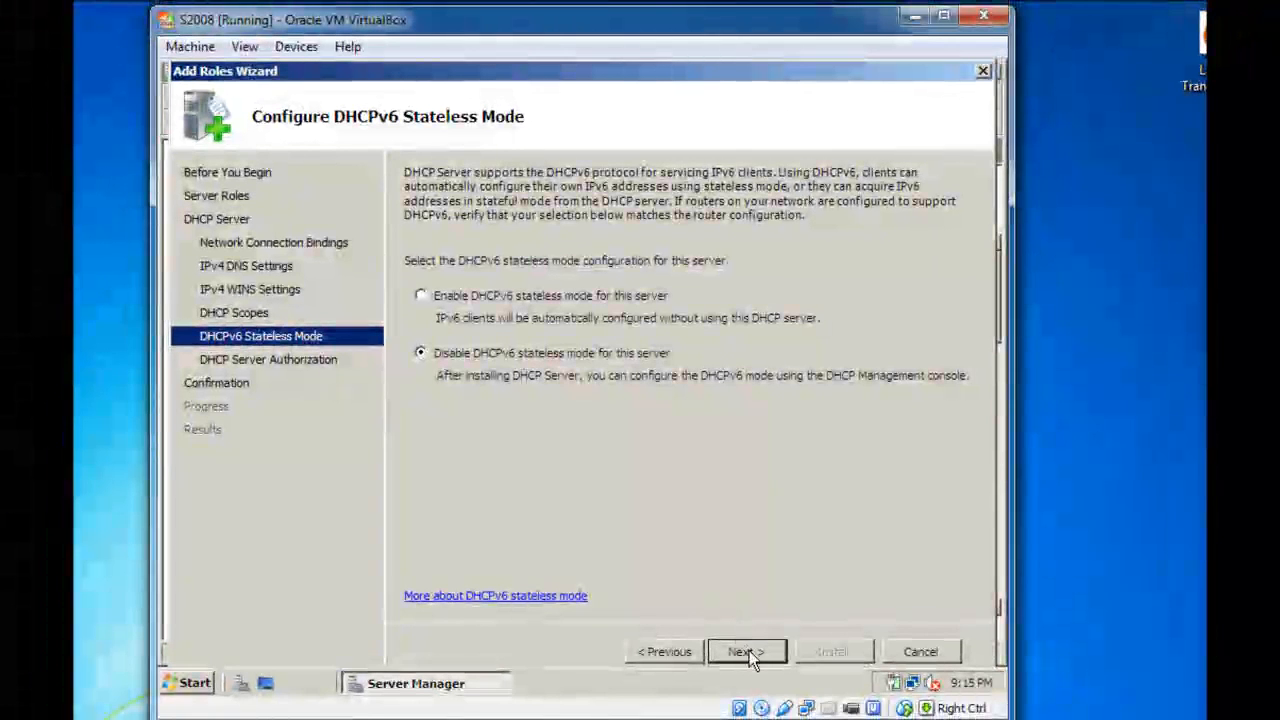
{"action": "left_click", "coordinate": [747, 651]}
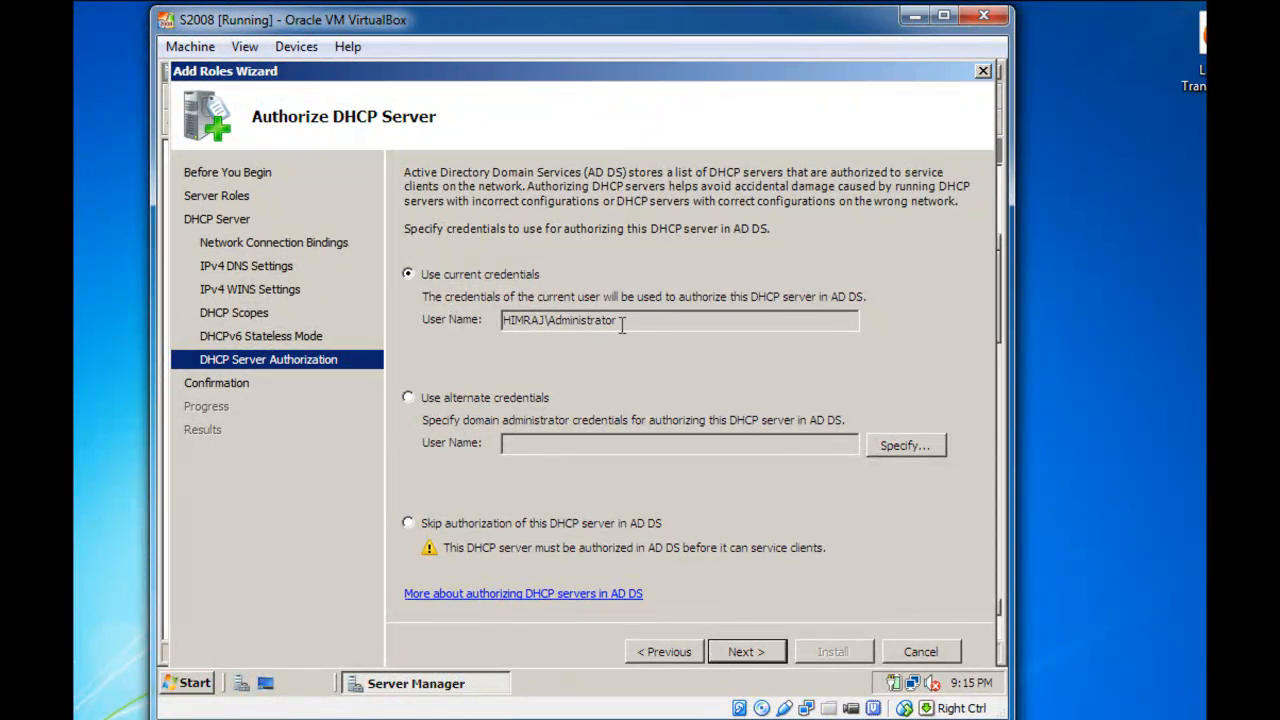
Install the DHCP Server role authorized with the current credentials, and close the wizard and Server Manager
{"action": "left_click", "coordinate": [749, 657]}
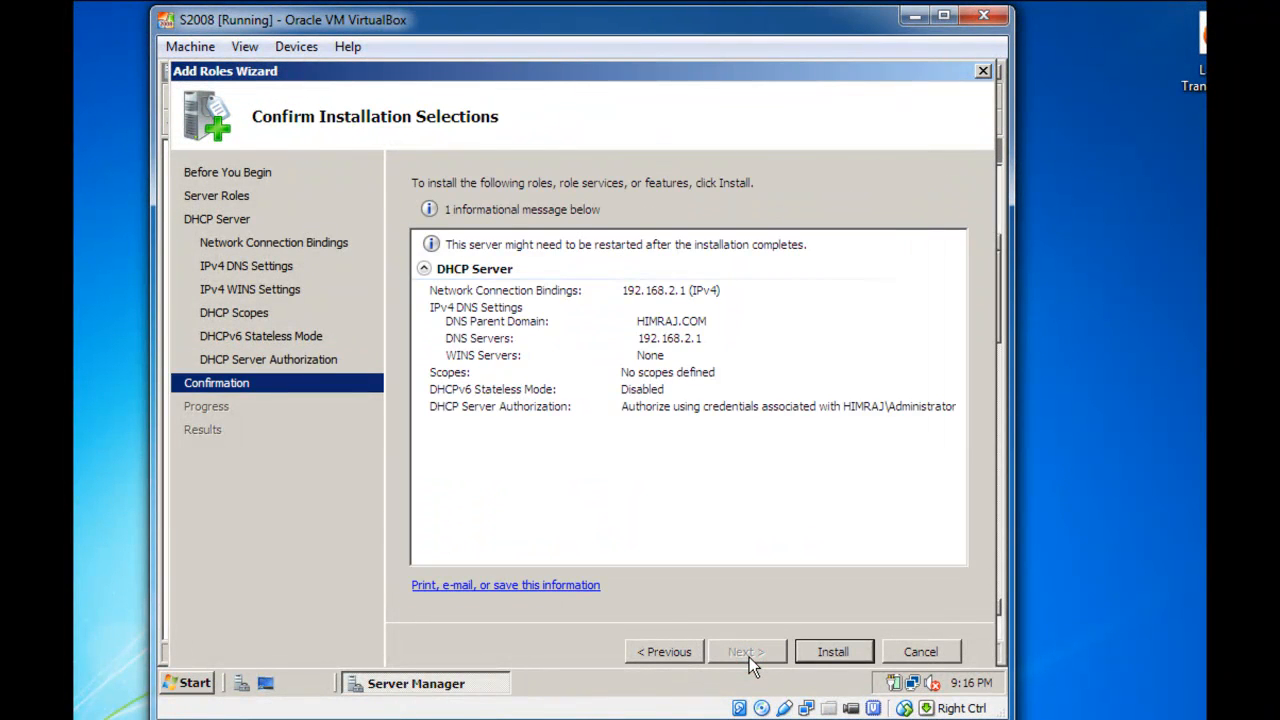
{"action": "left_click", "coordinate": [826, 651]}
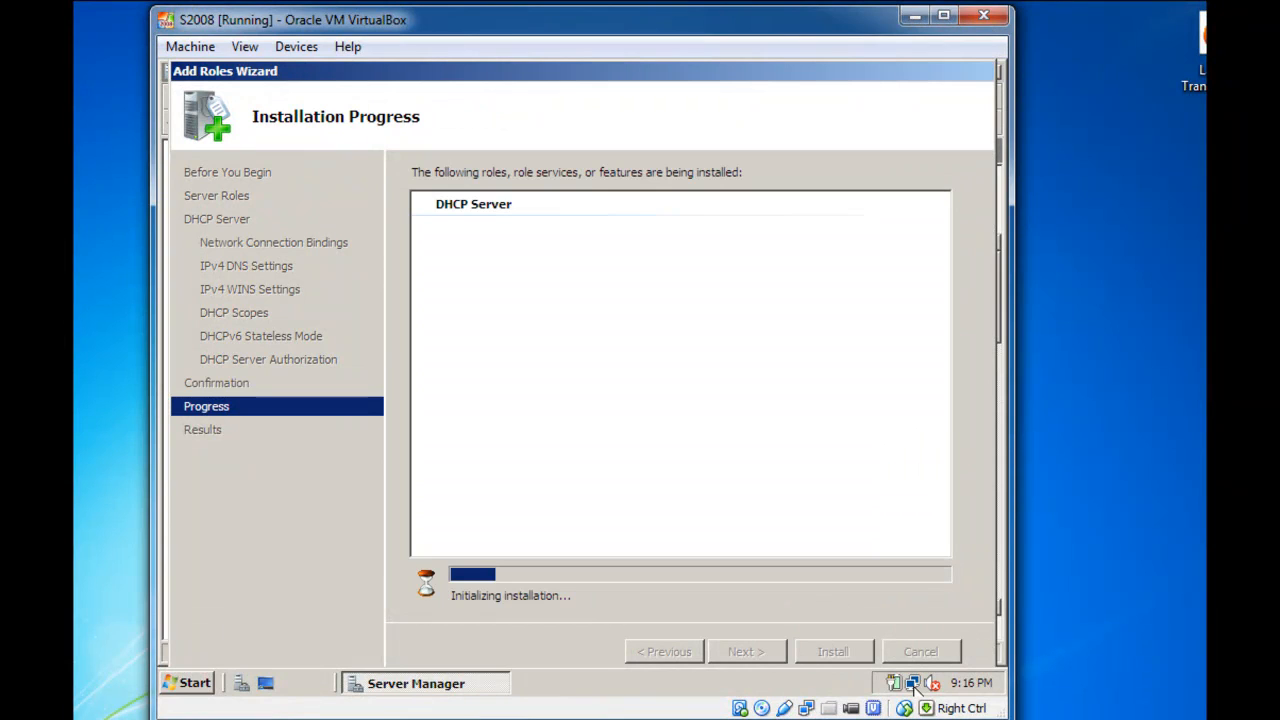
{"action": "mouse_move", "coordinate": [915, 687]}
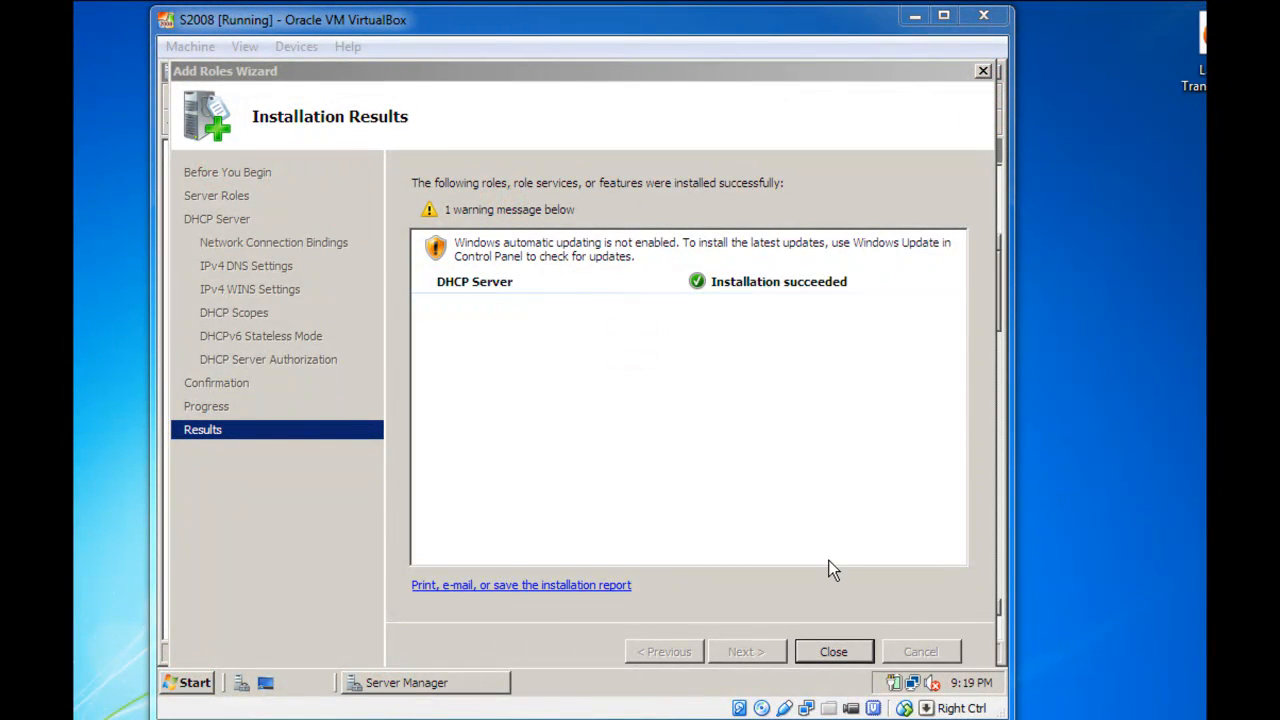
{"action": "left_click", "coordinate": [826, 656]}
{"action": "left_click", "coordinate": [826, 653]}
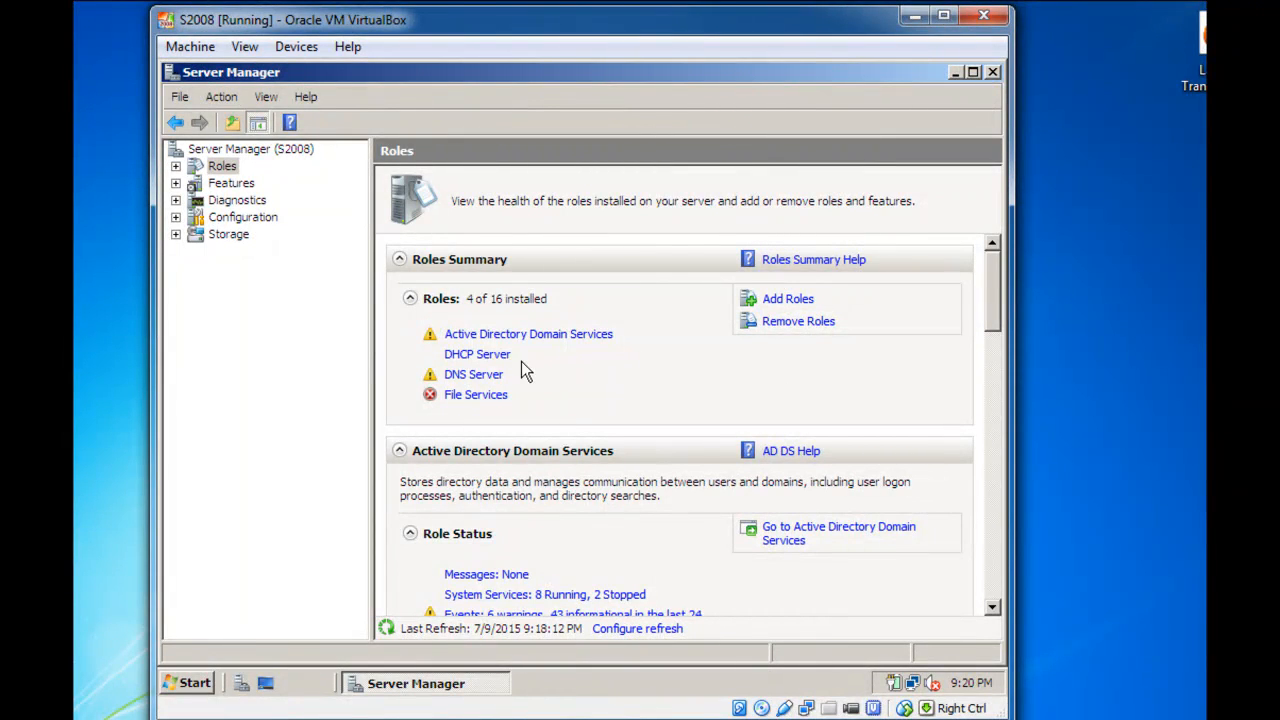
{"action": "left_click", "coordinate": [993, 72]}
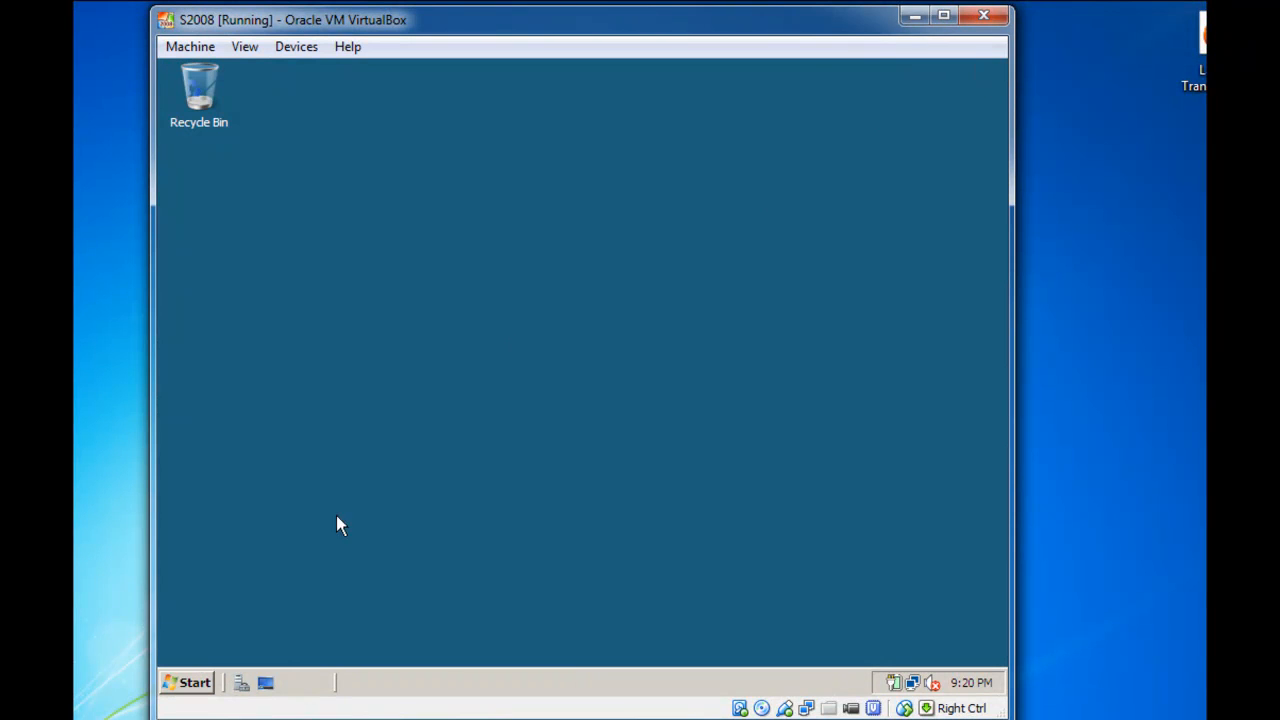
Open the DHCP administrative console and expand the s2008 server to select its IPv4 node
{"action": "left_click", "coordinate": [194, 689]}
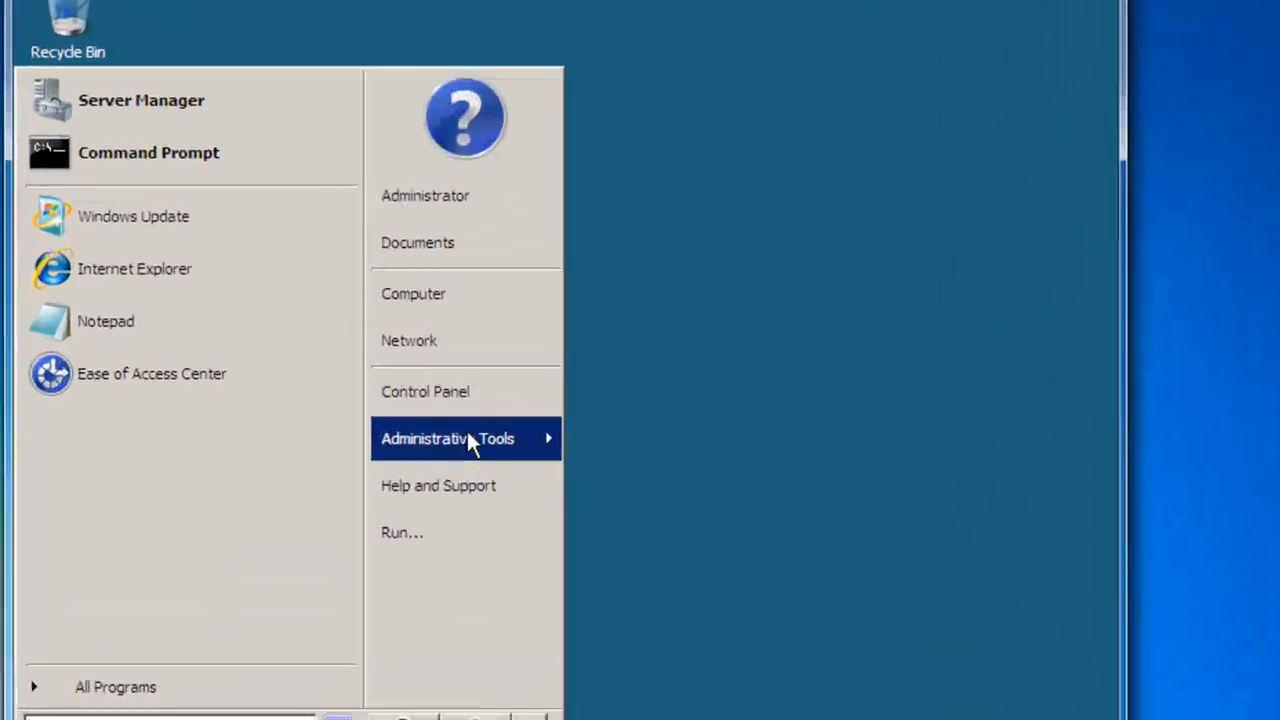
{"action": "mouse_move", "coordinate": [468, 443]}
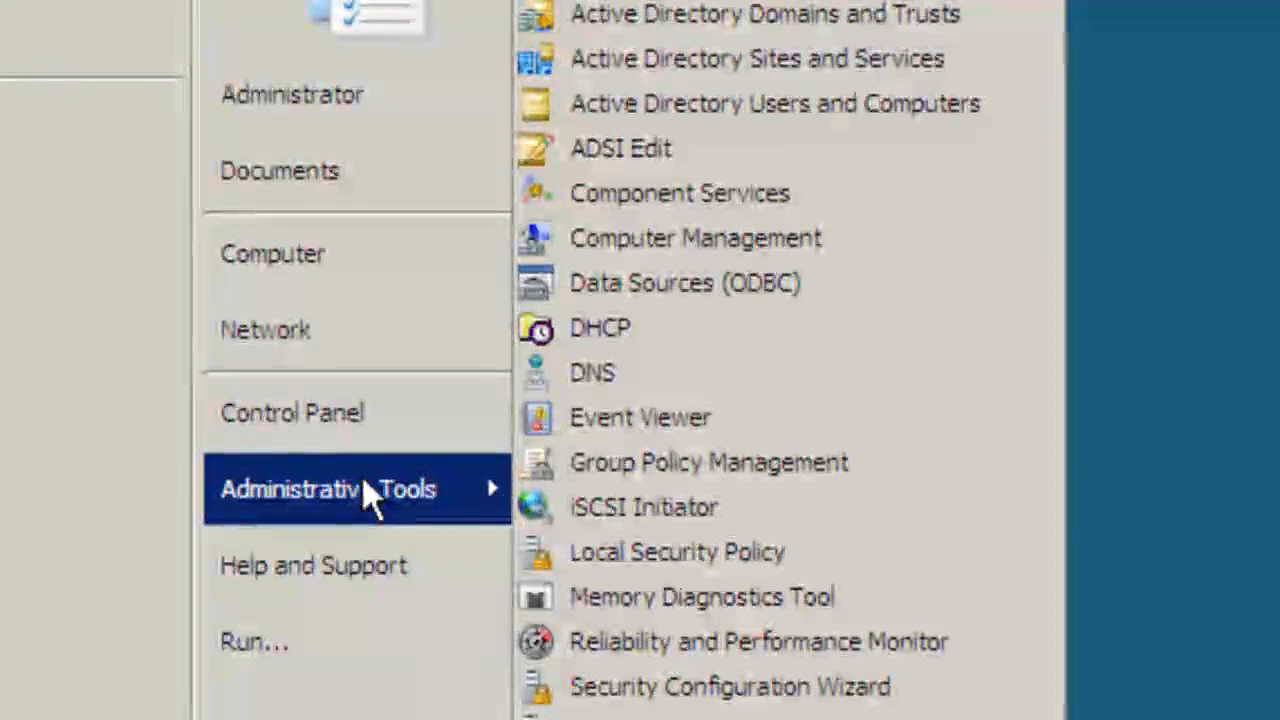
{"action": "left_click", "coordinate": [647, 327]}
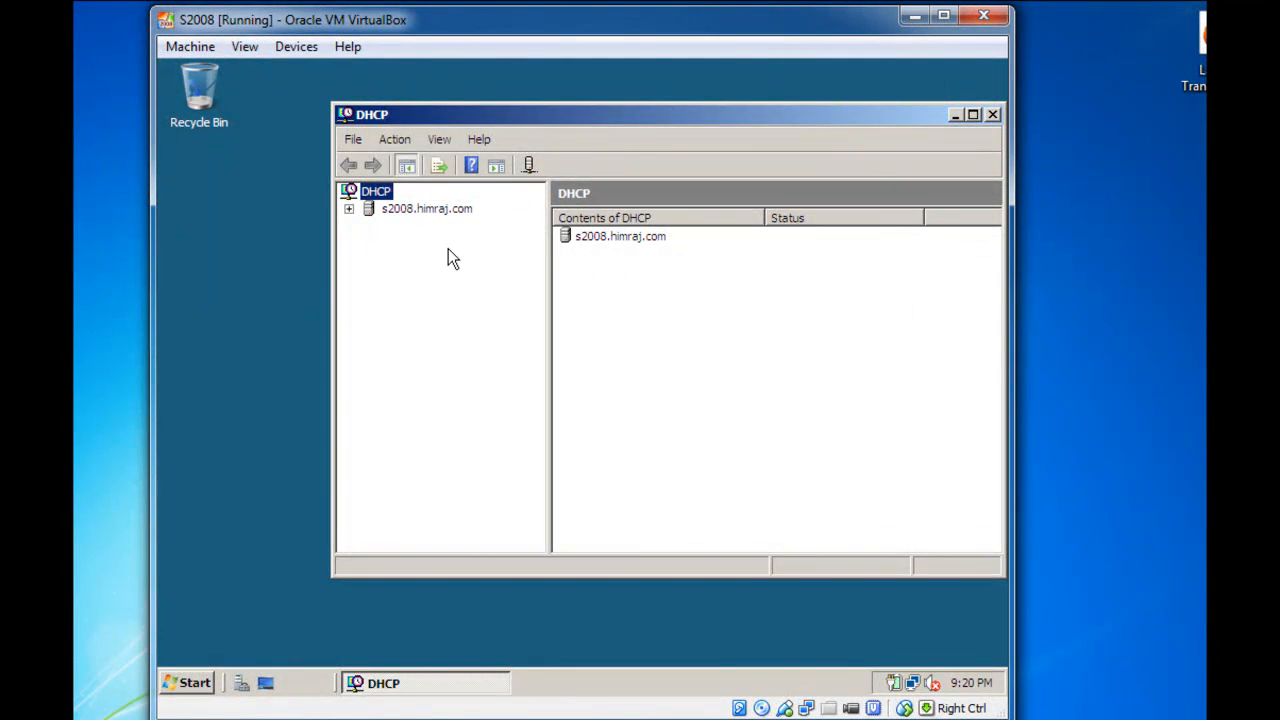
{"action": "left_click", "coordinate": [350, 211]}
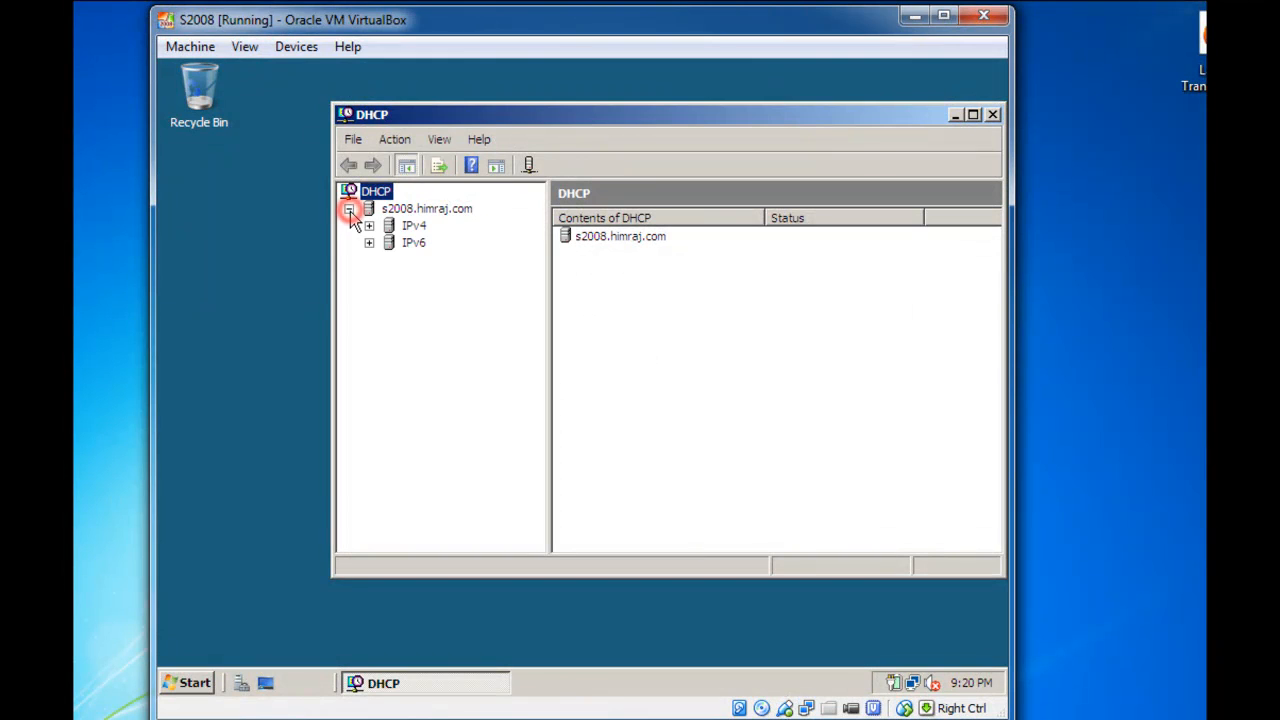
{"action": "left_click", "coordinate": [404, 211]}
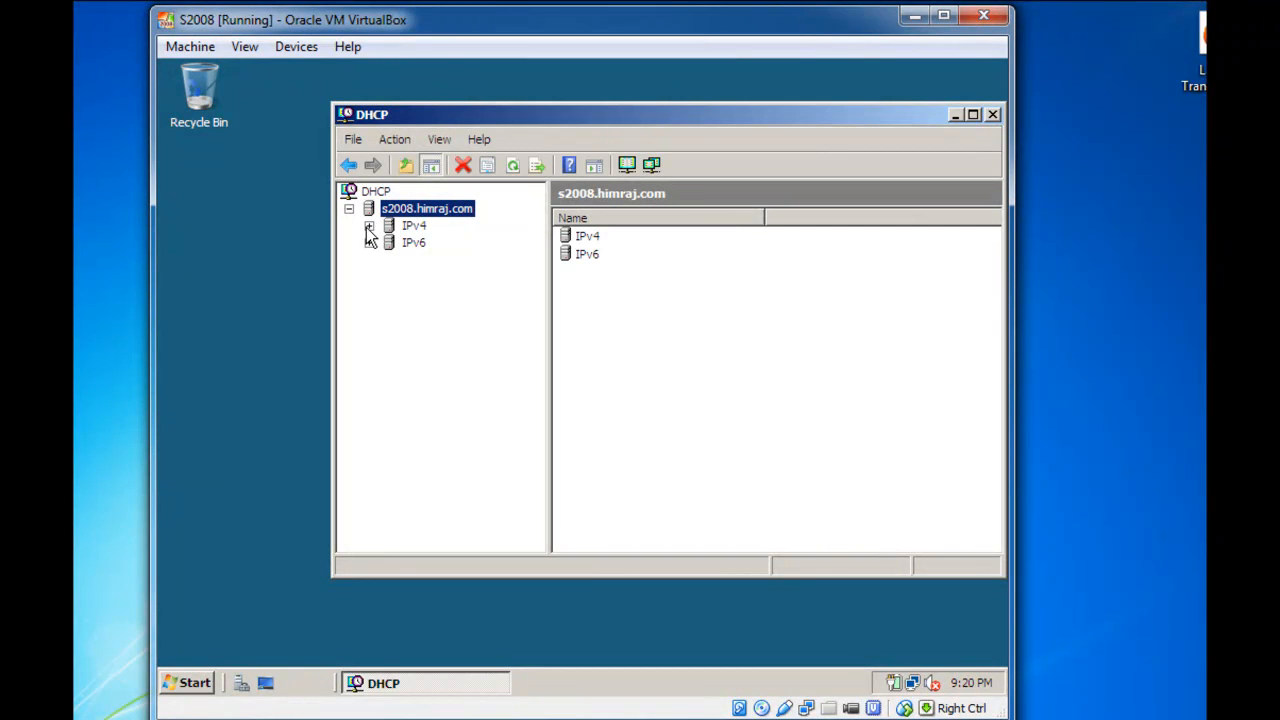
{"action": "left_click", "coordinate": [369, 226]}
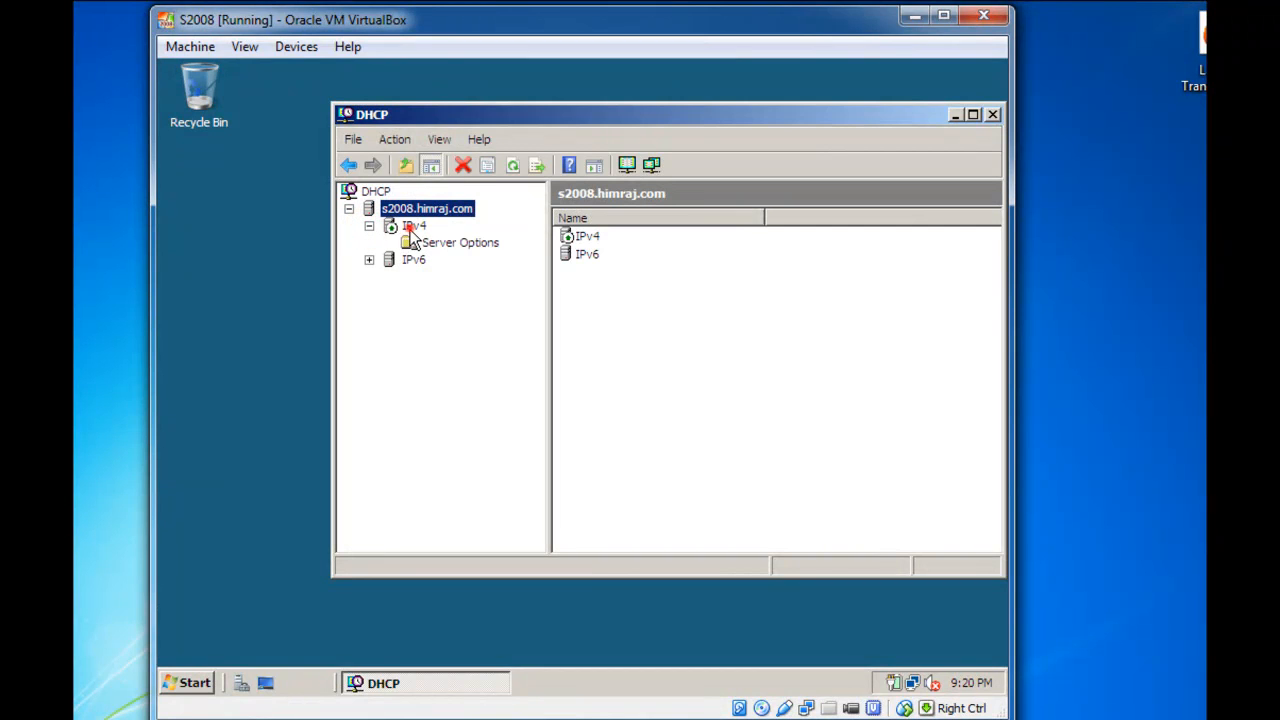
{"action": "left_click", "coordinate": [412, 228]}
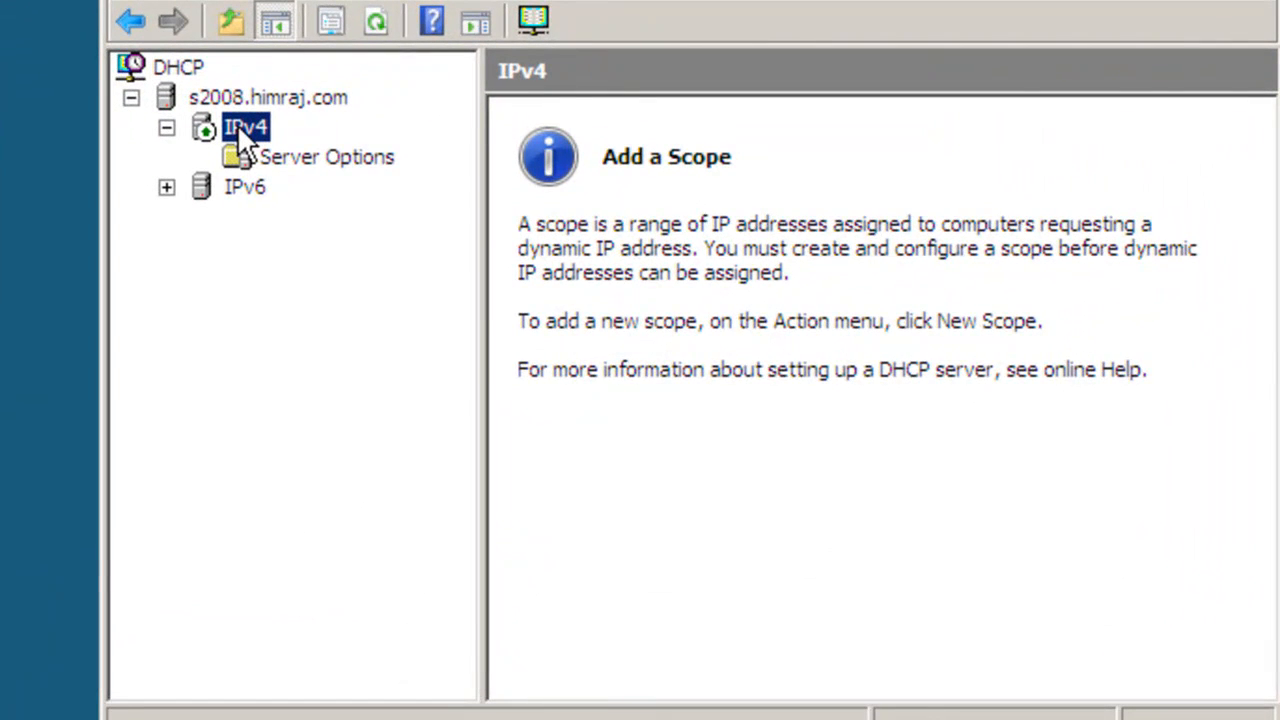
Start a new IPv4 scope on the server, with CHAG POOL as both its name and description
{"action": "right_click", "coordinate": [237, 124]}
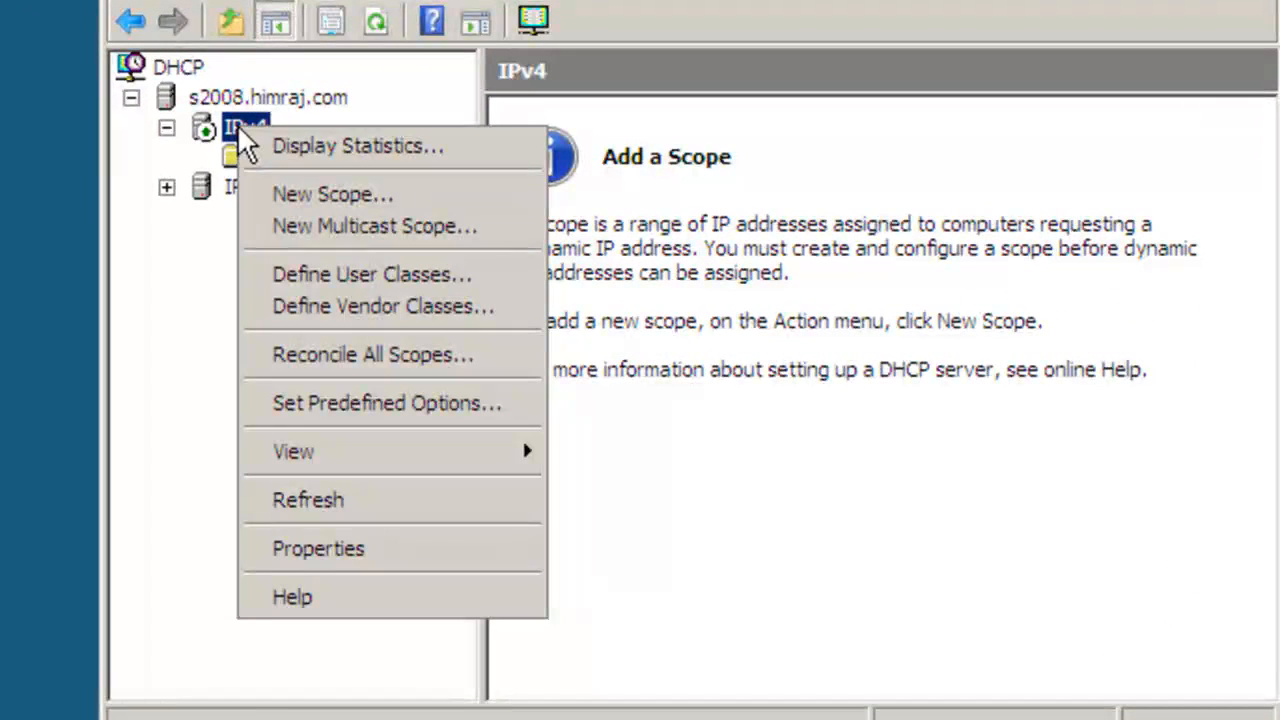
{"action": "left_click", "coordinate": [267, 194]}
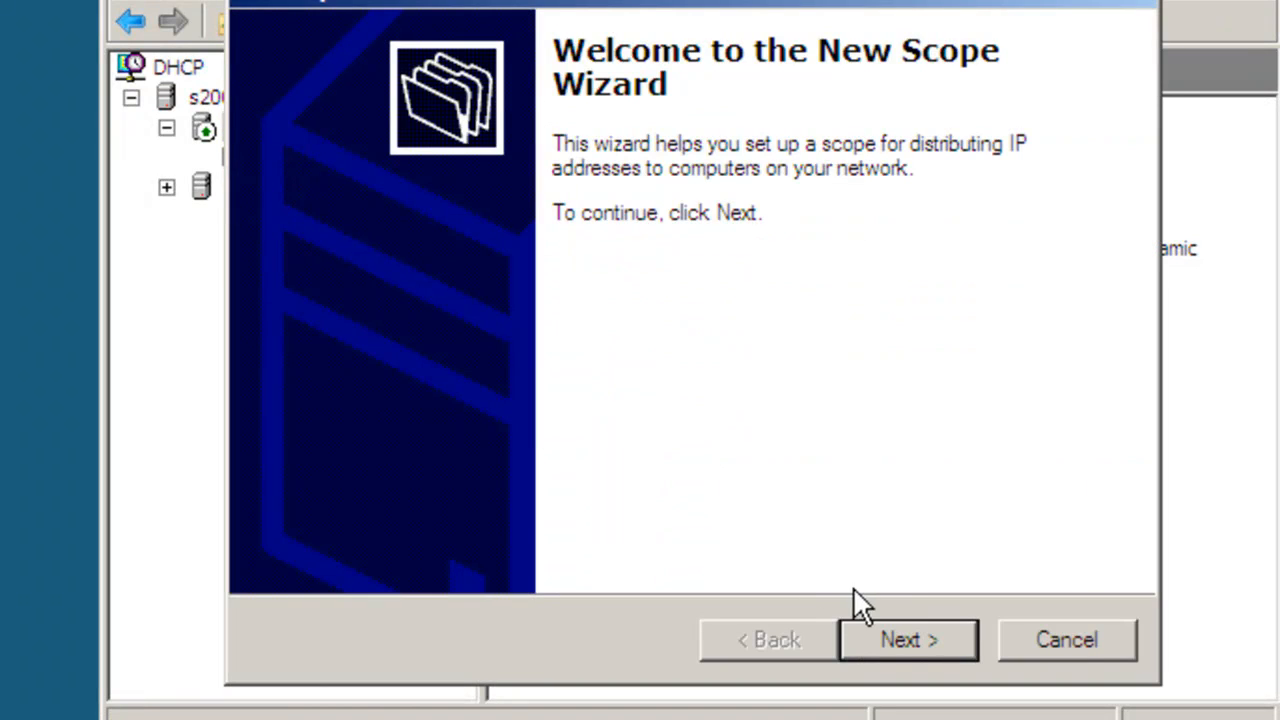
{"action": "left_click", "coordinate": [901, 638]}
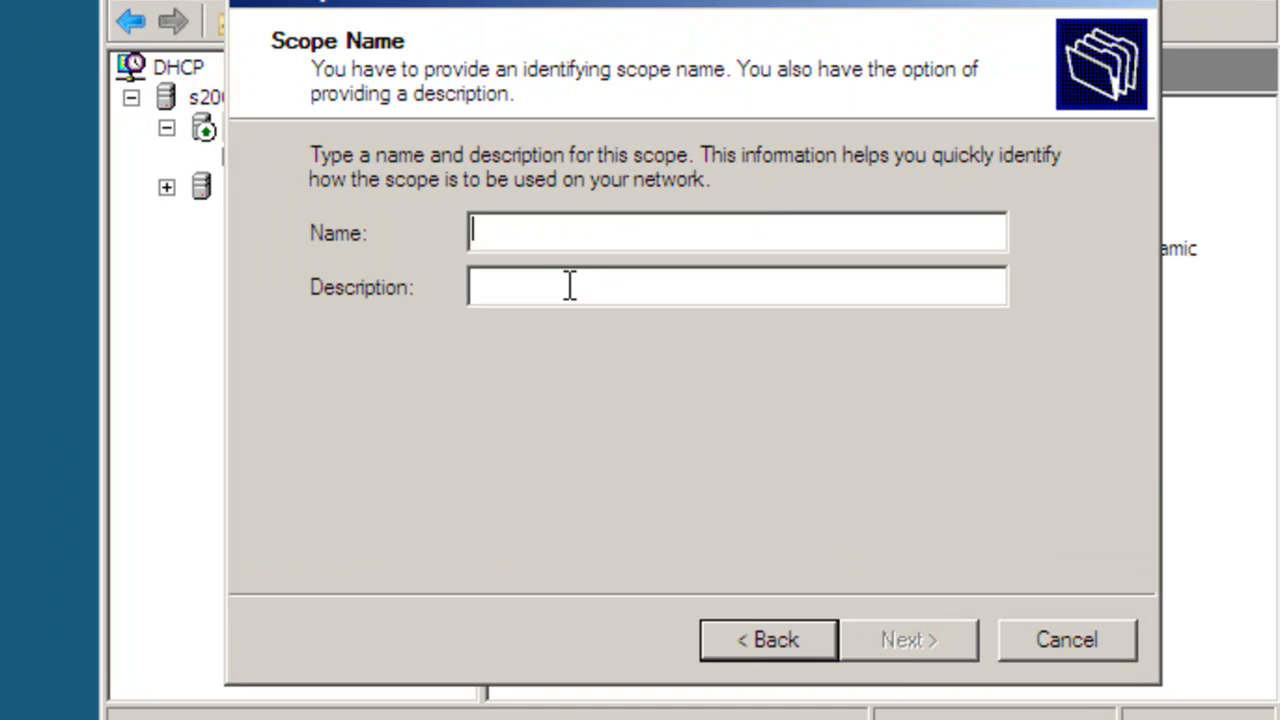
{"action": "left_click", "coordinate": [532, 234]}
{"action": "type", "text": "CH"}
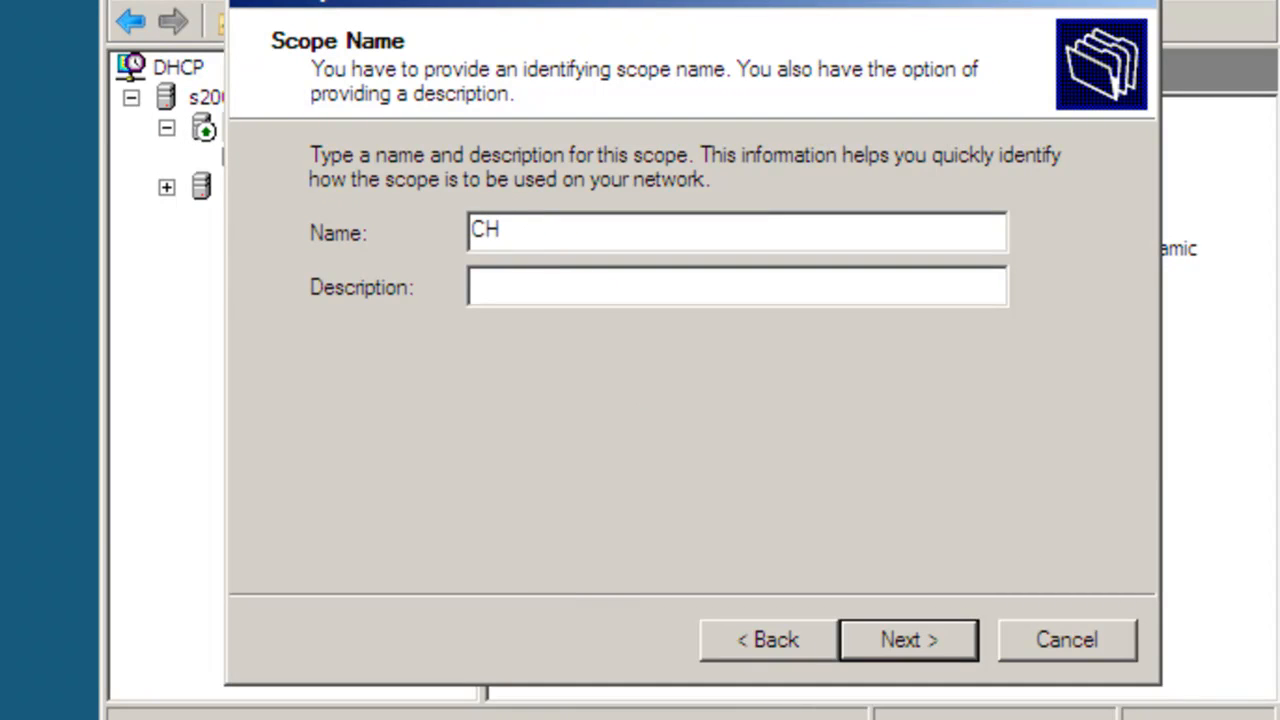
{"action": "type", "text": "AG POOL"}
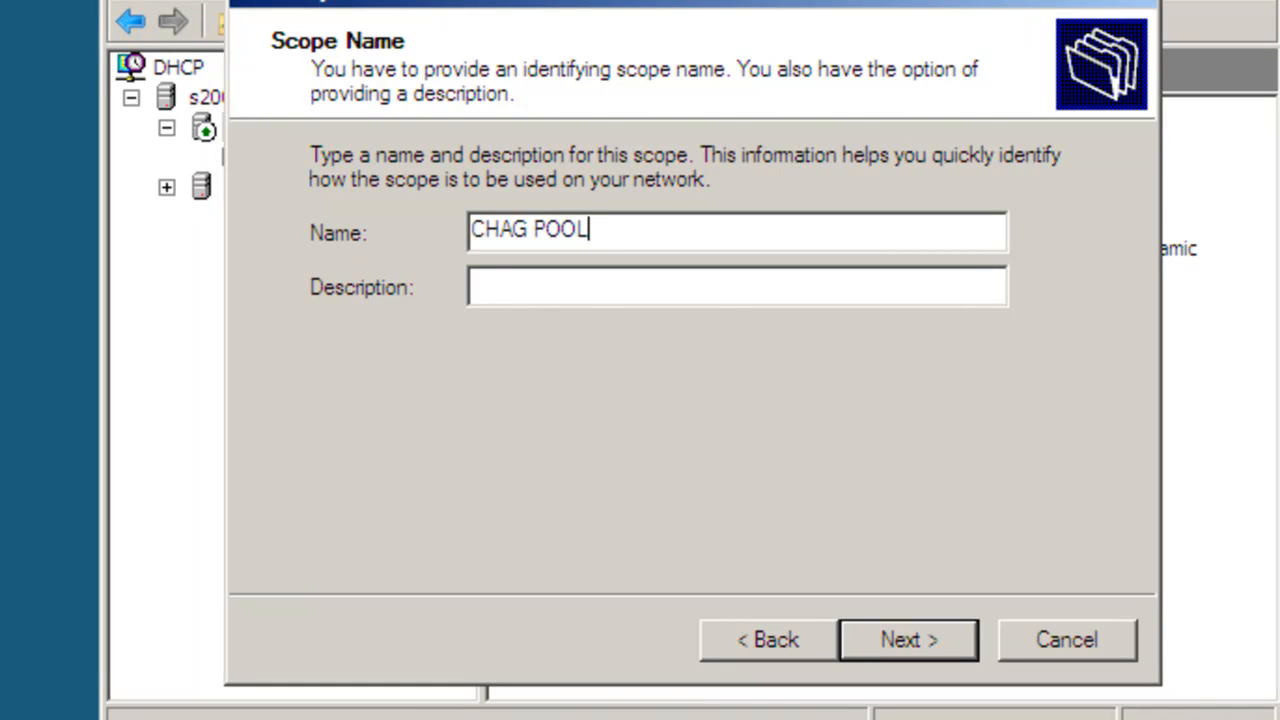
{"action": "left_click", "coordinate": [498, 281]}
{"action": "type", "text": "CHAG POOL"}
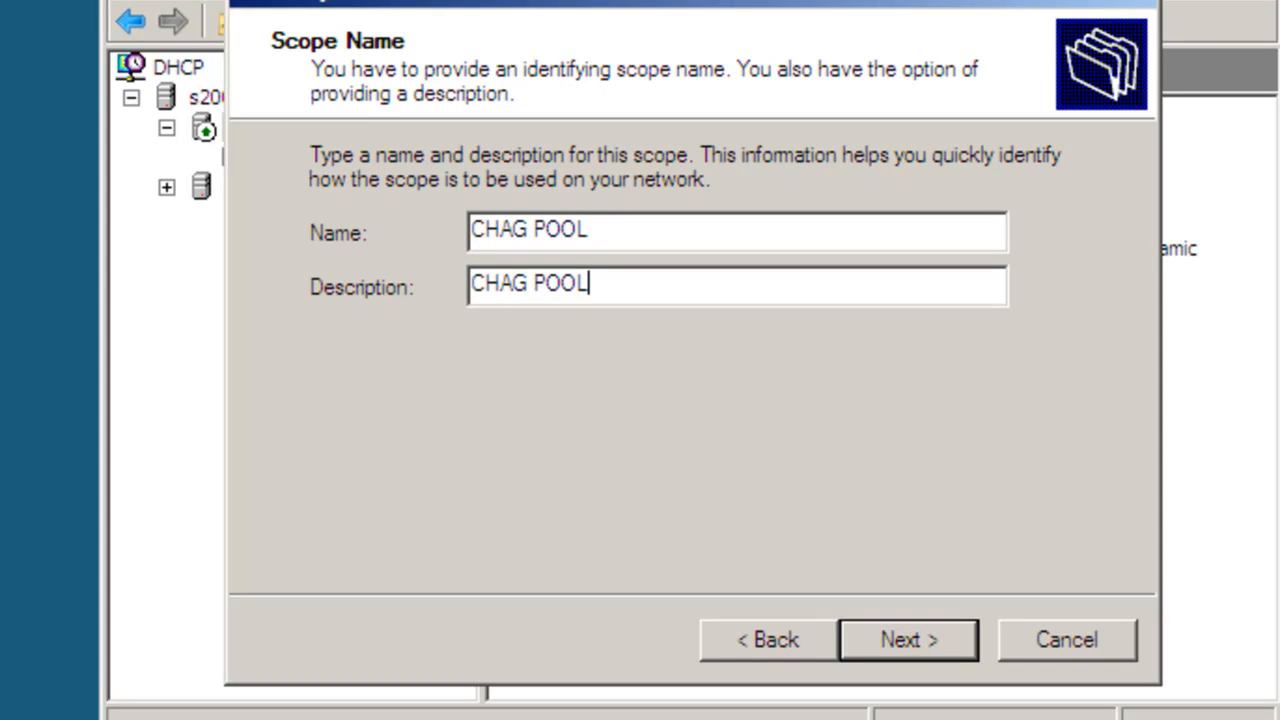
{"action": "left_click", "coordinate": [926, 639]}
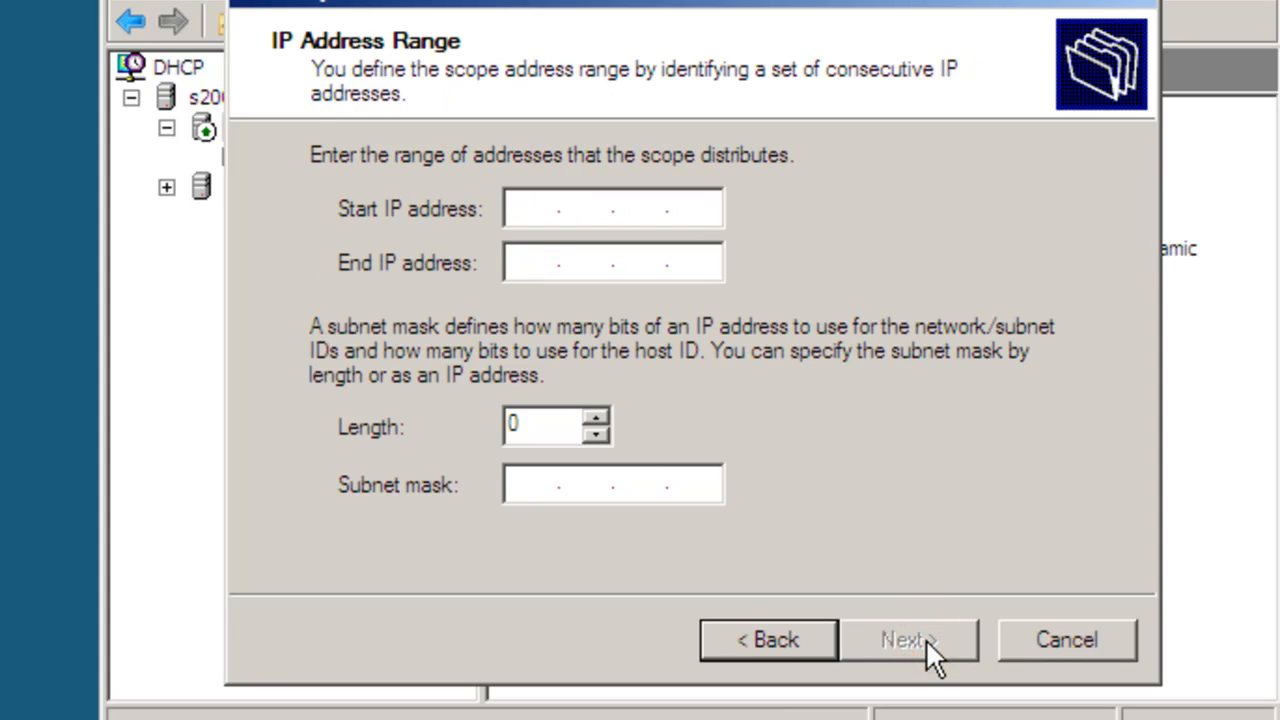
Set the scope's address range to 192.168.2.1 through 192.168.2.254 and accept the 24-bit subnet mask 255.255.255.0
{"action": "left_click", "coordinate": [543, 207]}
{"action": "type", "text": "192.1"}
{"action": "type", "text": "68.2"}
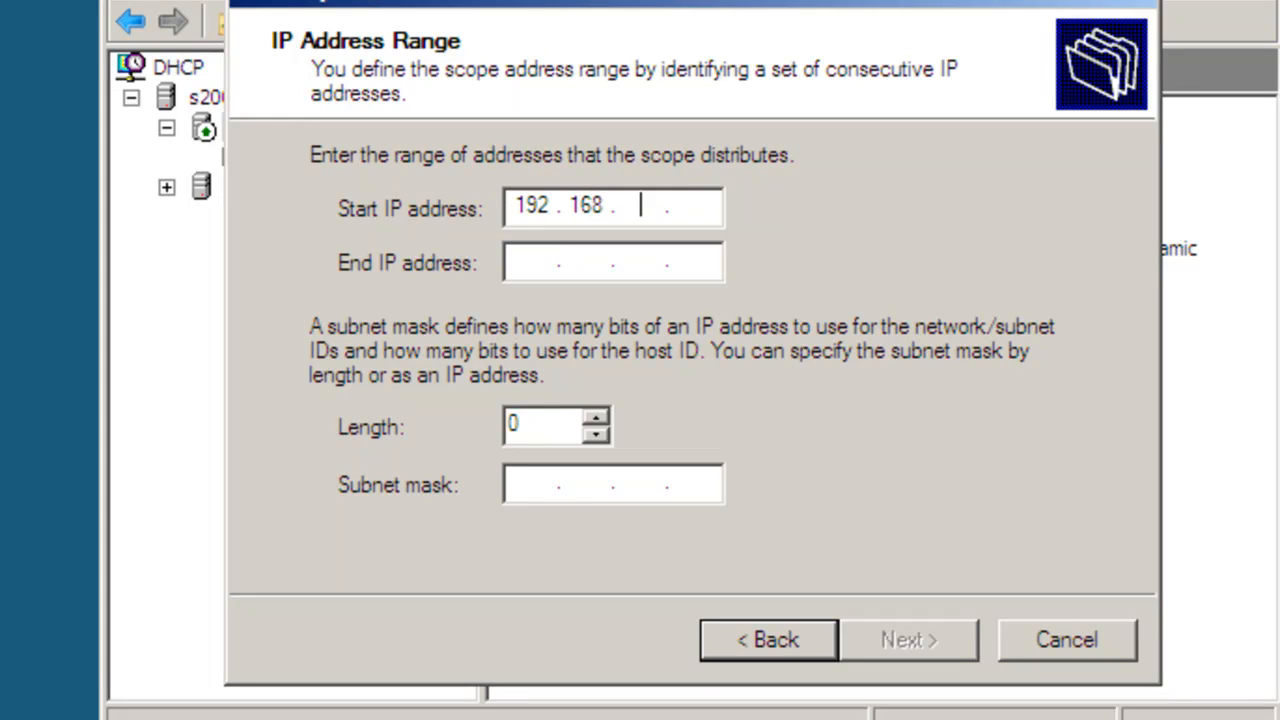
{"action": "type", "text": ".1"}
{"action": "left_click", "coordinate": [539, 264]}
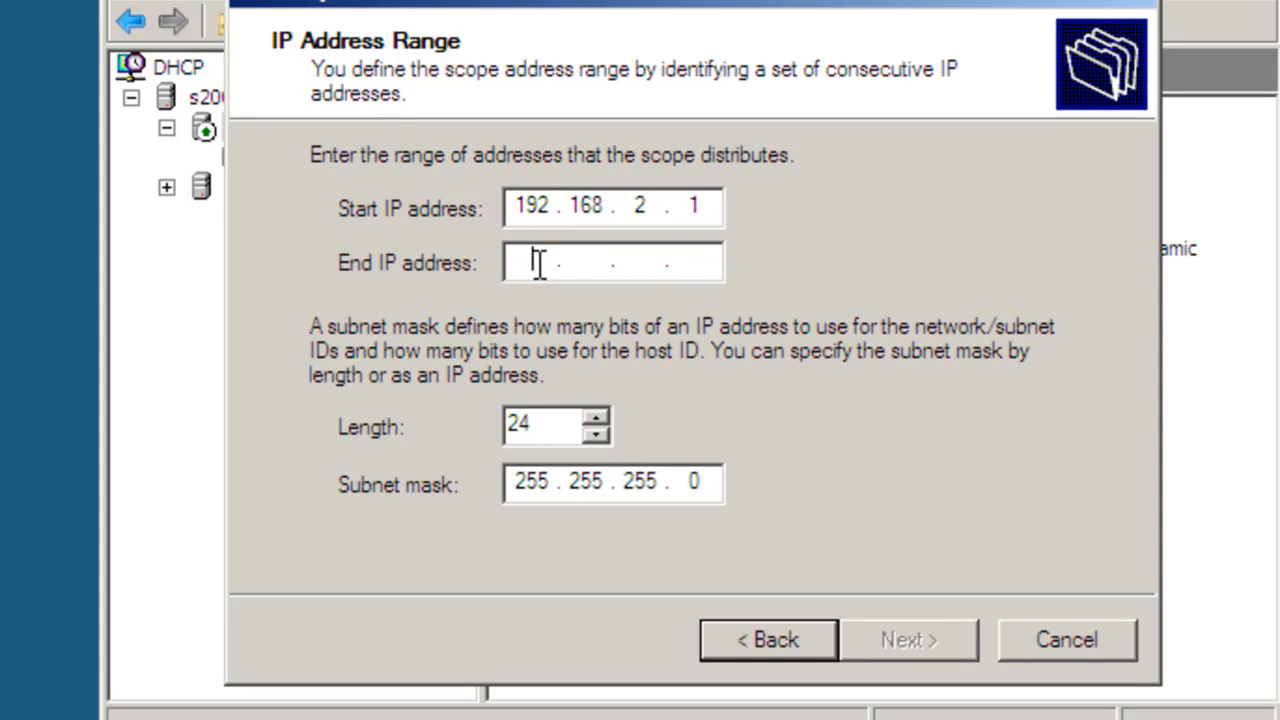
{"action": "type", "text": "19"}
{"action": "type", "text": "2.16"}
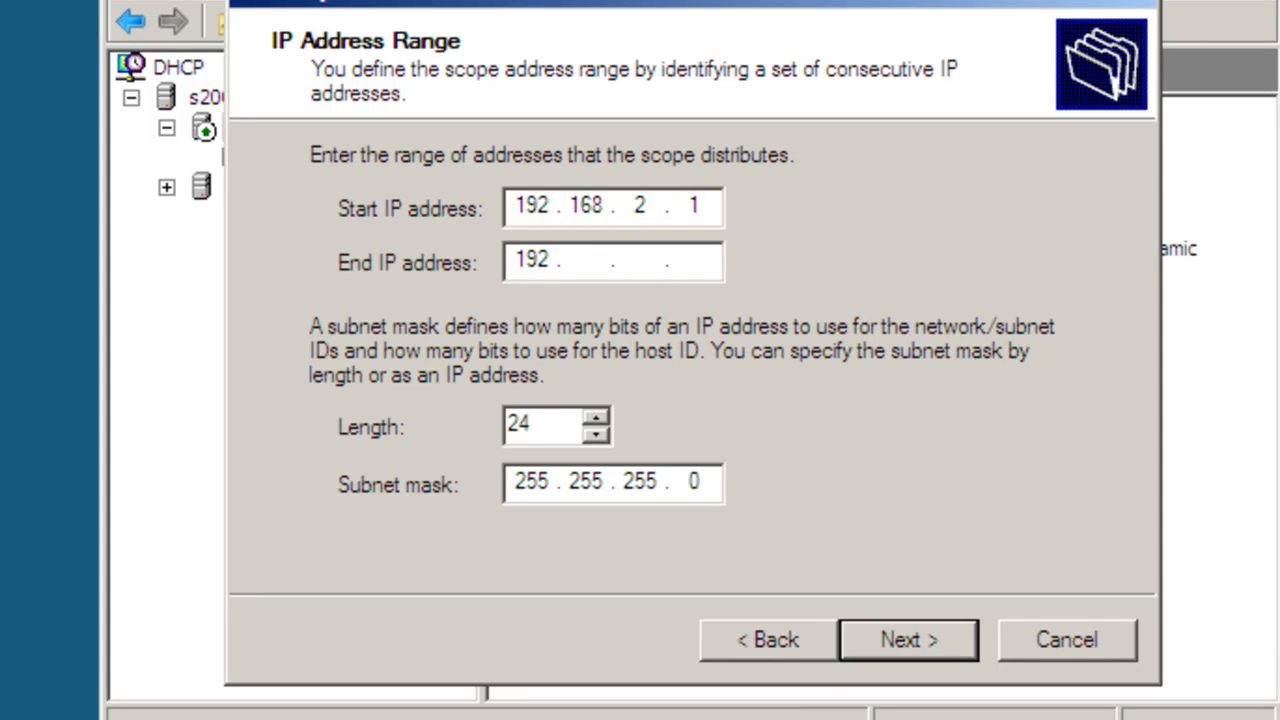
{"action": "type", "text": "8.2.254"}
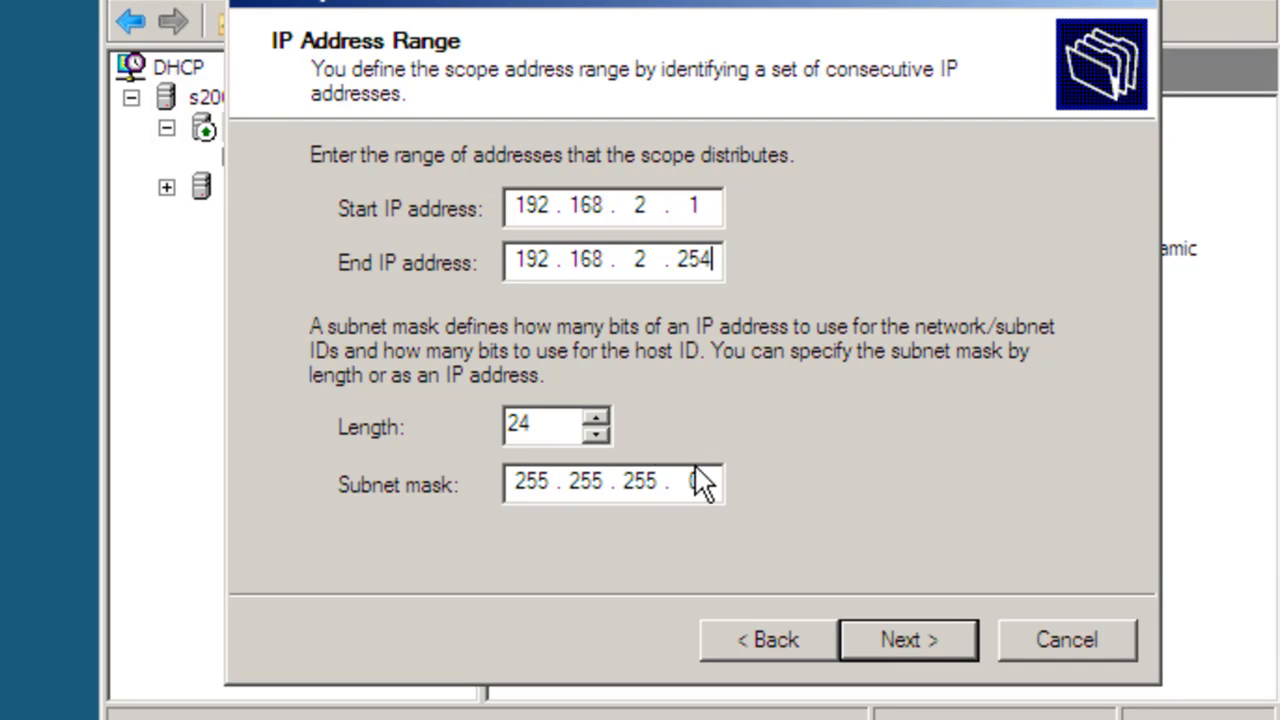
{"action": "left_click", "coordinate": [914, 637]}
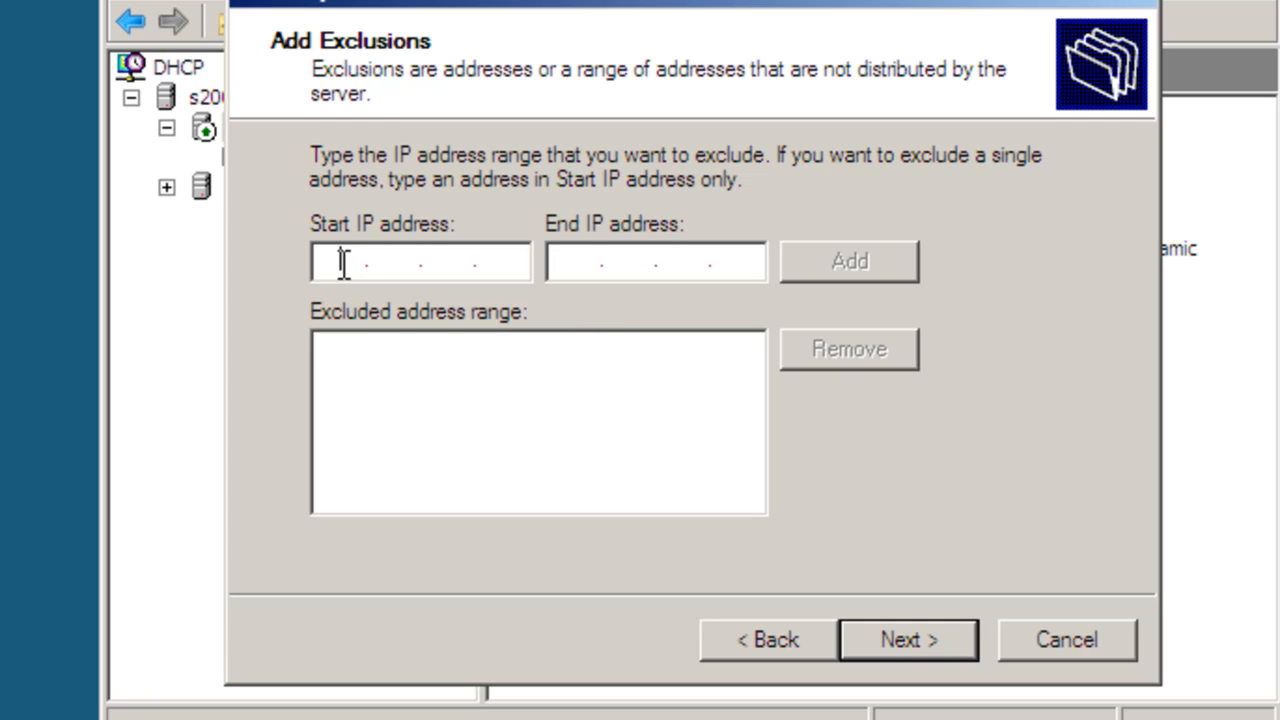
Exclude the address range 192.168.2.1 to 192.168.2.99 from distribution by the scope
{"action": "type", "text": "192.168."}
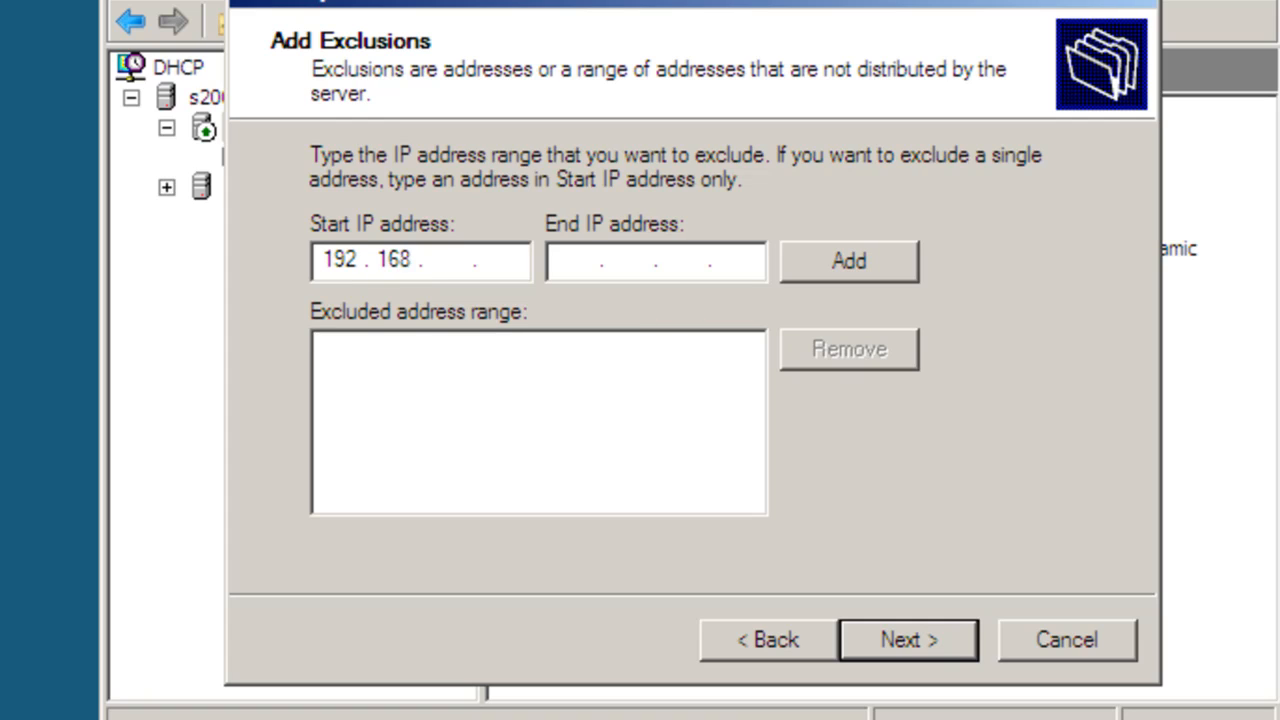
{"action": "type", "text": "2.1"}
{"action": "left_click", "coordinate": [558, 260]}
{"action": "type", "text": "192."}
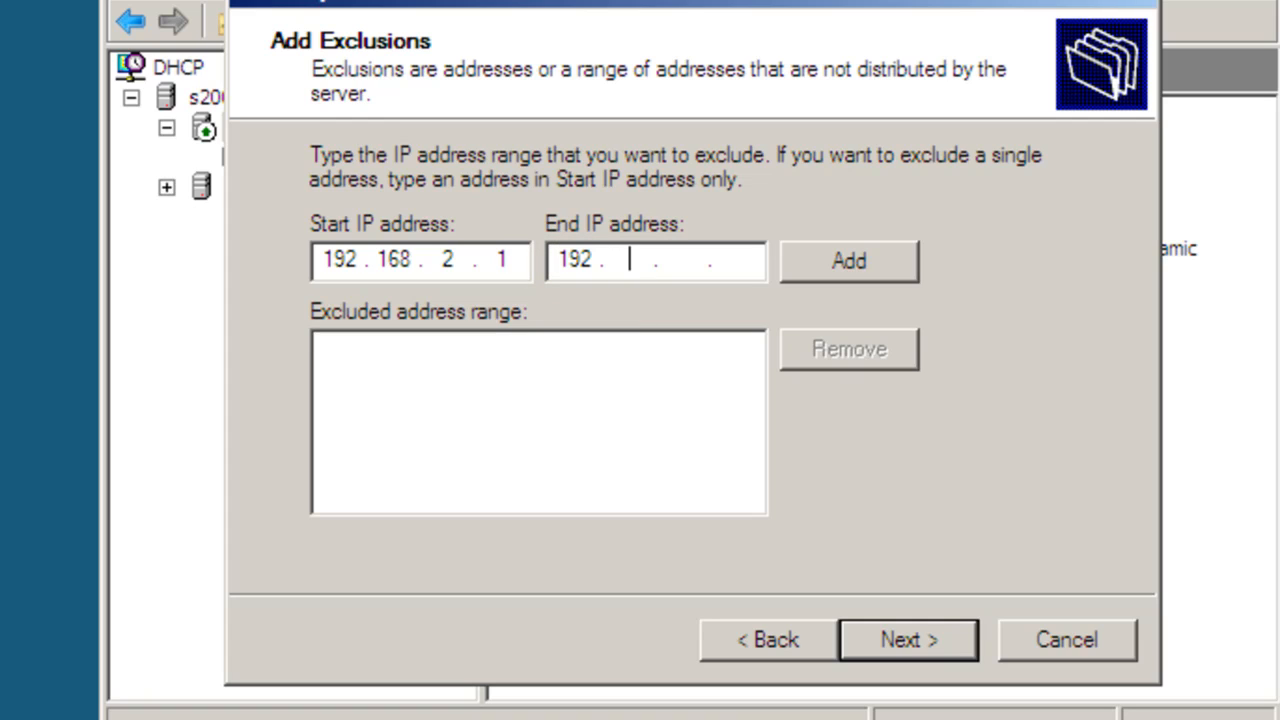
{"action": "type", "text": "168.2.99"}
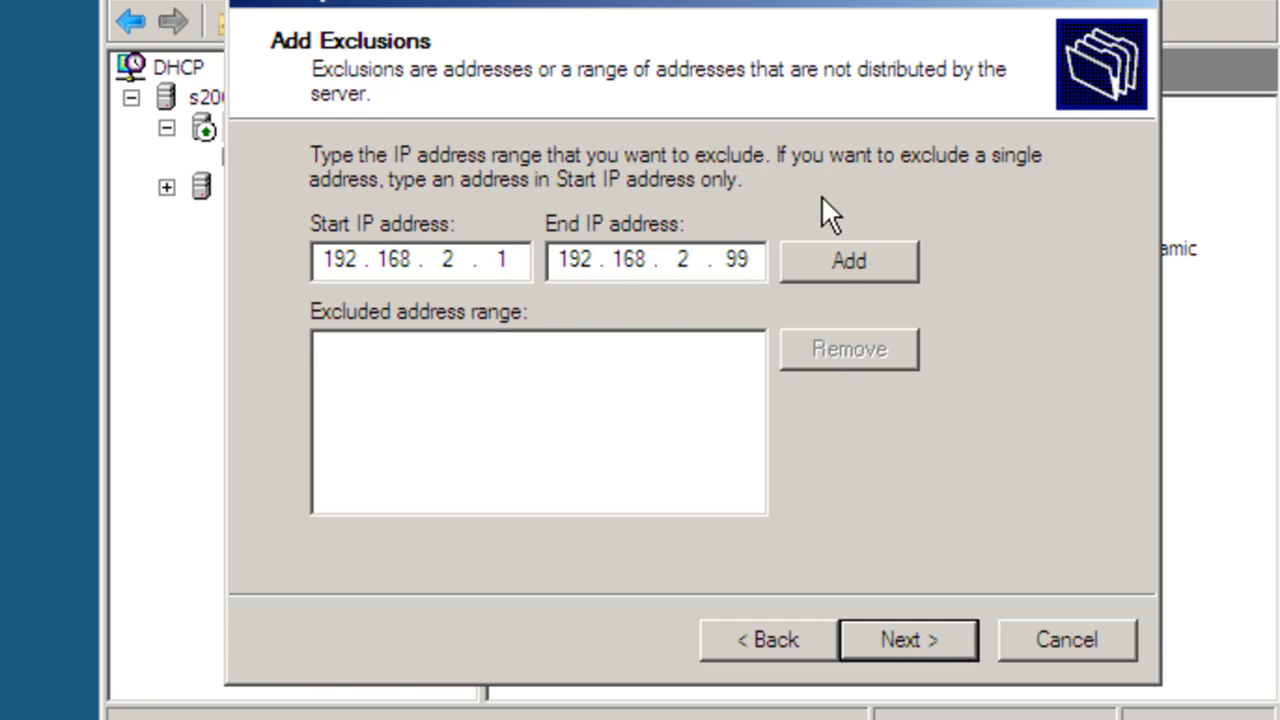
{"action": "left_click", "coordinate": [839, 257]}
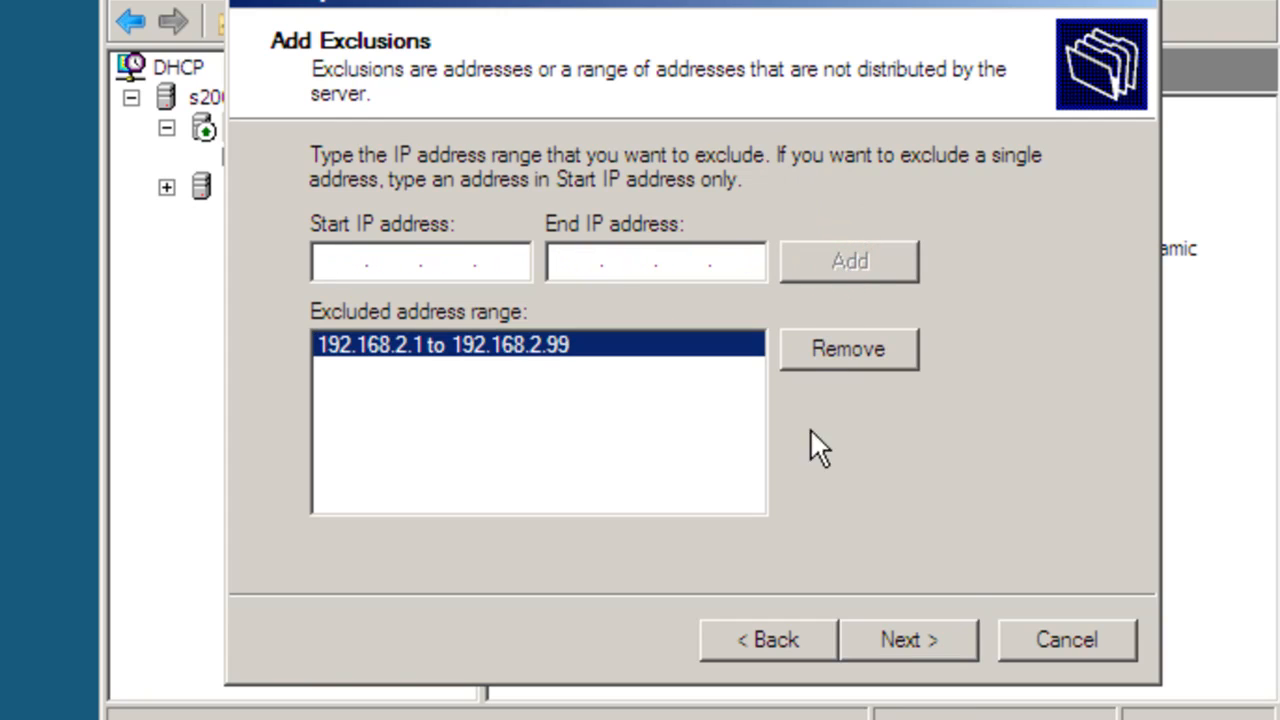
{"action": "left_click", "coordinate": [900, 637]}
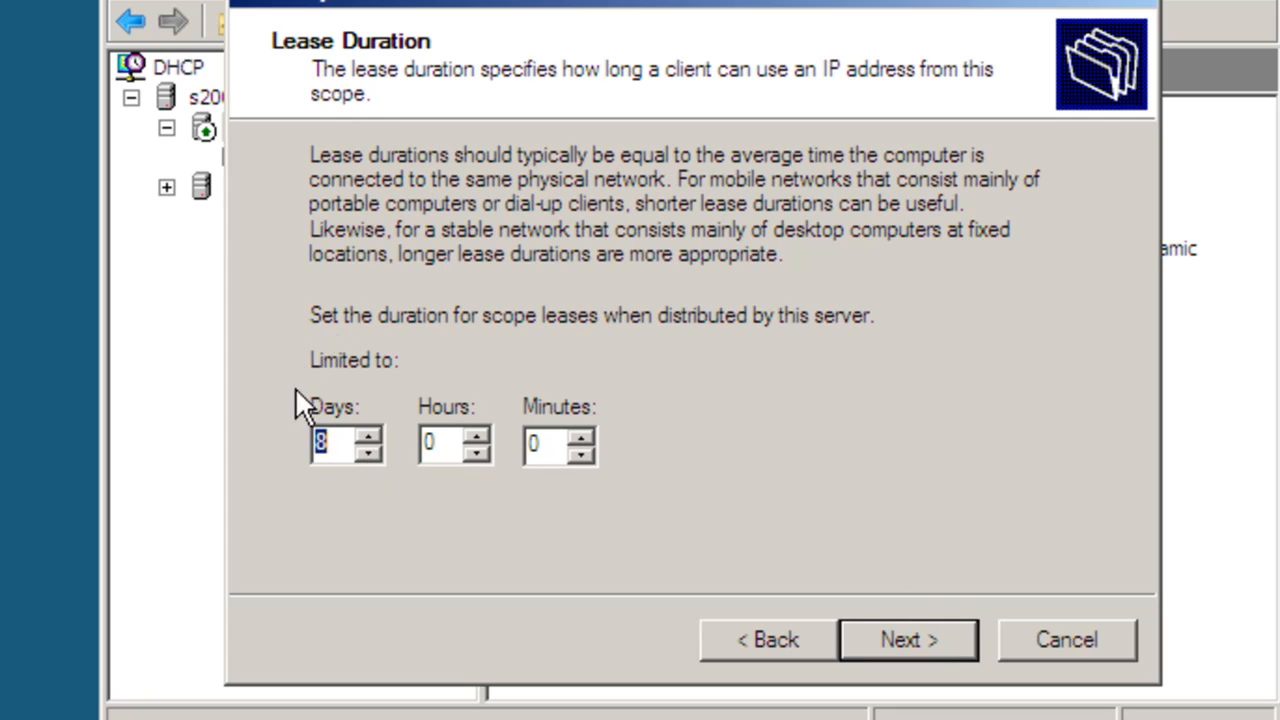
Limit the scope's lease duration to 0 days, 0 hours and only a few minutes
{"action": "left_click", "coordinate": [369, 452]}
{"action": "left_click", "coordinate": [369, 452]}
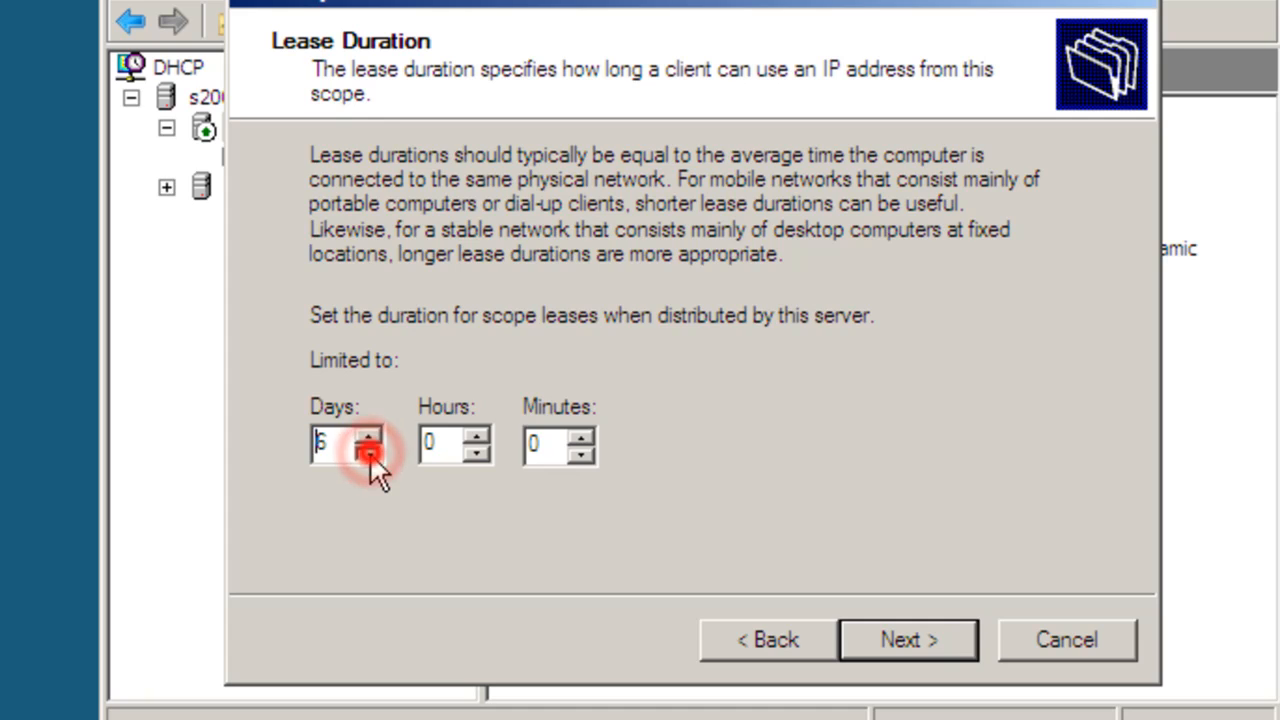
{"action": "left_click", "coordinate": [370, 453]}
{"action": "left_click", "coordinate": [370, 453]}
{"action": "left_click", "coordinate": [370, 453]}
{"action": "left_click", "coordinate": [370, 453]}
{"action": "left_click", "coordinate": [370, 453]}
{"action": "left_click", "coordinate": [370, 453]}
{"action": "left_click", "coordinate": [584, 437]}
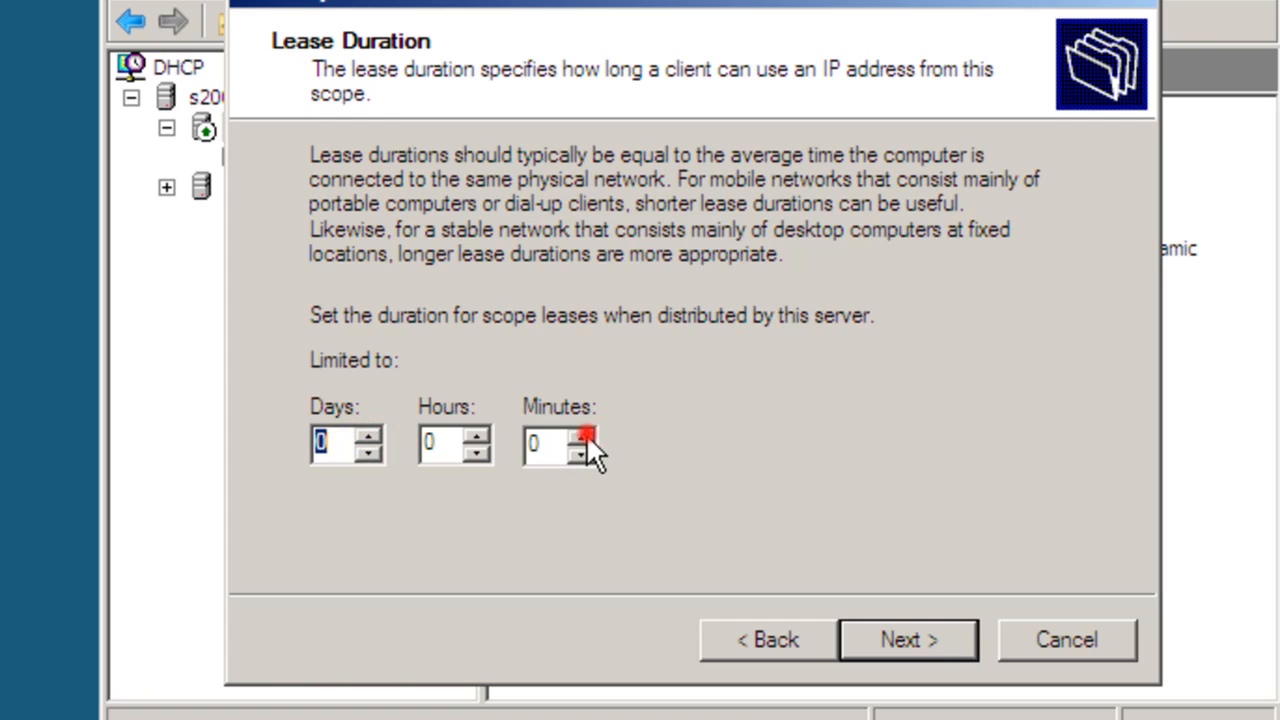
{"action": "left_click", "coordinate": [584, 437]}
{"action": "left_click", "coordinate": [584, 437]}
{"action": "left_click", "coordinate": [584, 437]}
{"action": "left_click", "coordinate": [905, 633]}
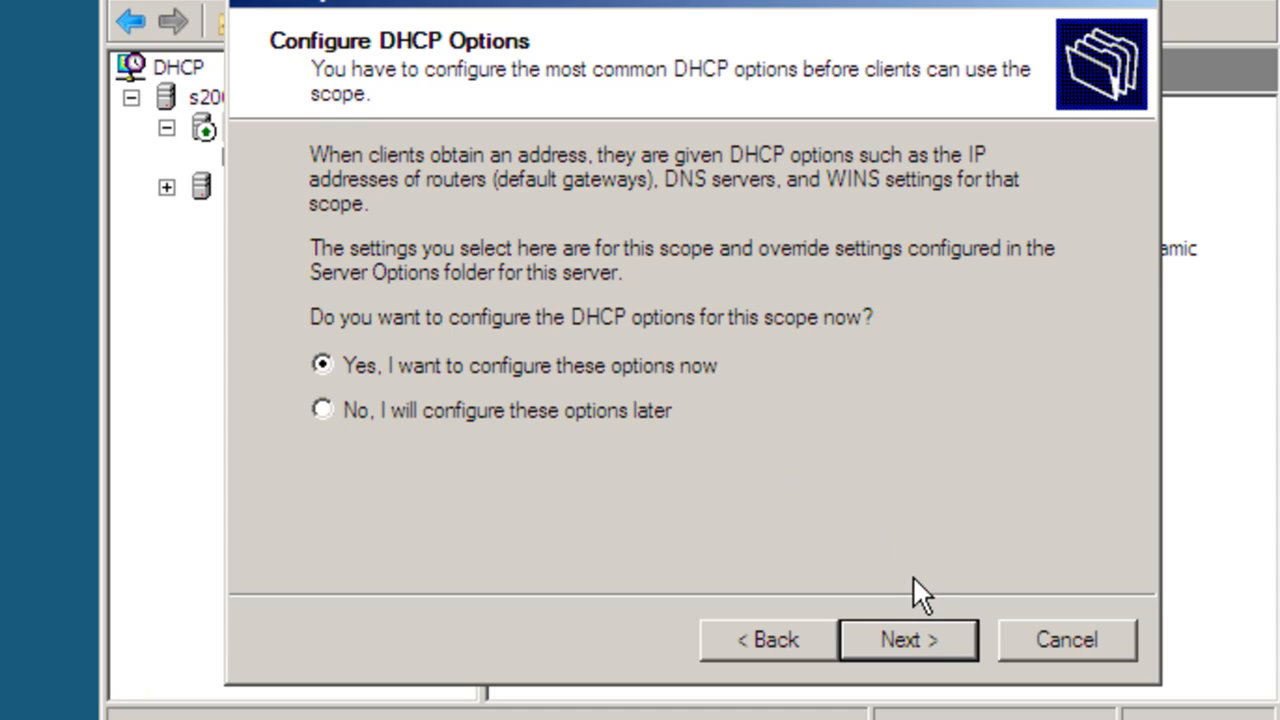
Leave the scope's router, DNS and WINS options at their defaults, and finish the wizard with the scope activated immediately
{"action": "left_click", "coordinate": [922, 637]}
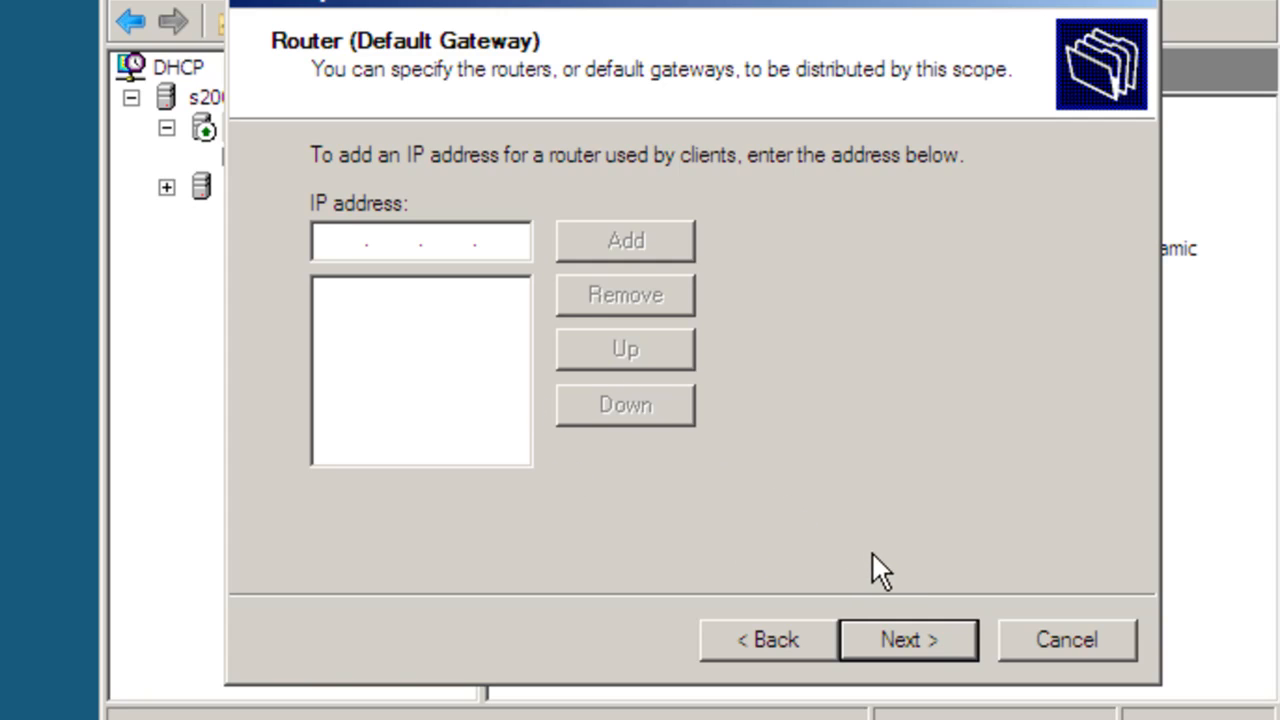
{"action": "left_click", "coordinate": [928, 624]}
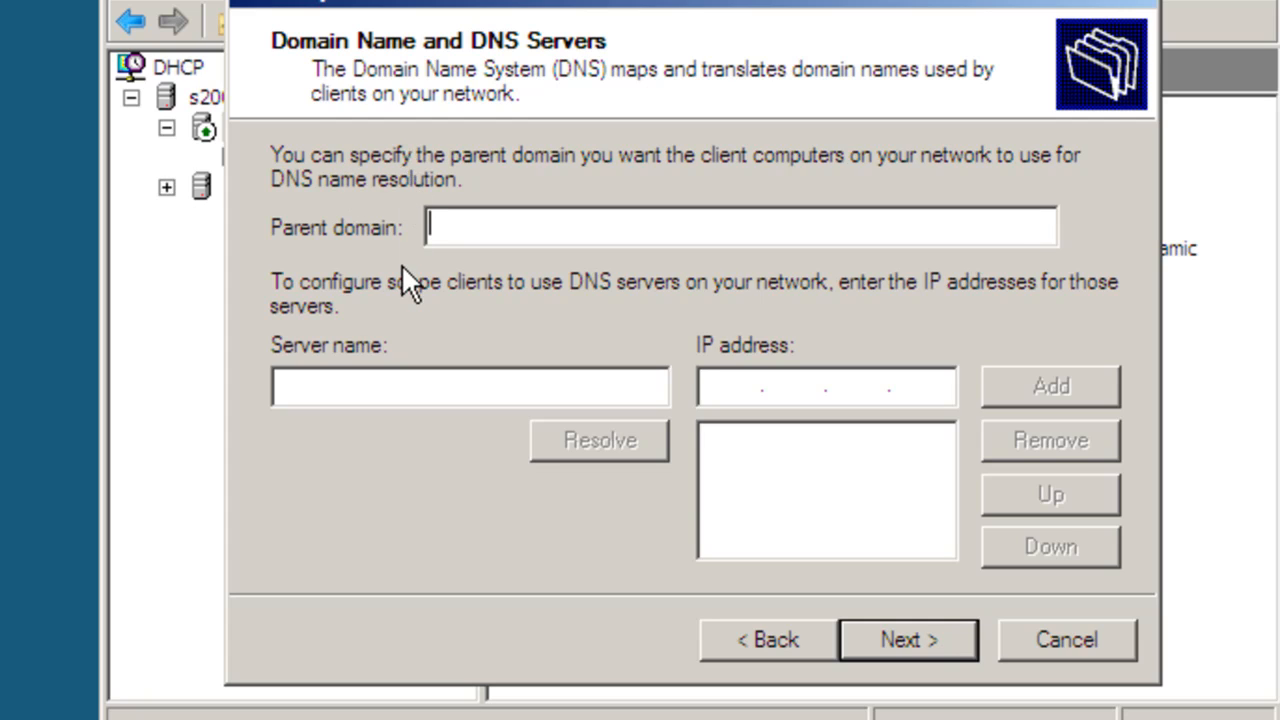
{"action": "left_click", "coordinate": [921, 640]}
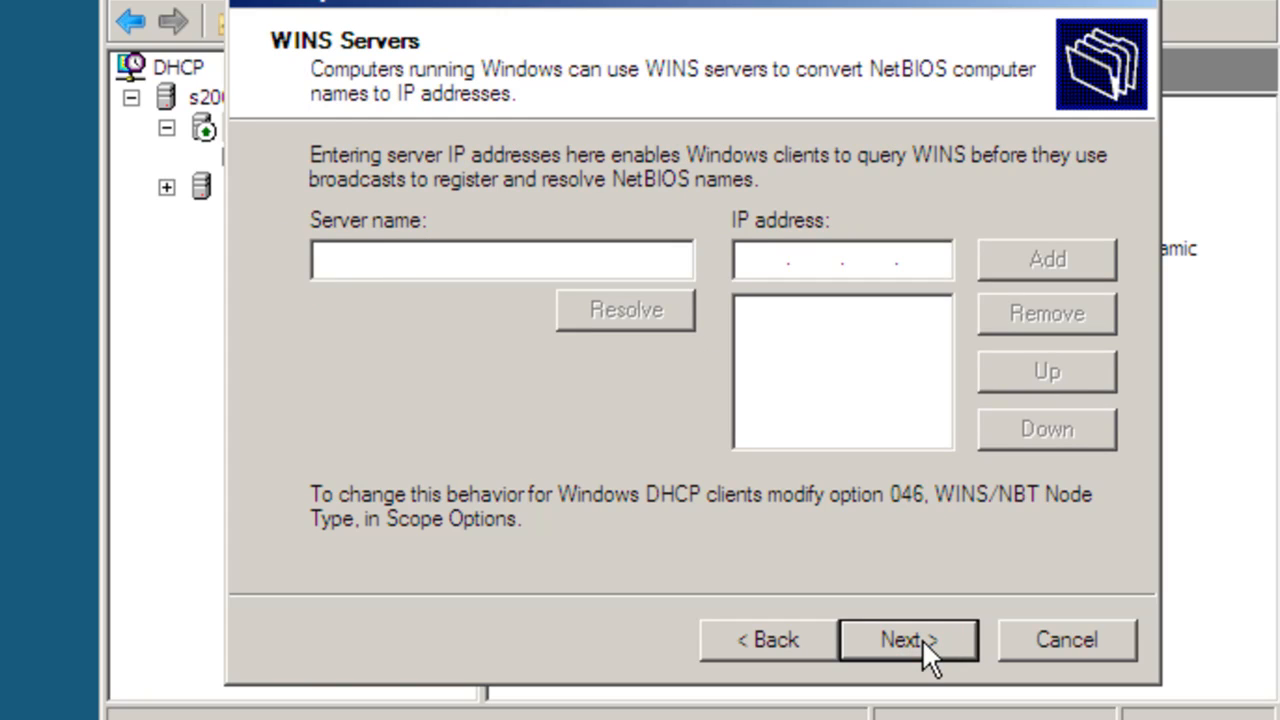
{"action": "left_click", "coordinate": [922, 639]}
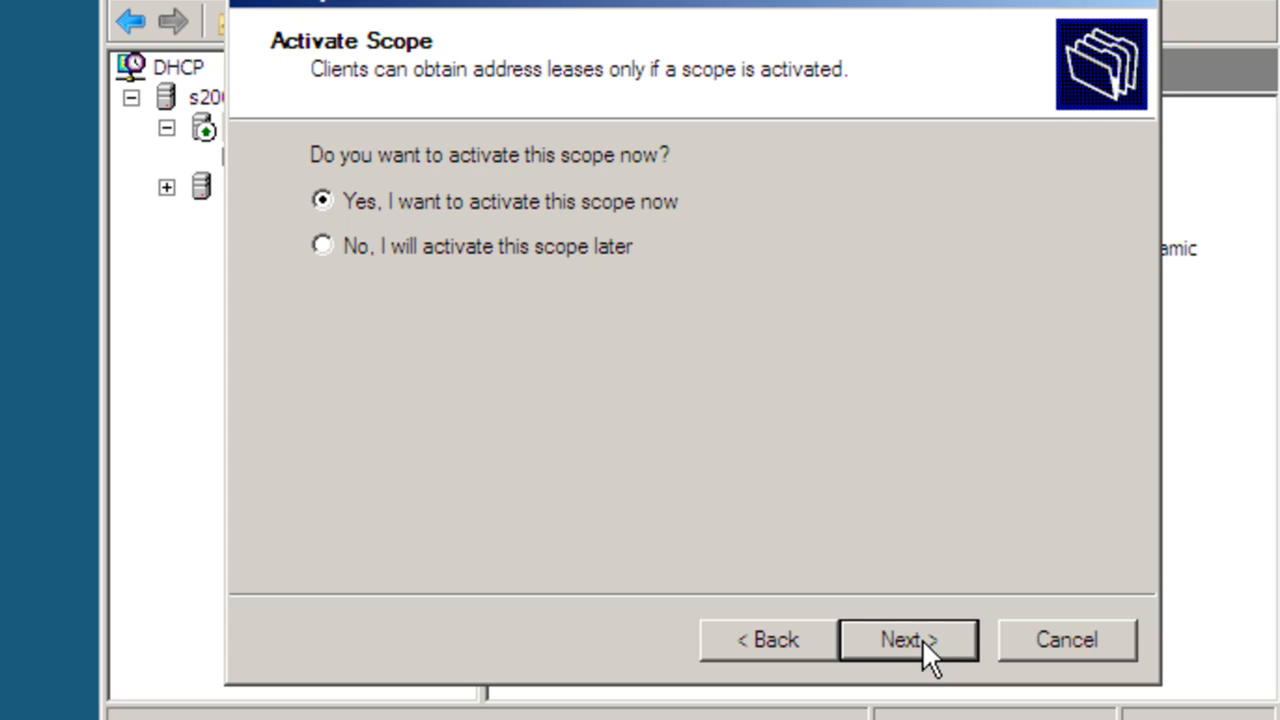
{"action": "left_click", "coordinate": [922, 639]}
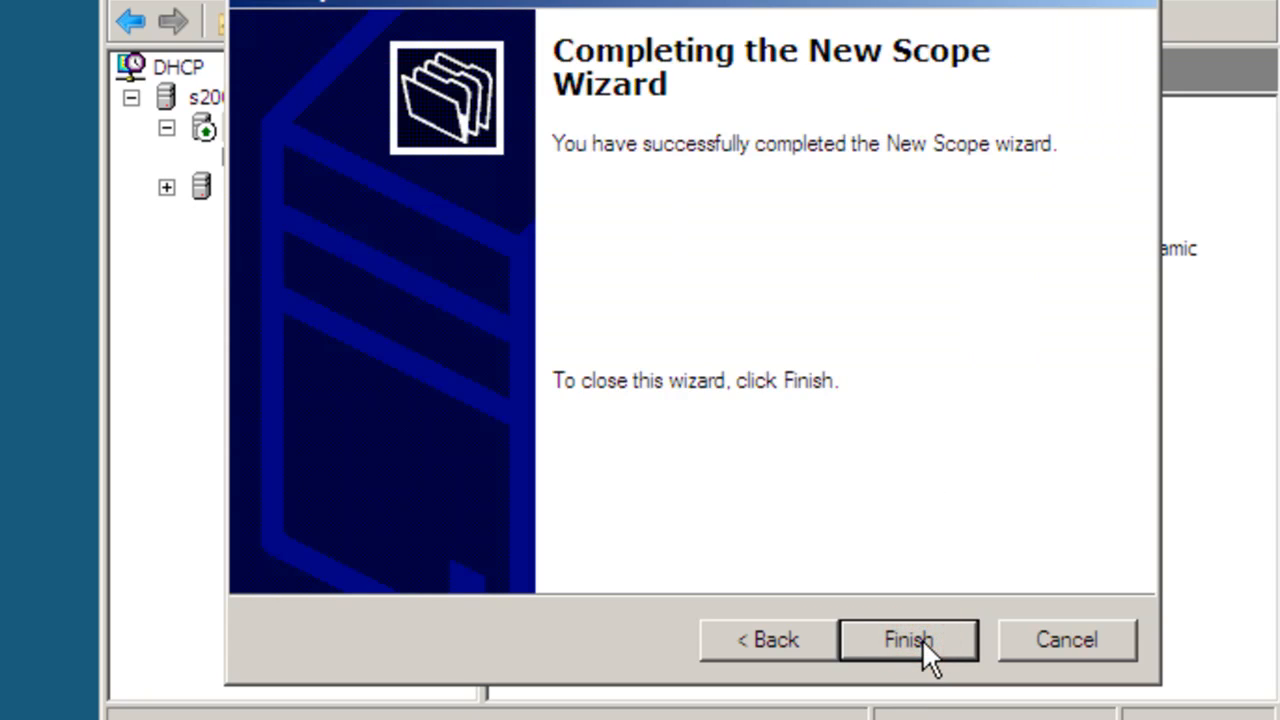
{"action": "left_click", "coordinate": [908, 640]}
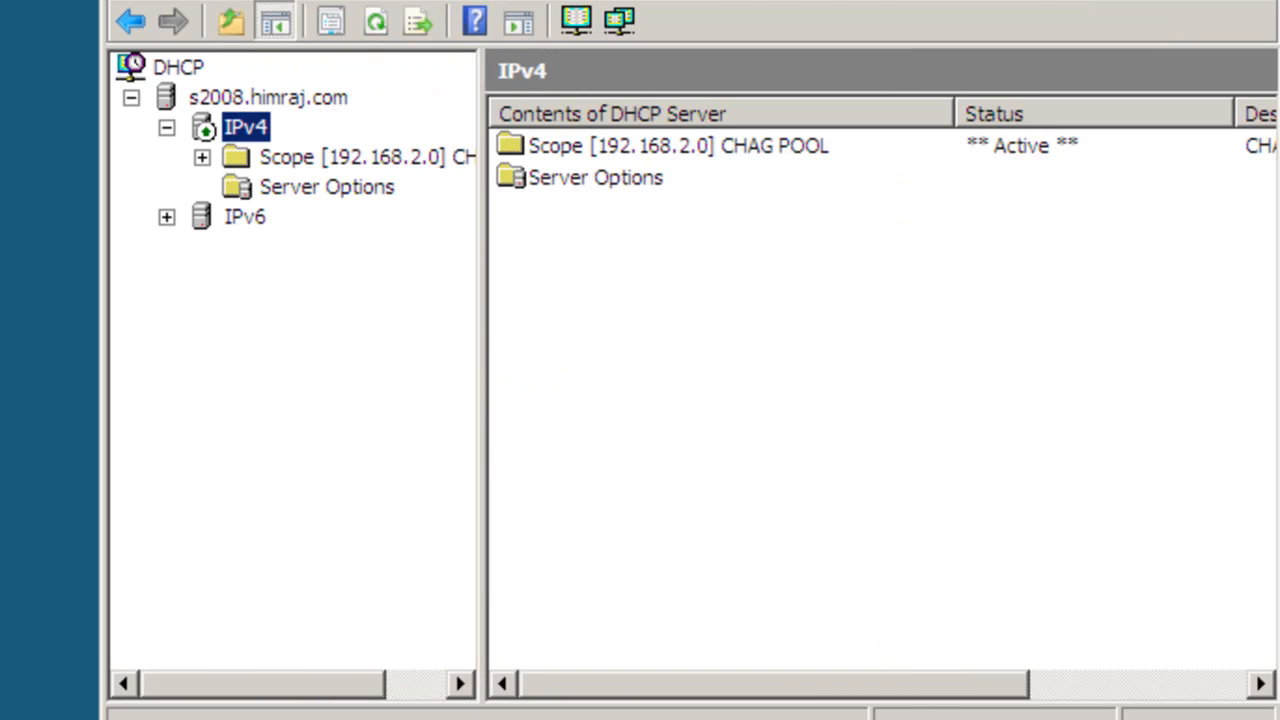
Expand the CHAG POOL scope and examine its address pool, address leases and reservations
{"action": "left_click", "coordinate": [366, 157]}
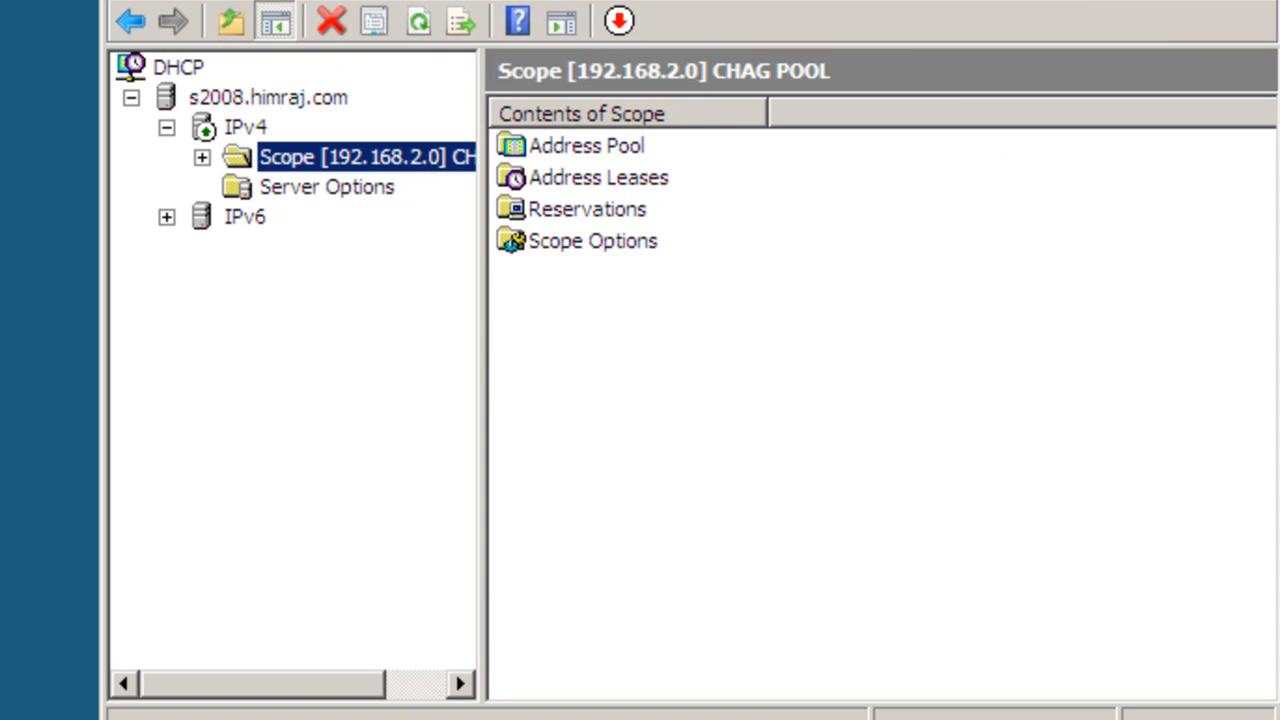
{"action": "left_click", "coordinate": [201, 158]}
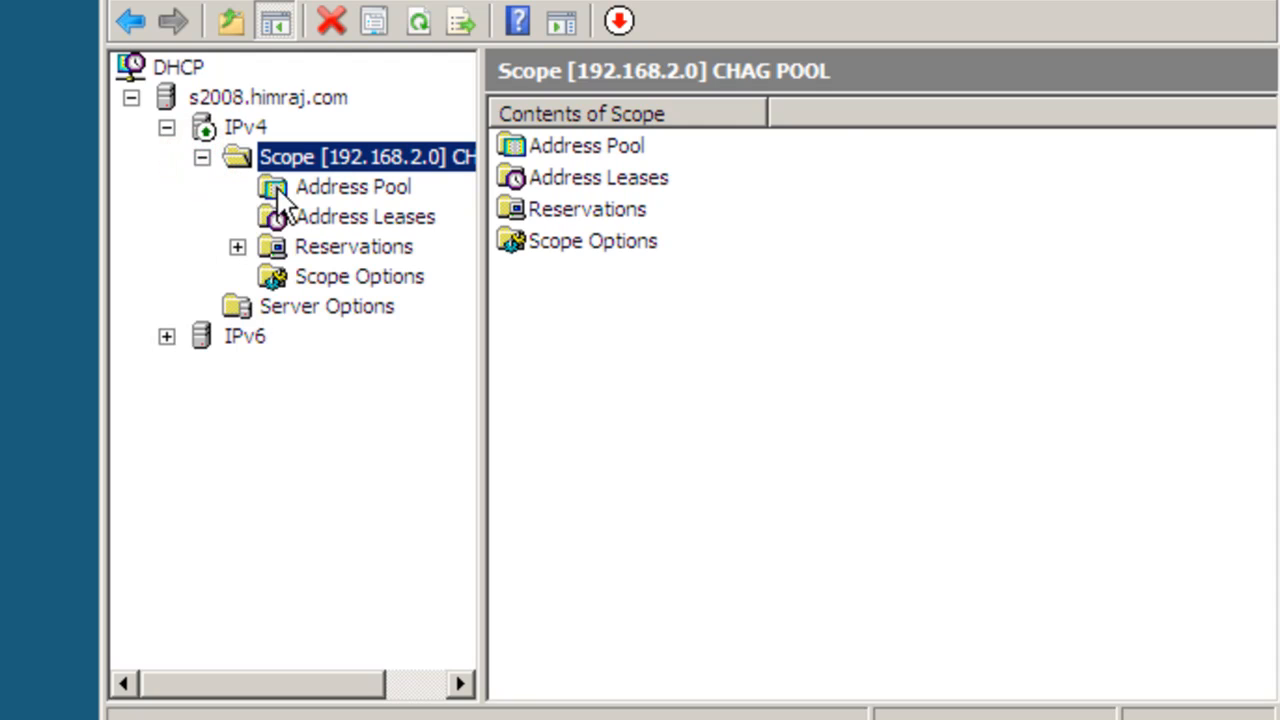
{"action": "left_click", "coordinate": [333, 188]}
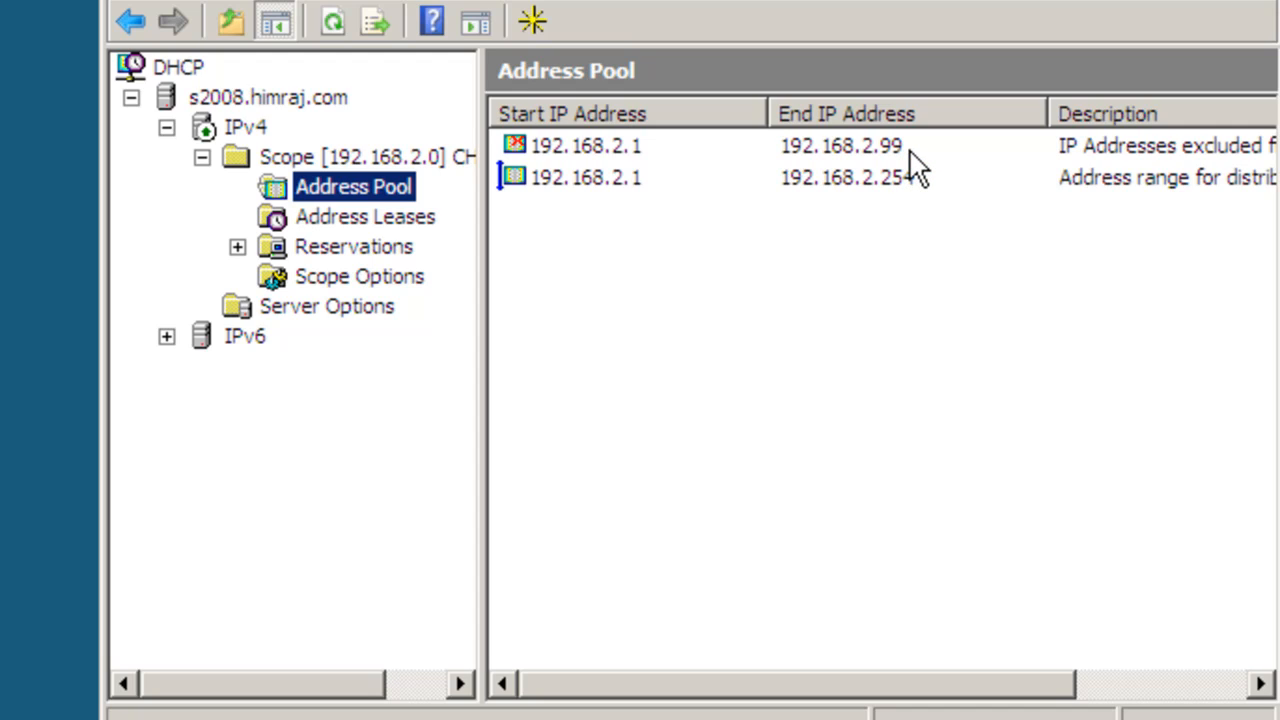
{"action": "left_click", "coordinate": [389, 220]}
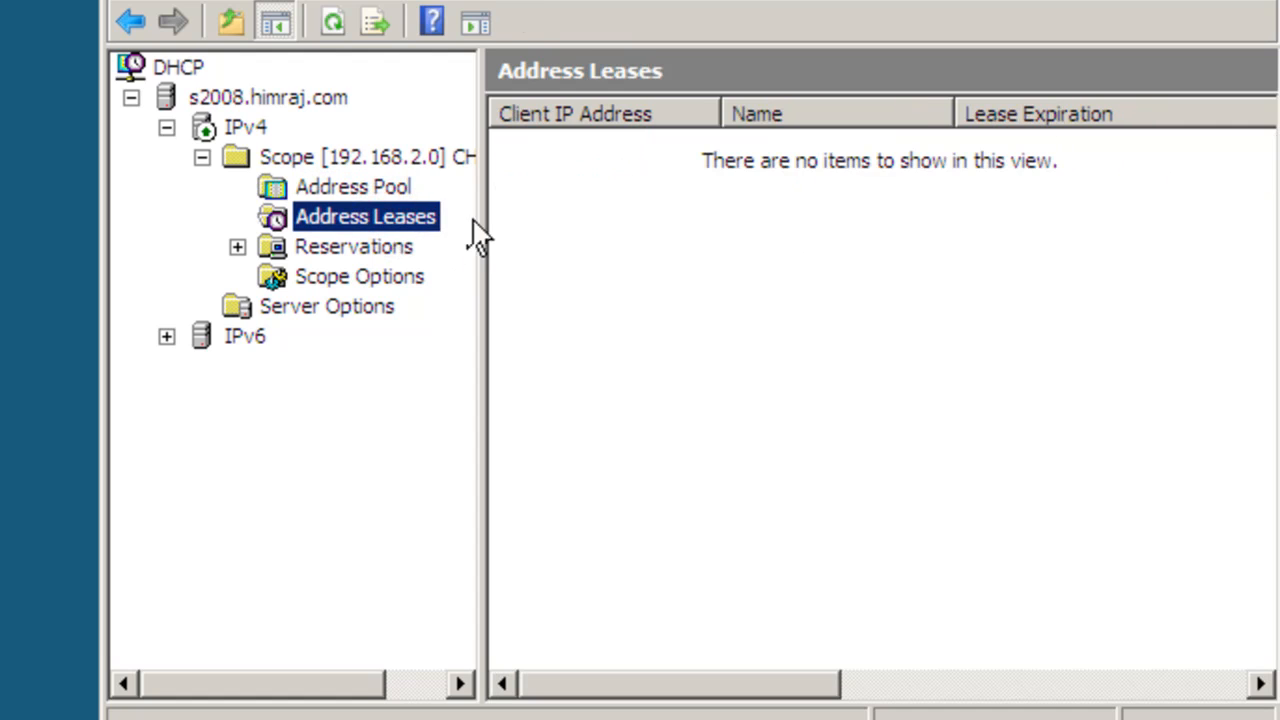
{"action": "left_click", "coordinate": [609, 276]}
{"action": "left_click_drag", "start_coordinate": [609, 276], "coordinate": [729, 268]}
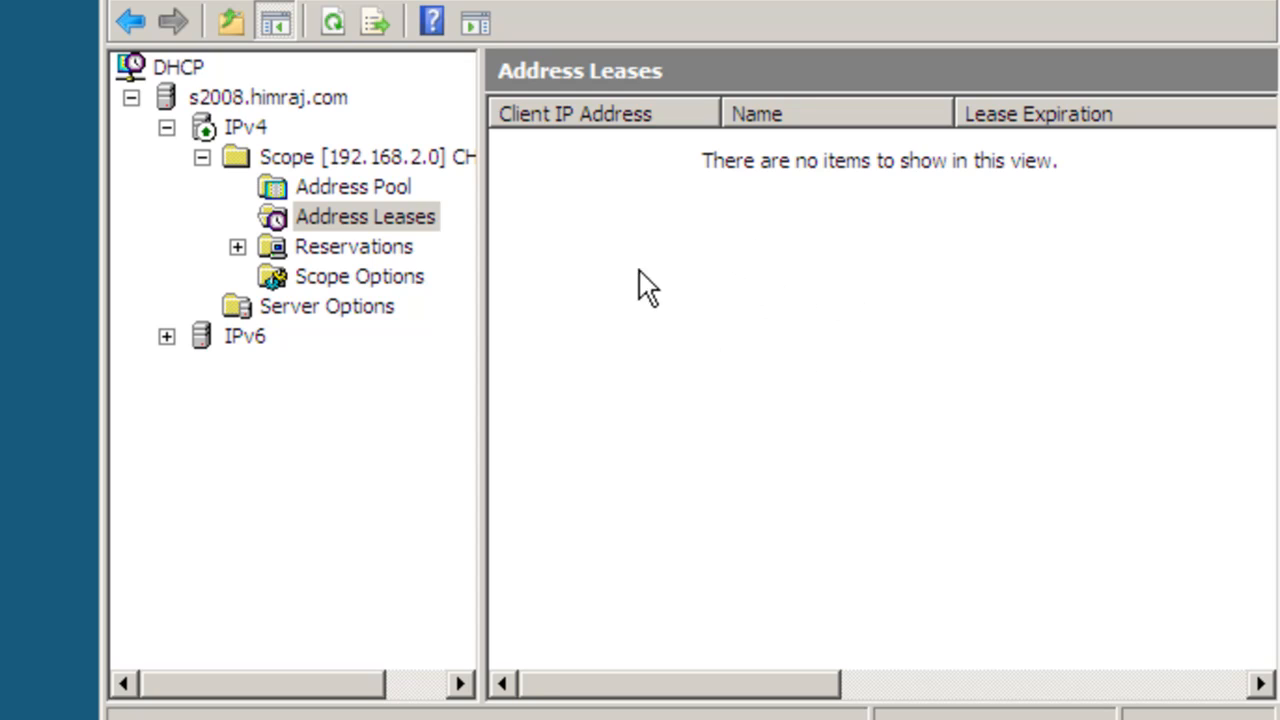
{"action": "left_click", "coordinate": [362, 249]}
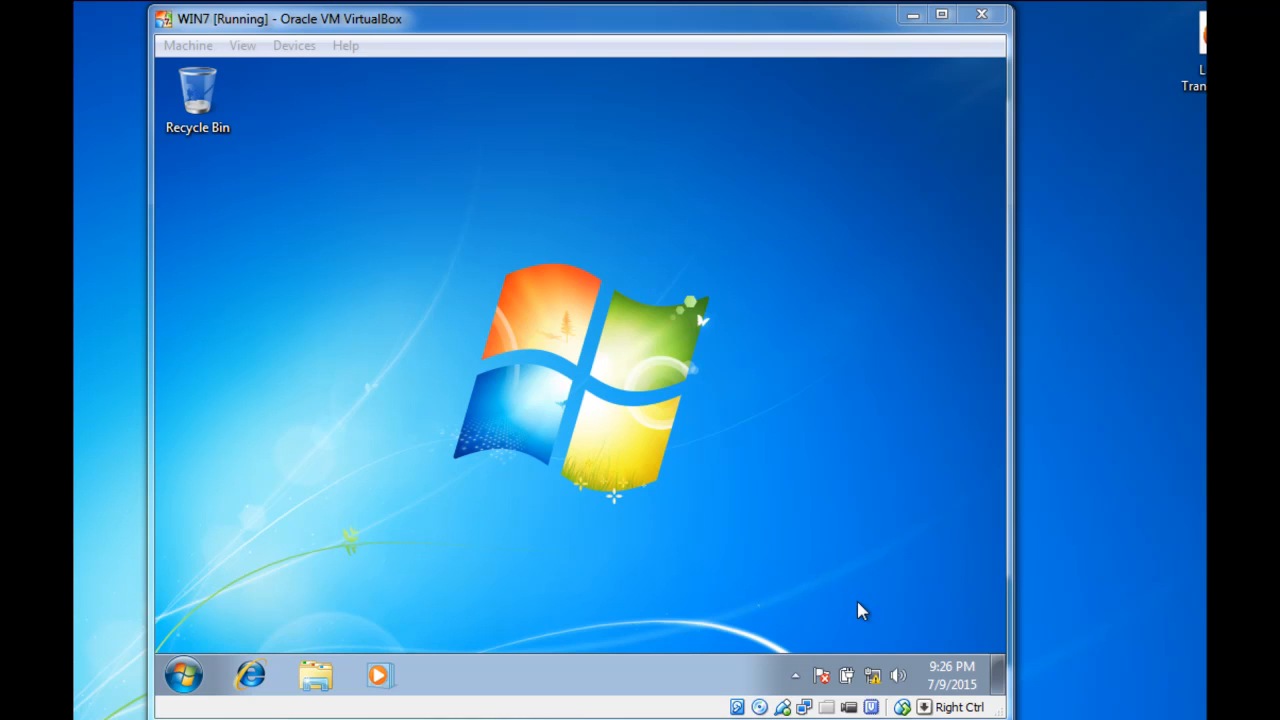
Open the adapter settings of the WIN7 client through the Network and Sharing Center
{"action": "left_click", "coordinate": [875, 677]}
{"action": "right_click", "coordinate": [875, 677]}
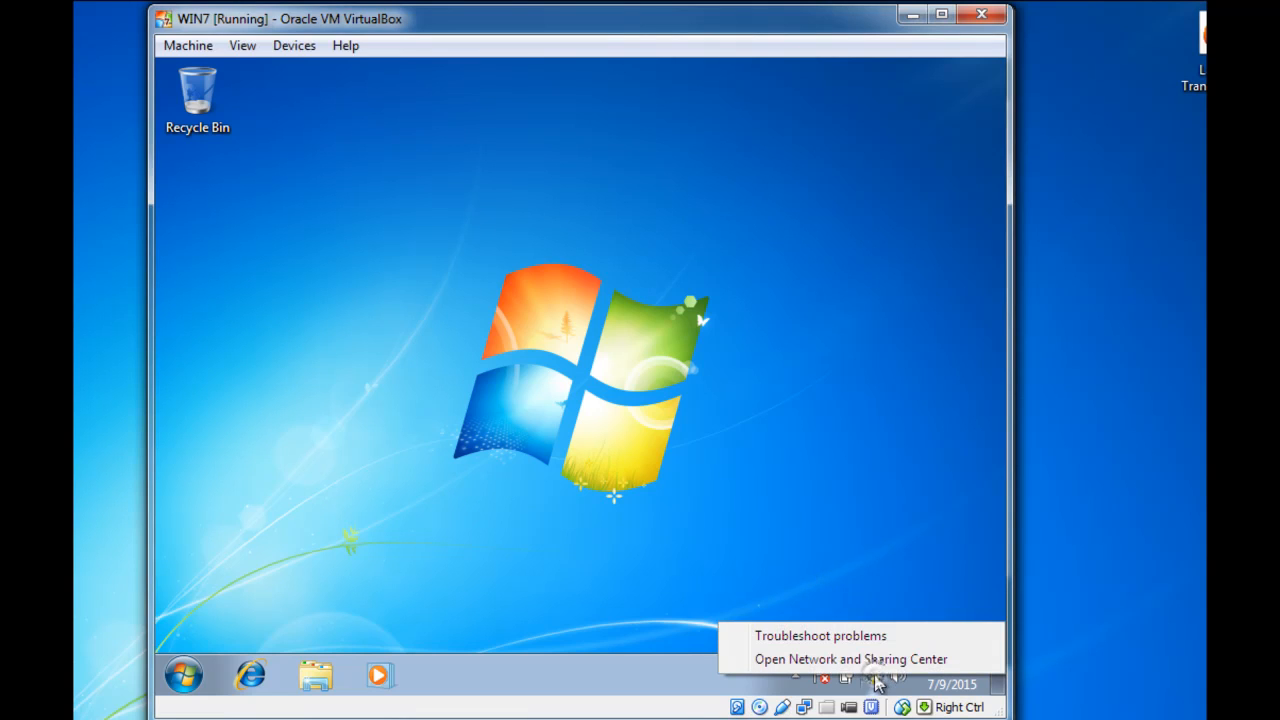
{"action": "left_click", "coordinate": [864, 662]}
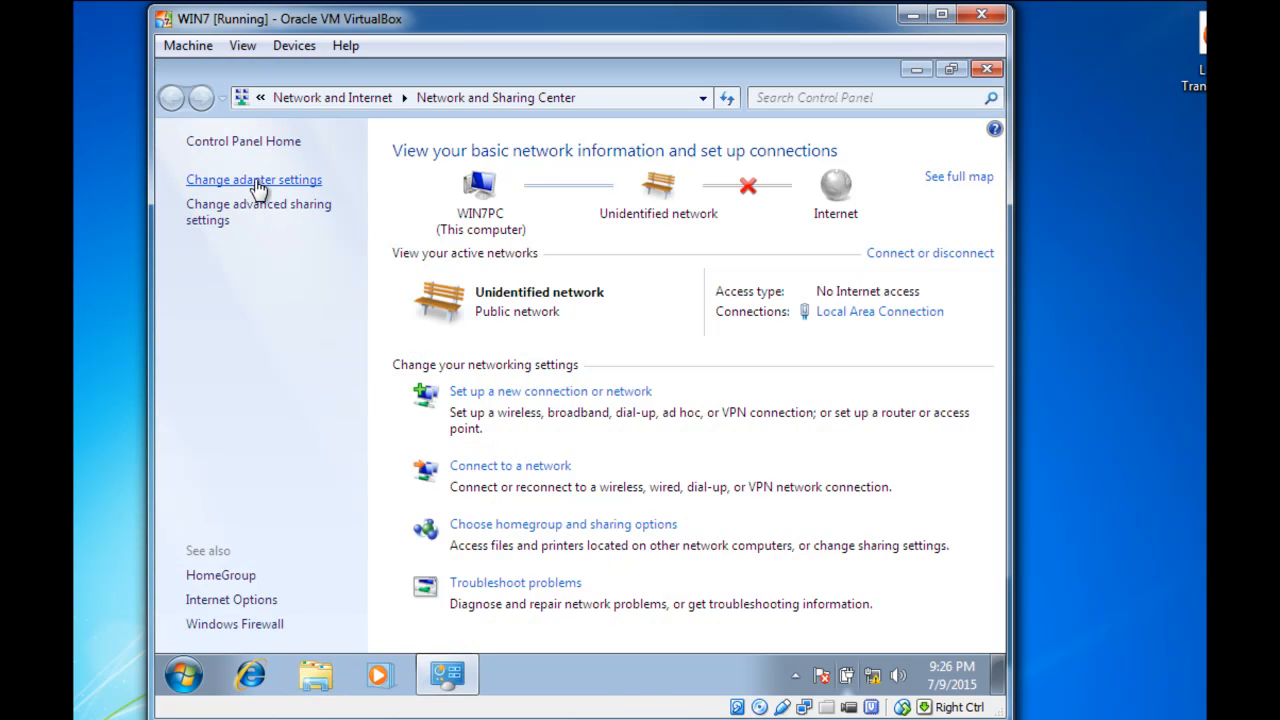
{"action": "right_click", "coordinate": [872, 677]}
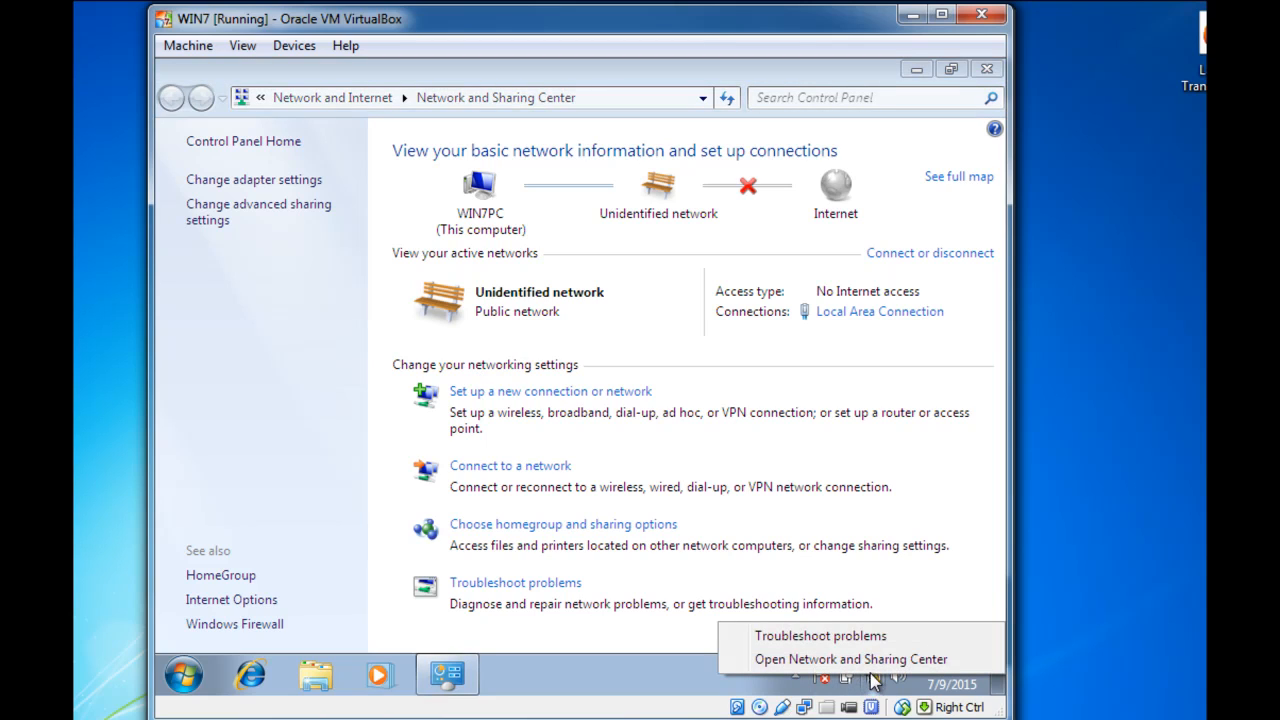
{"action": "left_click", "coordinate": [230, 181]}
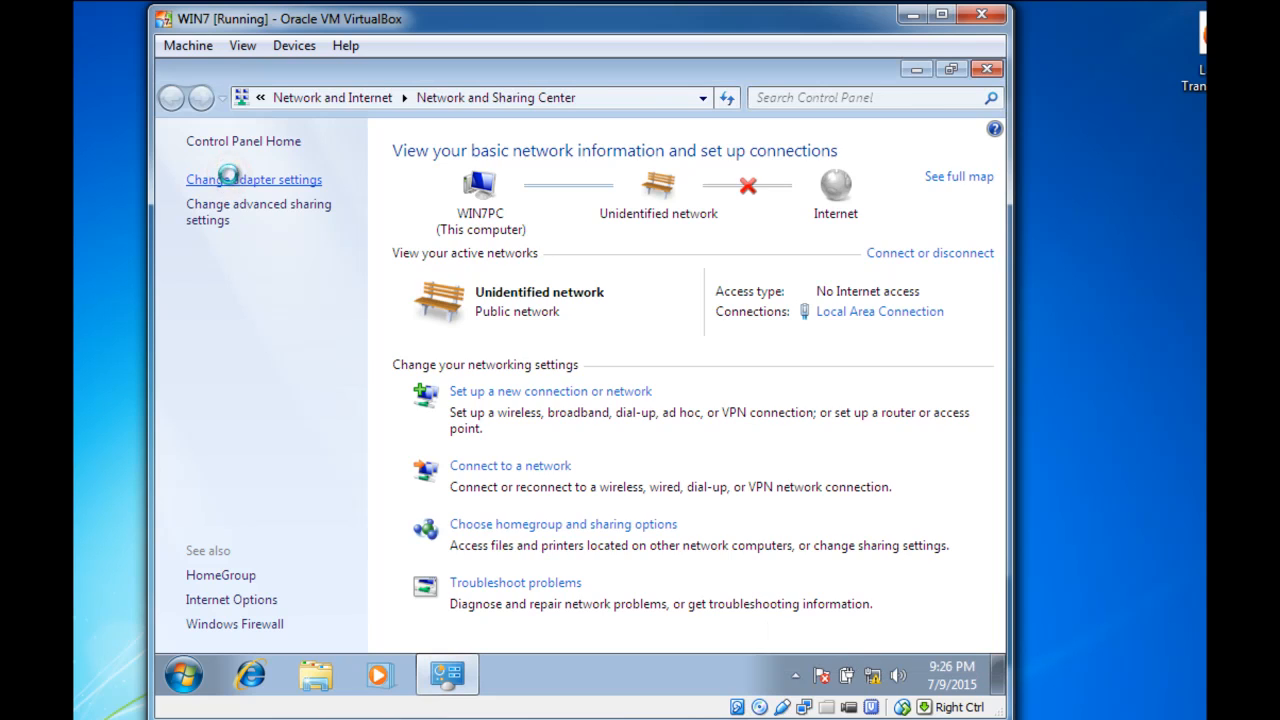
Check that the Local Area Connection's IPv4 properties obtain the IP and DNS addresses automatically, and close its properties
{"action": "right_click", "coordinate": [249, 184]}
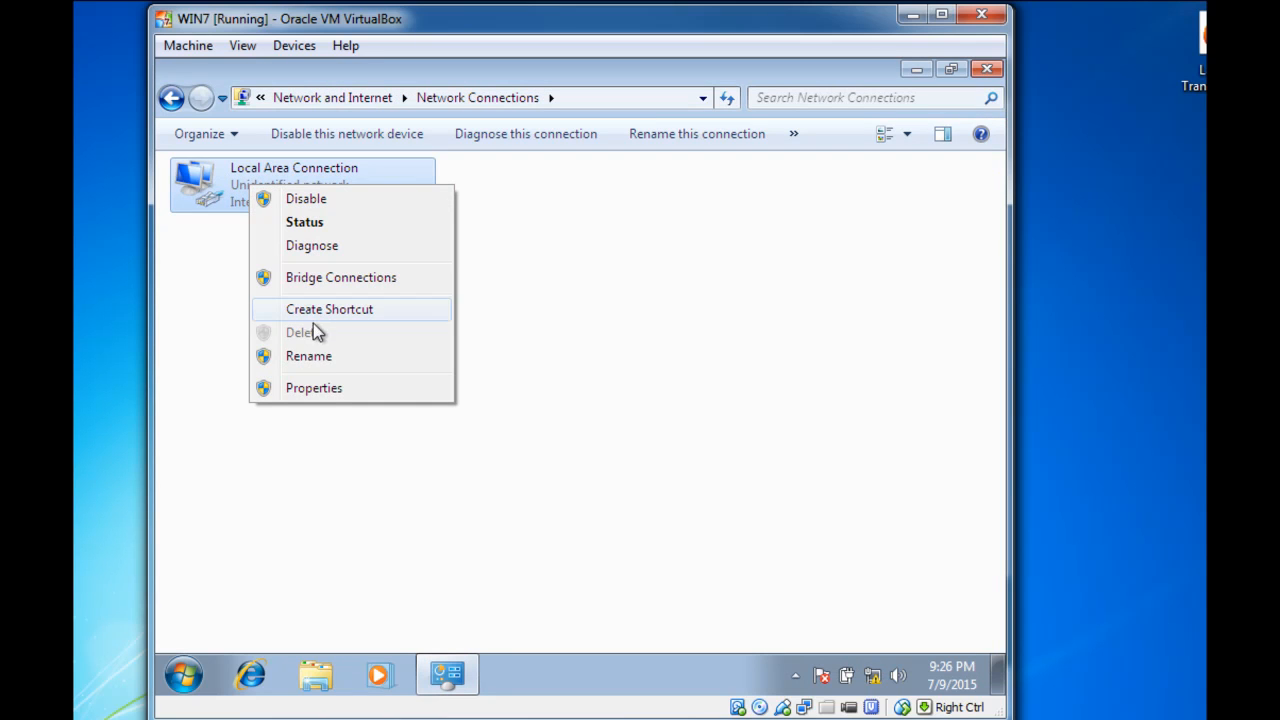
{"action": "left_click", "coordinate": [313, 387]}
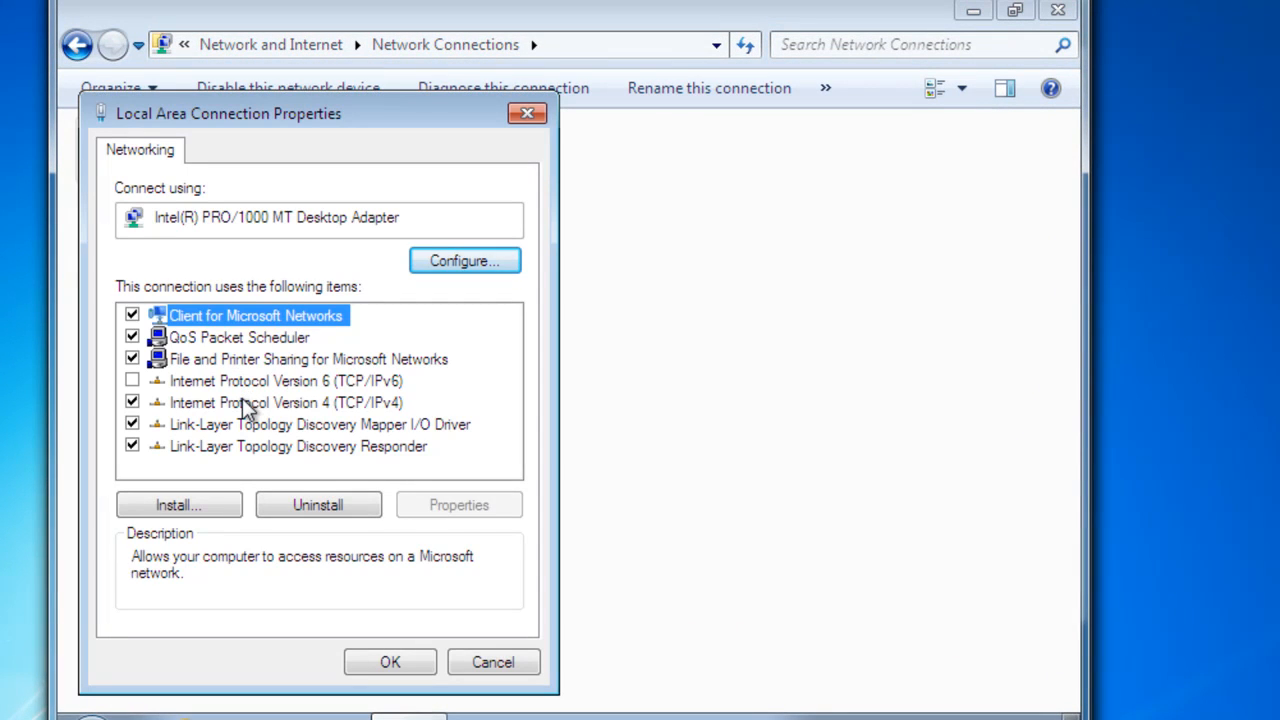
{"action": "left_click", "coordinate": [244, 404]}
{"action": "left_click", "coordinate": [457, 505]}
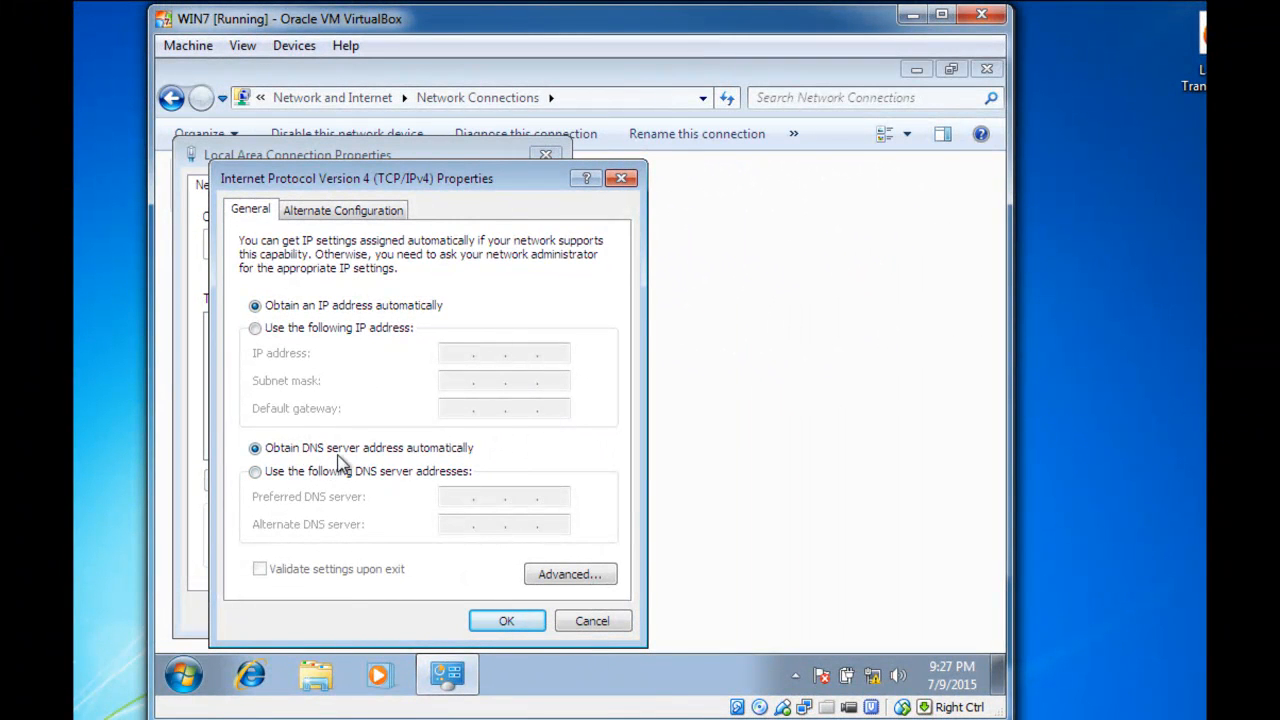
{"action": "left_click", "coordinate": [500, 619]}
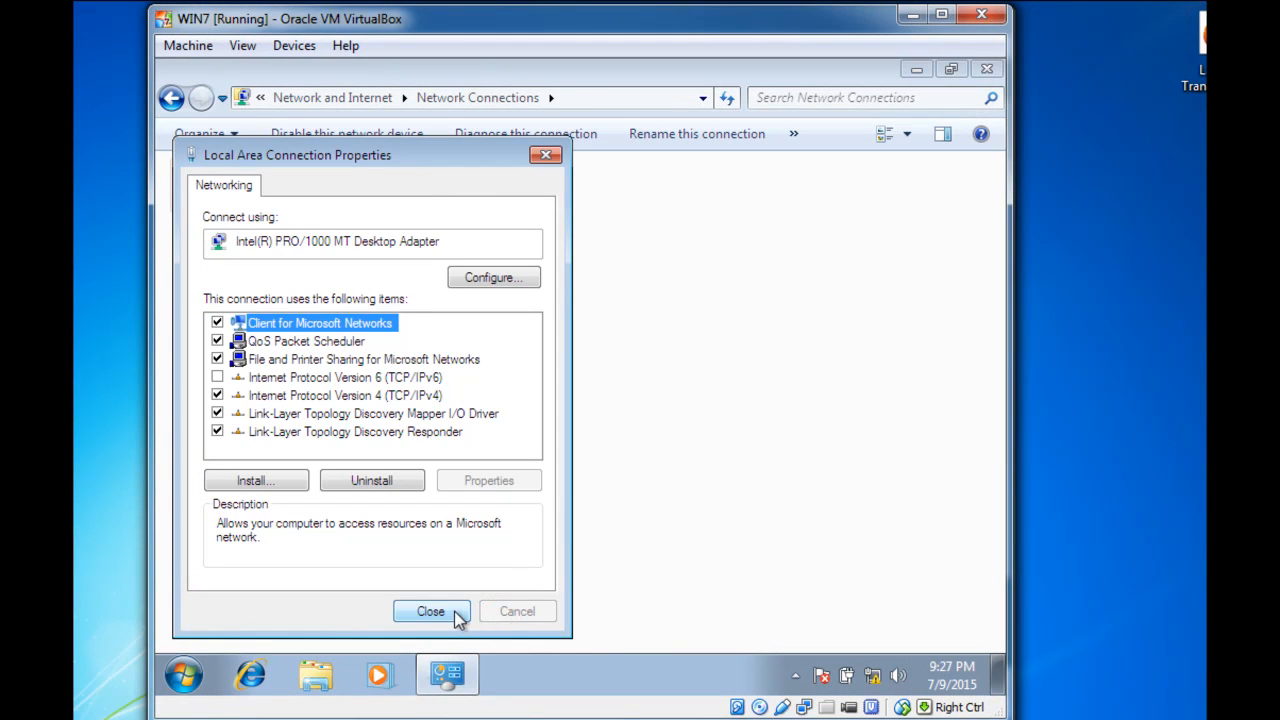
{"action": "left_click", "coordinate": [455, 612]}
{"action": "left_click", "coordinate": [526, 533]}
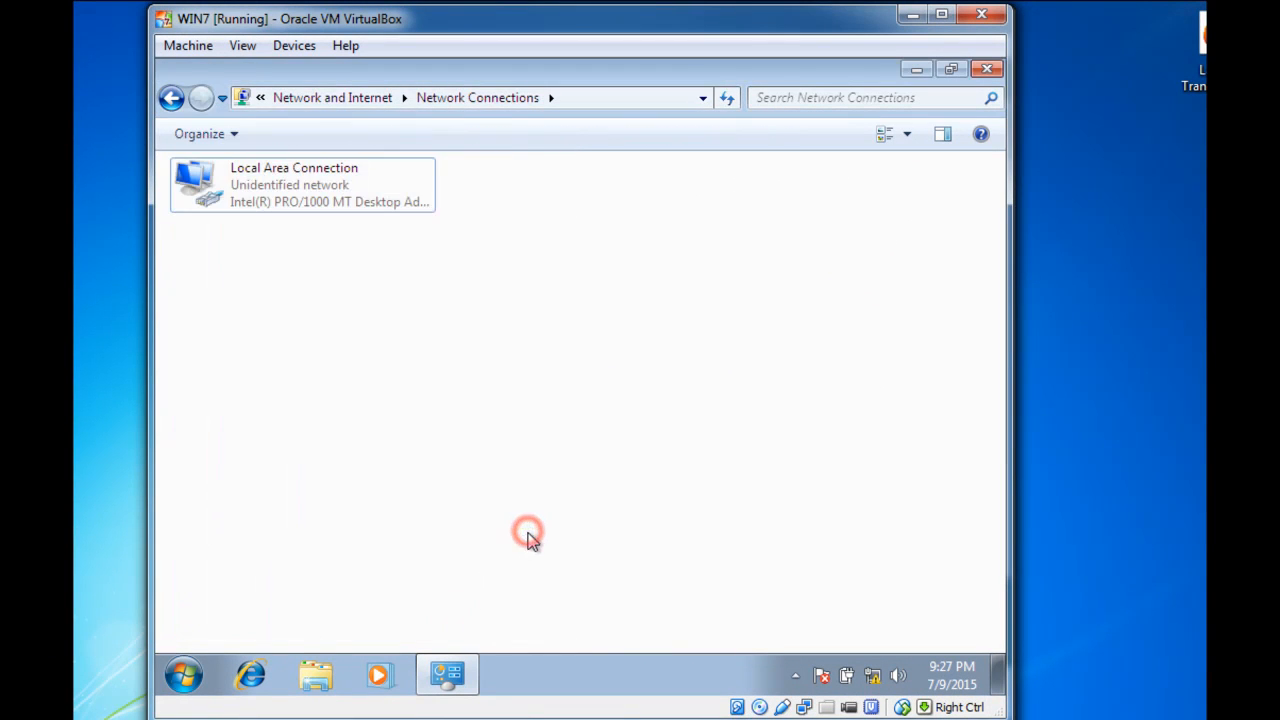
Open a command prompt on the WIN7 client and display its IP configuration with ipconfig
{"action": "left_click", "coordinate": [184, 675]}
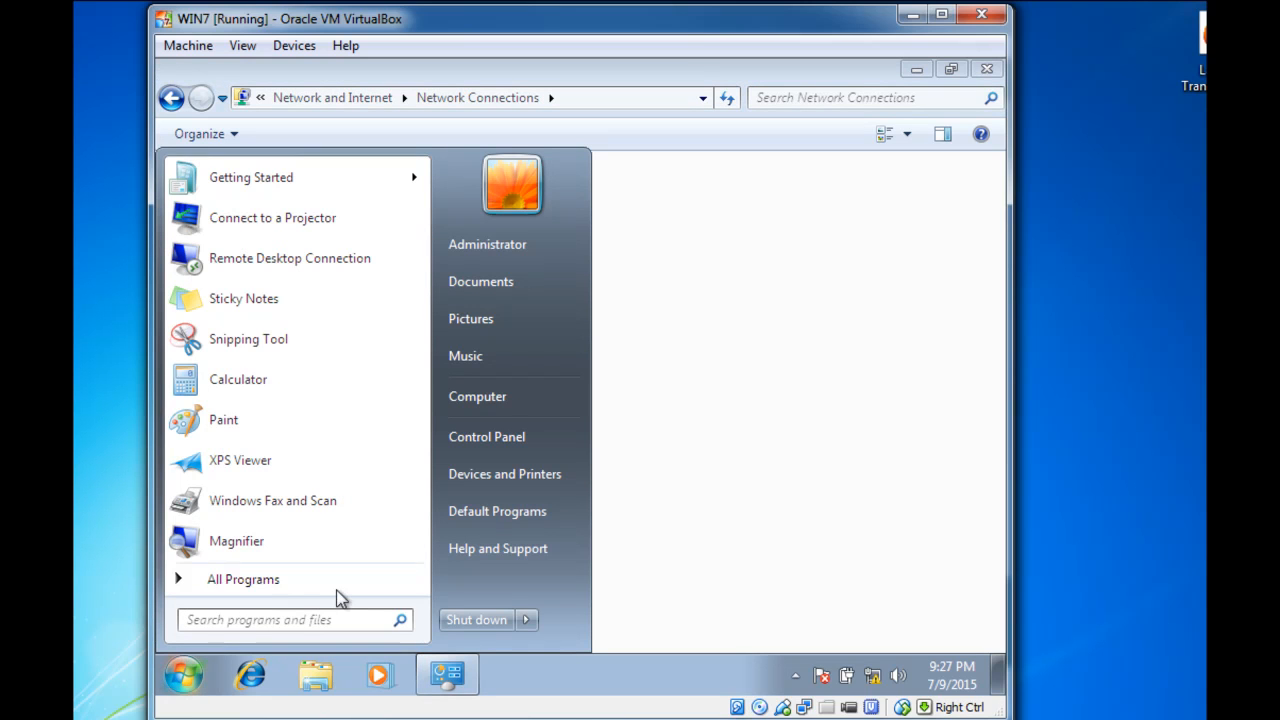
{"action": "left_click", "coordinate": [269, 622]}
{"action": "type", "text": "cmd"}
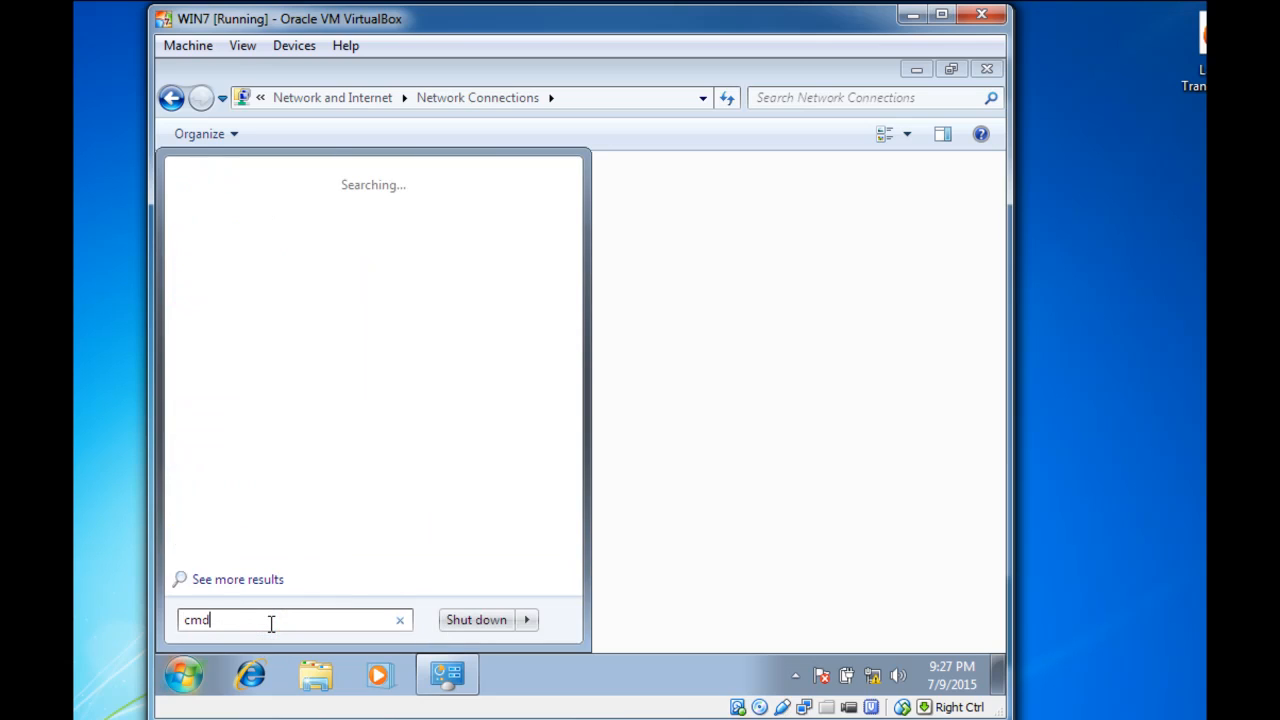
{"action": "key", "text": "Return"}
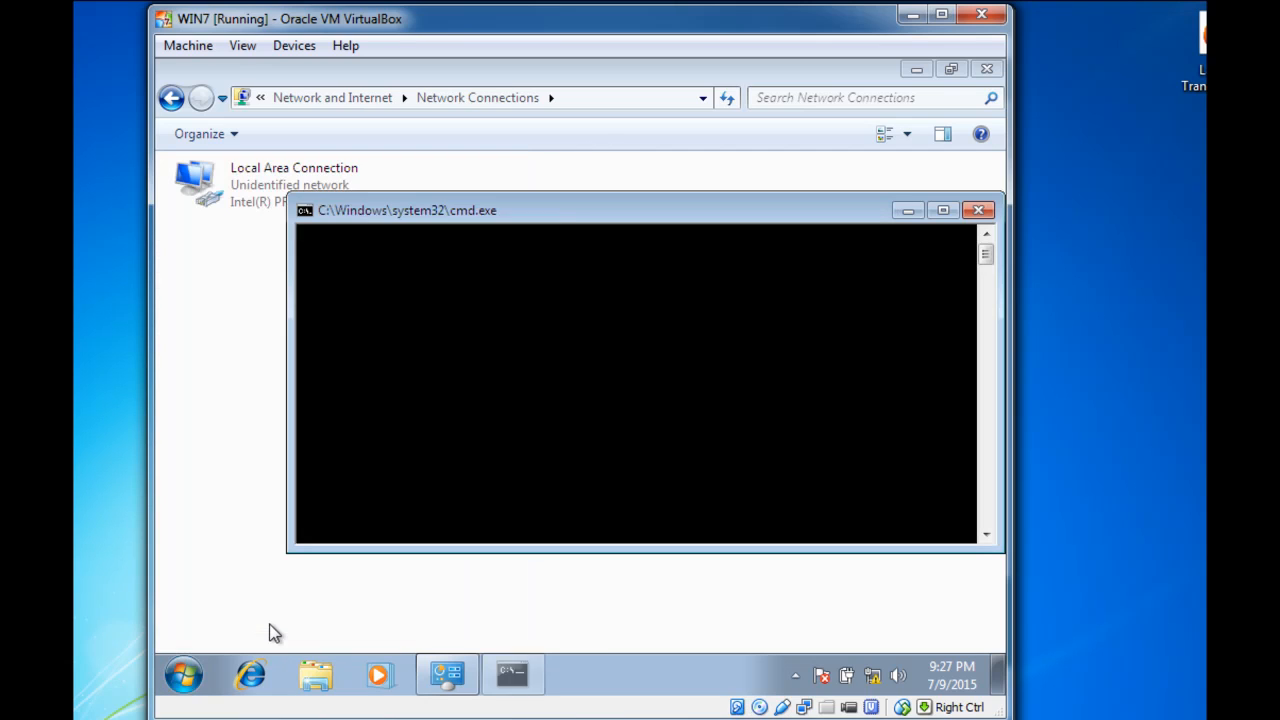
{"action": "left_click", "coordinate": [487, 460]}
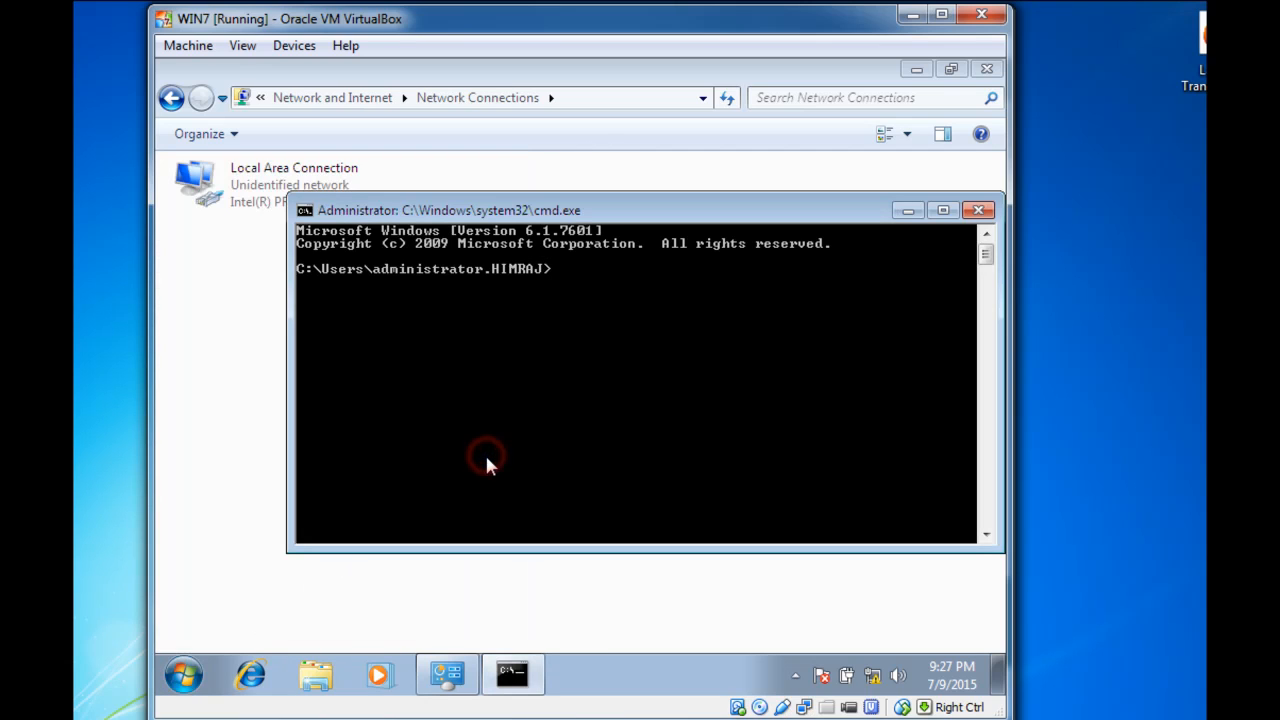
{"action": "type", "text": "ipconfig"}
{"action": "key", "text": "Return"}
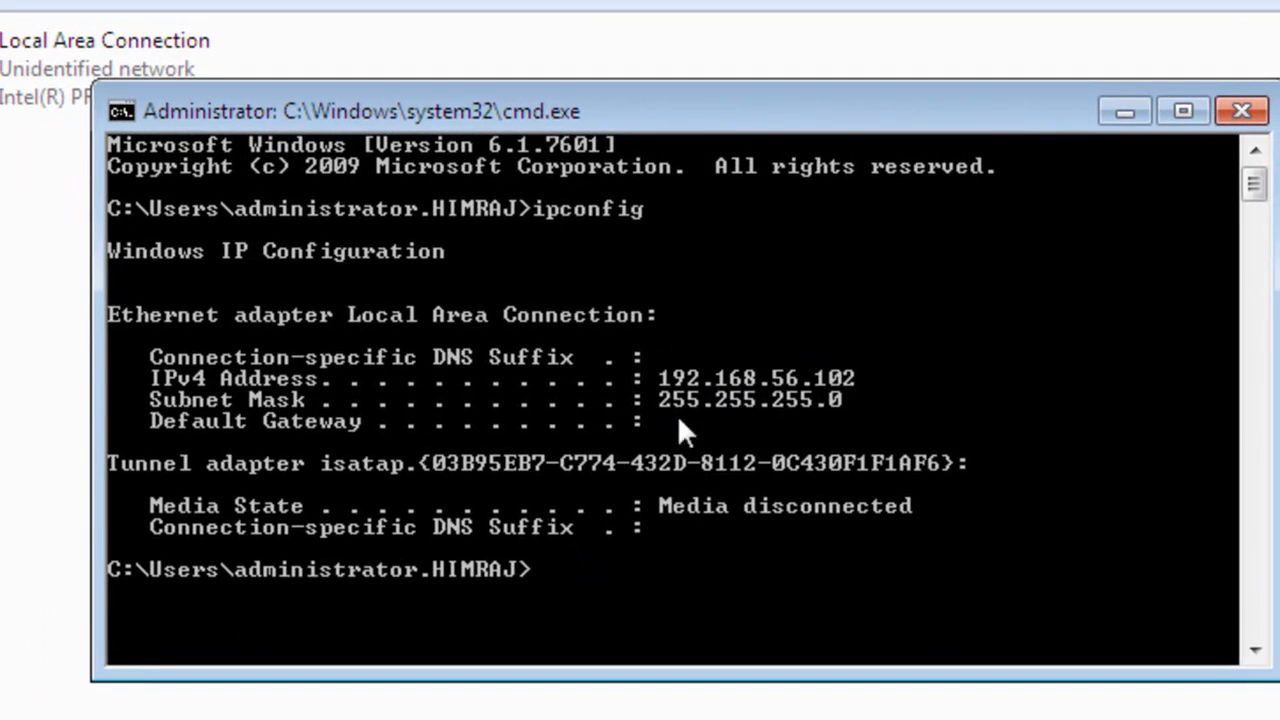
Release the WIN7 client's current IP address with ipconfig /release
{"action": "type", "text": "ipconfig /re"}
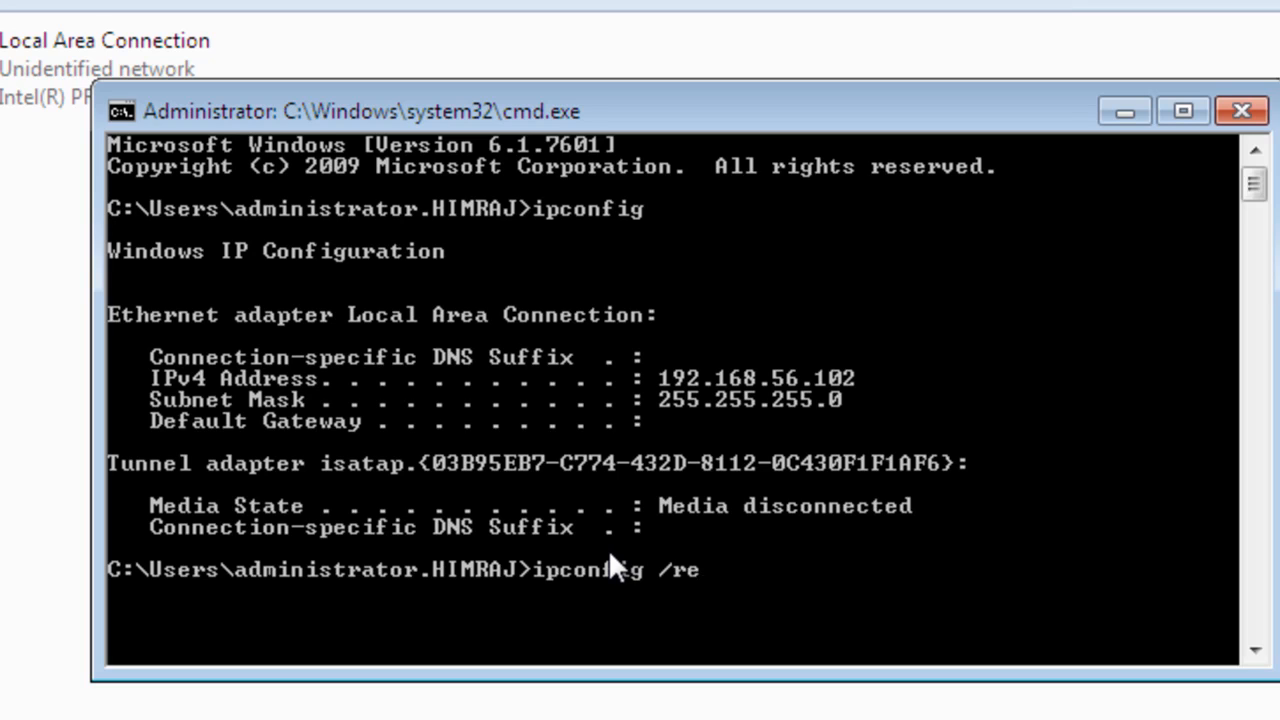
{"action": "type", "text": "lease"}
{"action": "key", "text": "Return"}
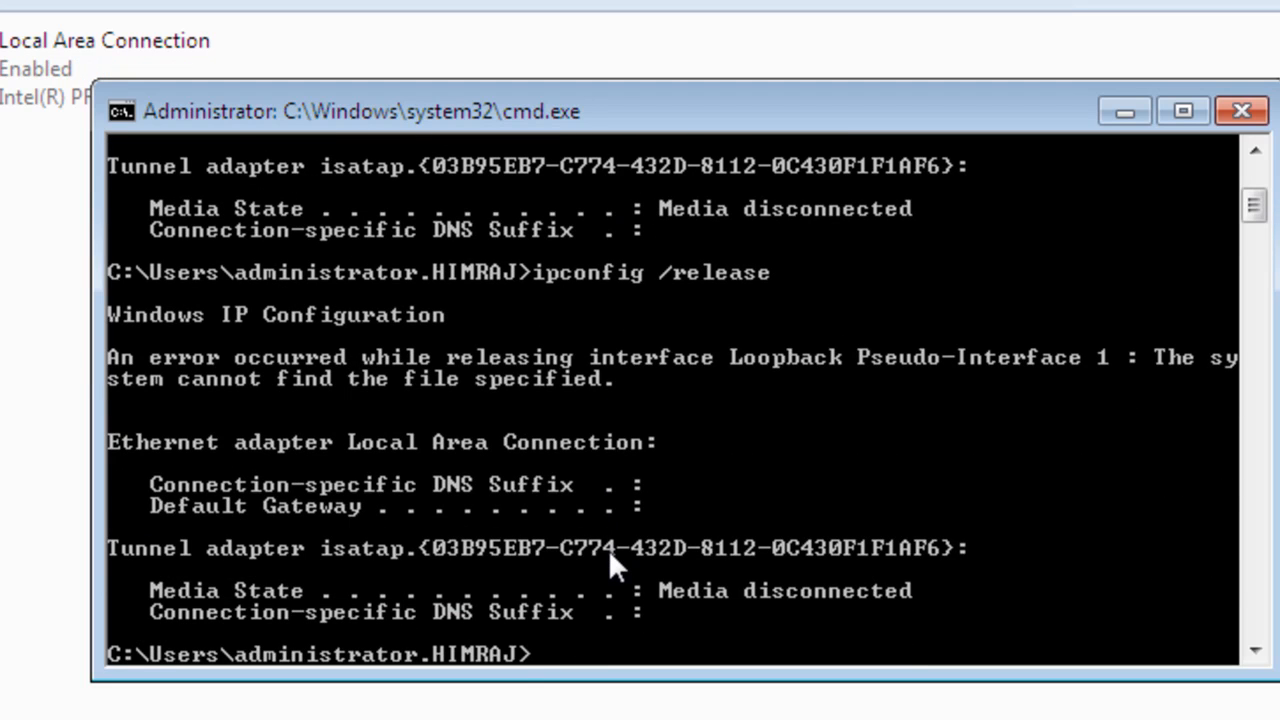
Request a new IP address for the WIN7 client with ipconfig /renew
{"action": "key", "text": "Up"}
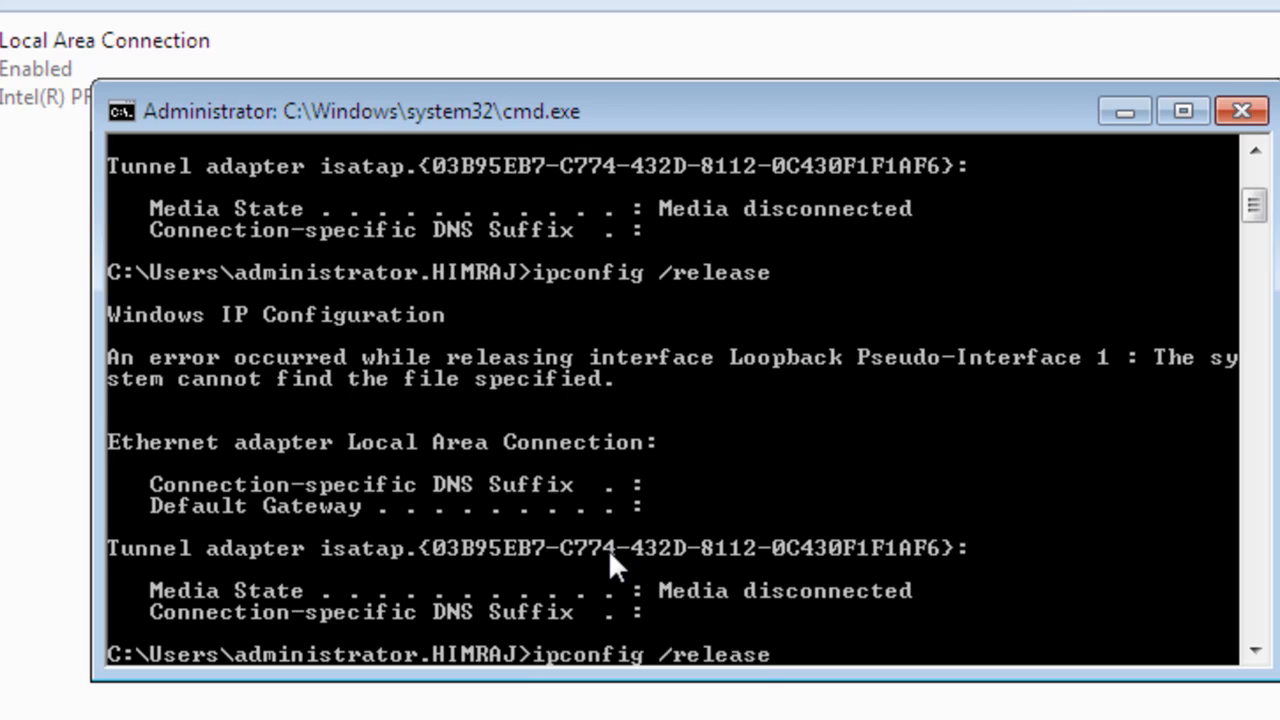
{"action": "key", "text": "BackSpace"}
{"action": "key", "text": "BackSpace"}
{"action": "key", "text": "BackSpace"}
{"action": "key", "text": "BackSpace"}
{"action": "key", "text": "BackSpace"}
{"action": "type", "text": "new"}
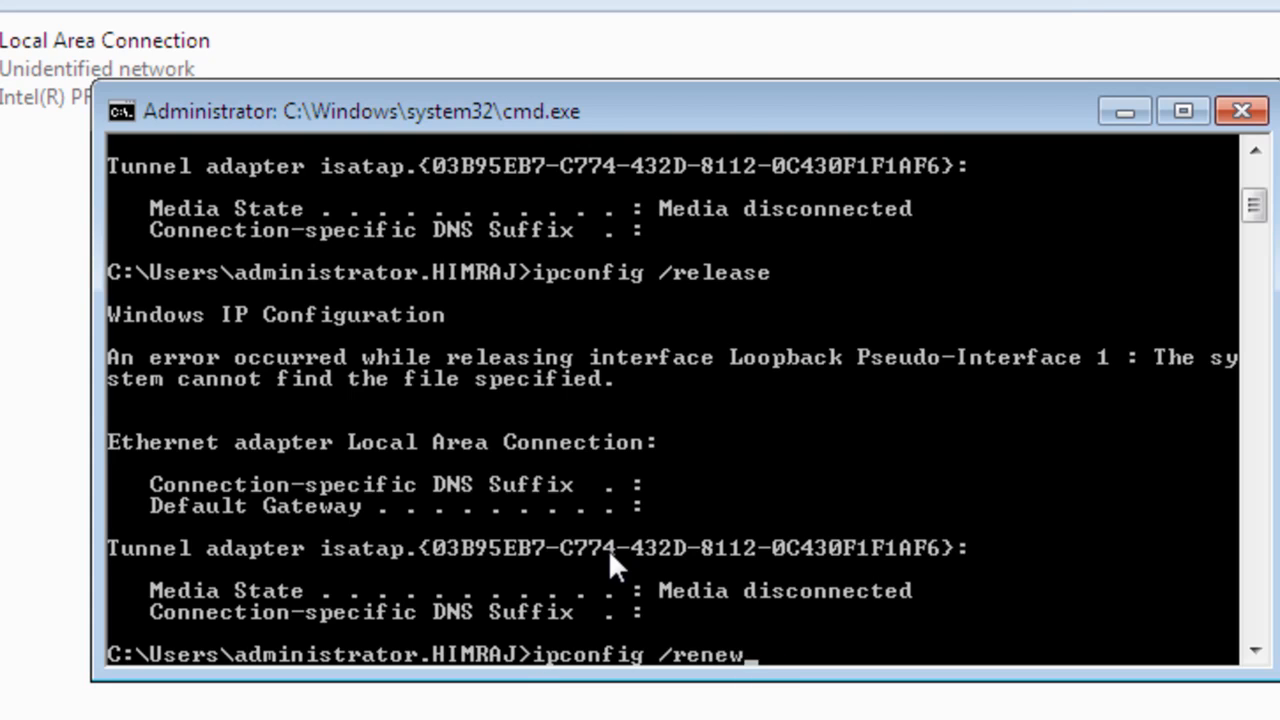
{"action": "key", "text": "Return"}
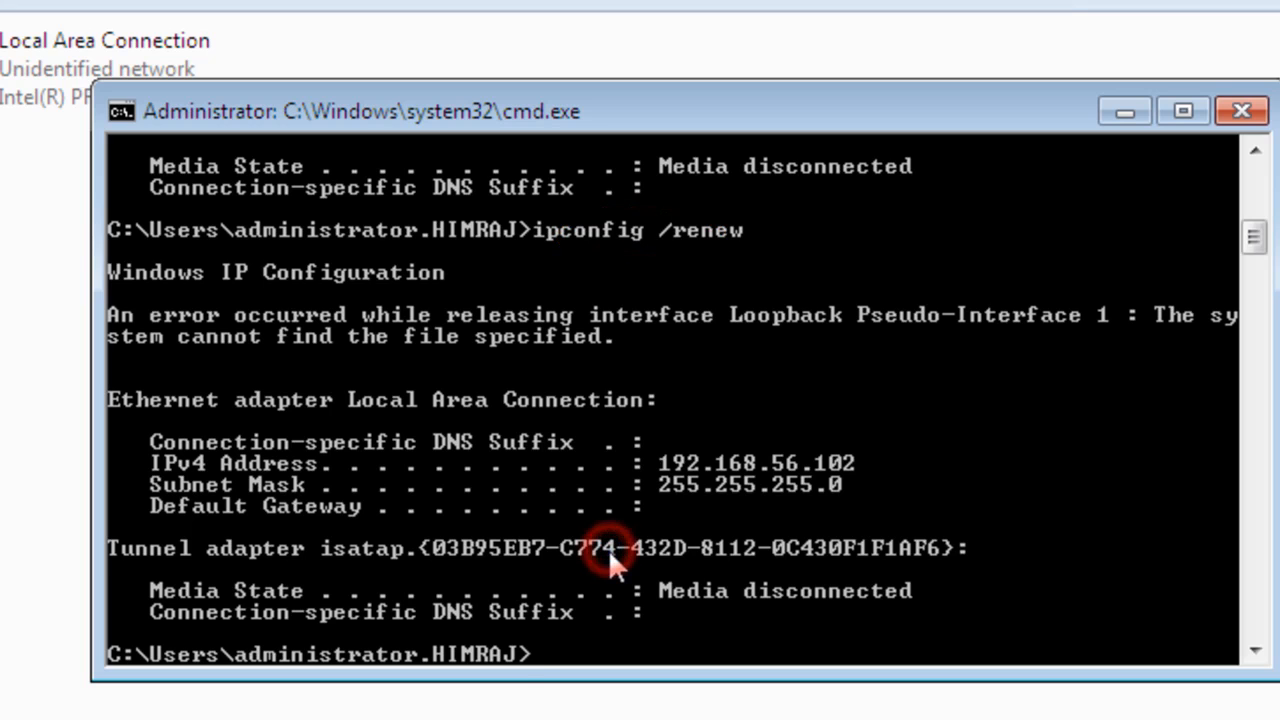
Repeat the address request on the WIN7 client by running ipconfig /release and ipconfig /renew once more
{"action": "key", "text": "Up"}
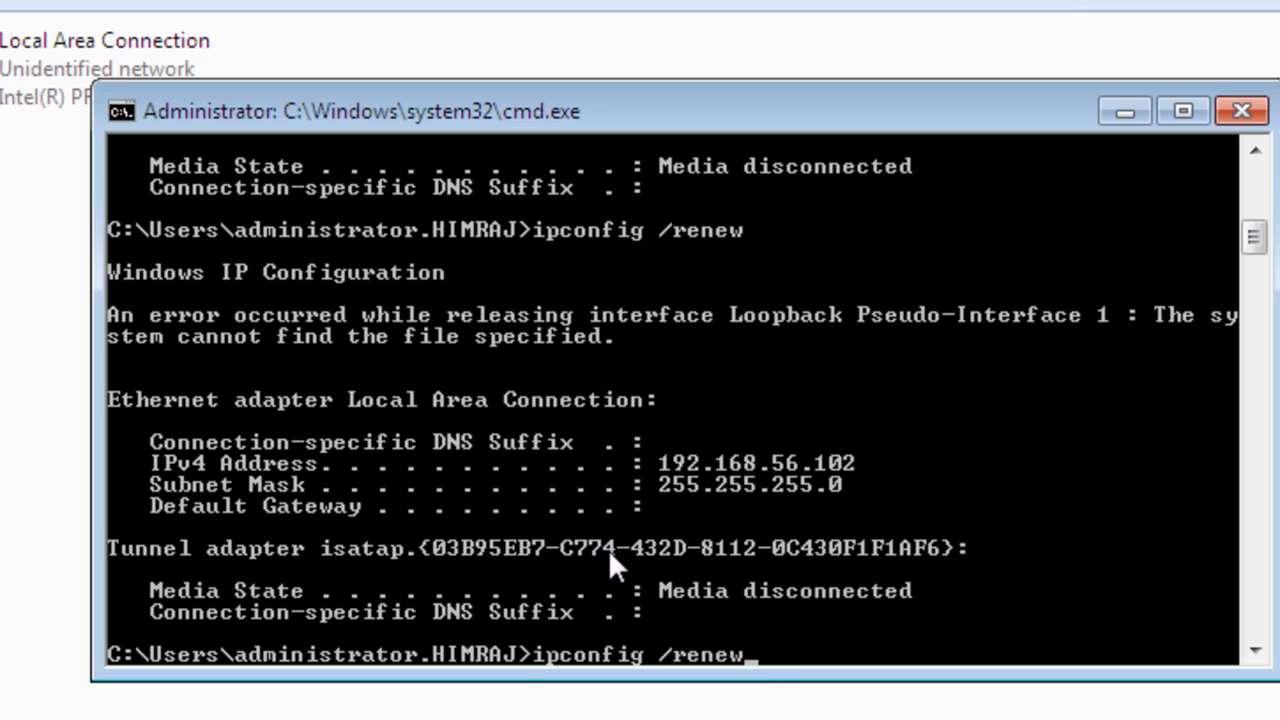
{"action": "key", "text": "Up"}
{"action": "key", "text": "Return"}
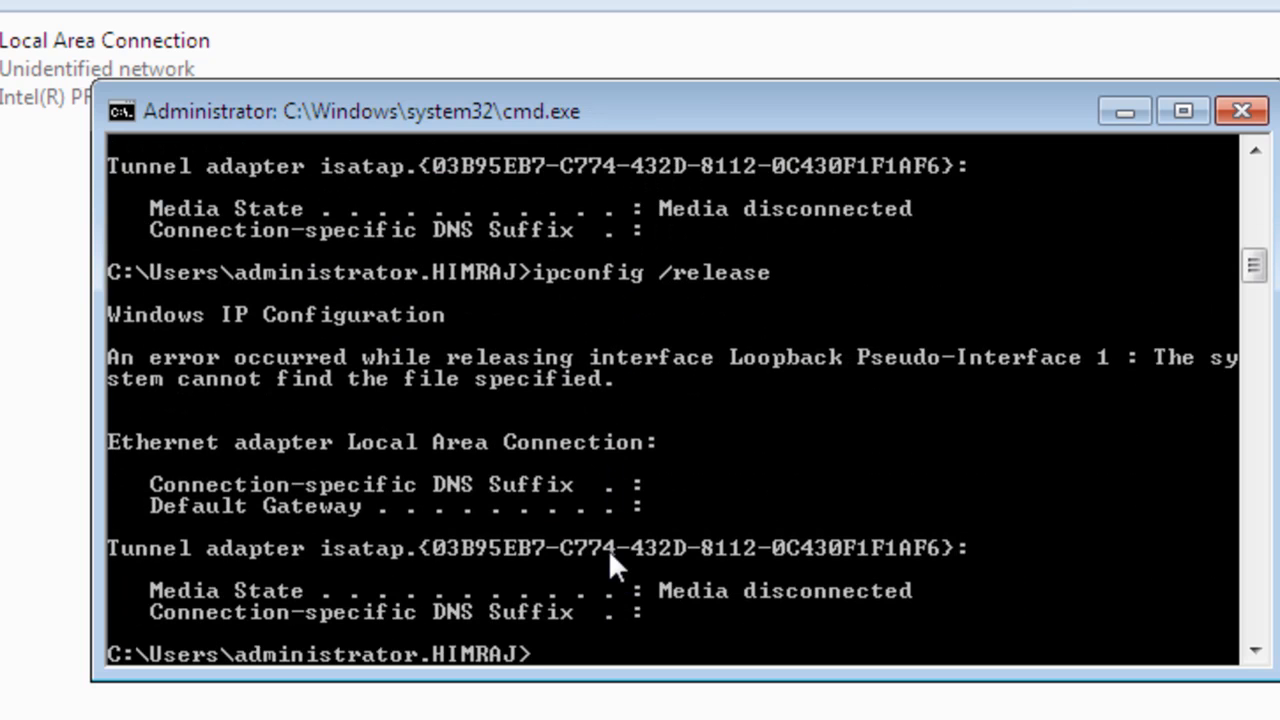
{"action": "key", "text": "Up"}
{"action": "key", "text": "Up"}
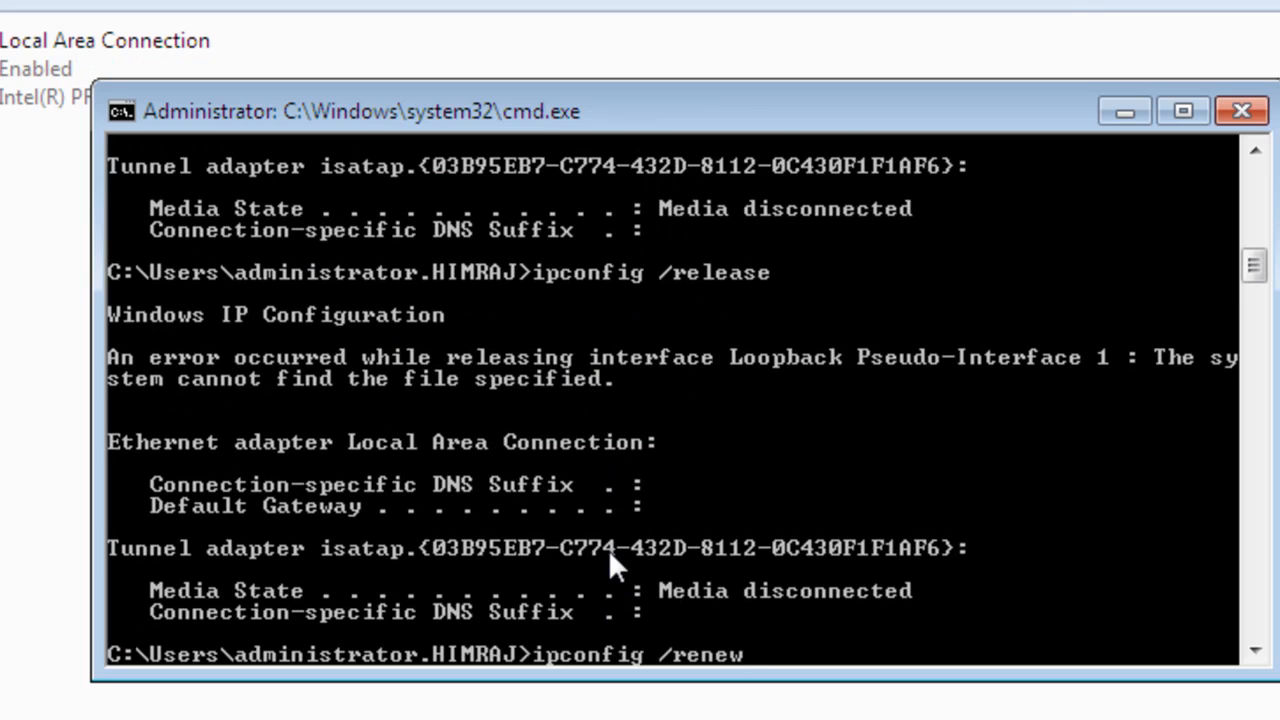
{"action": "key", "text": "Return"}
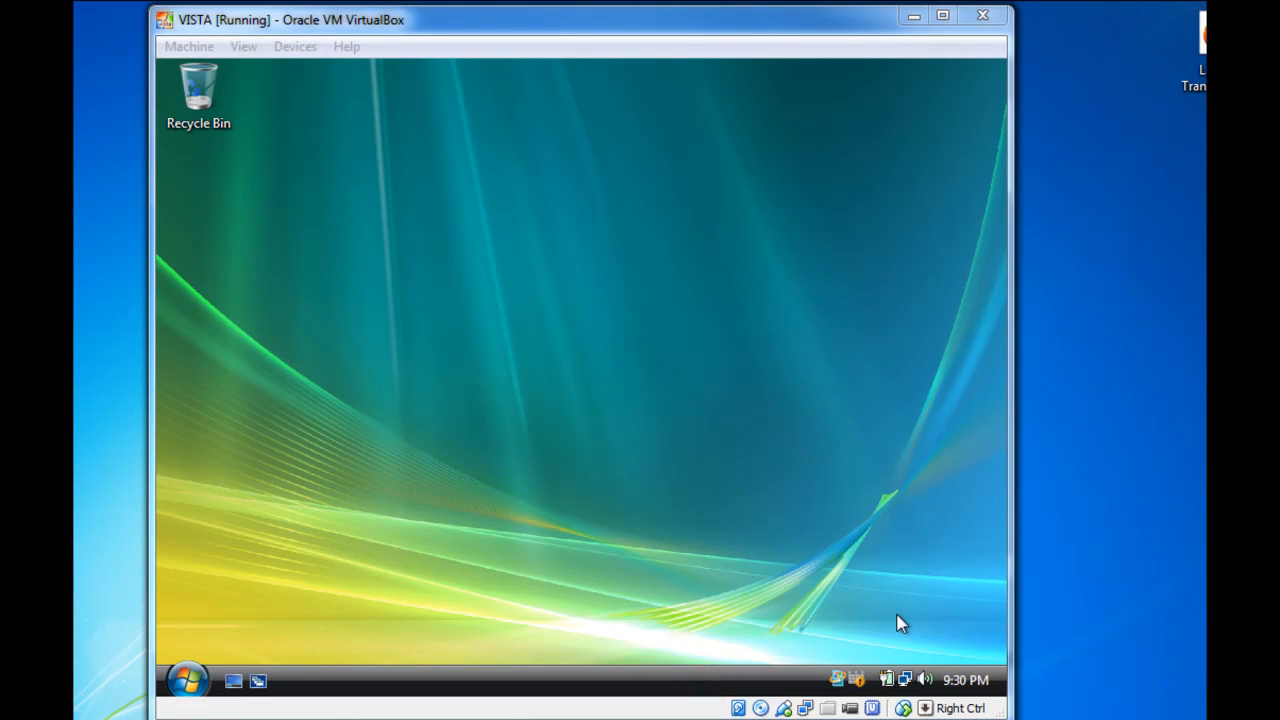
{"action": "left_click", "coordinate": [907, 684]}
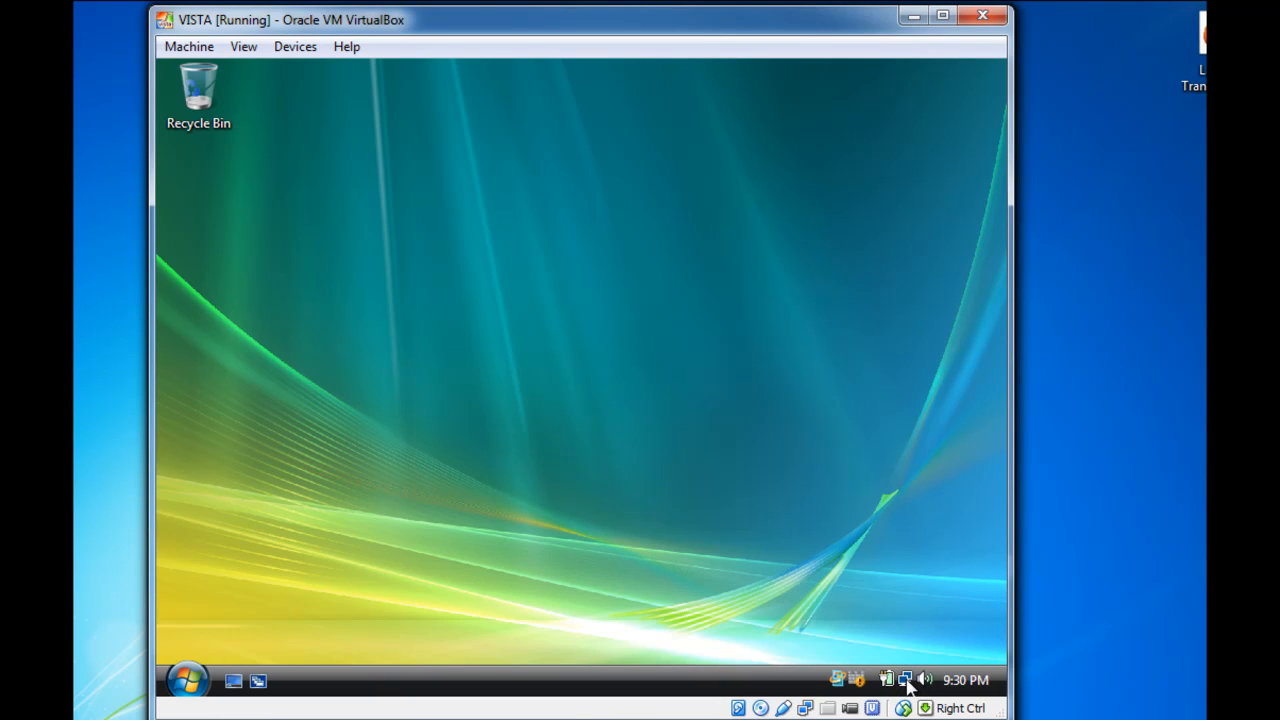
{"action": "right_click", "coordinate": [907, 679]}
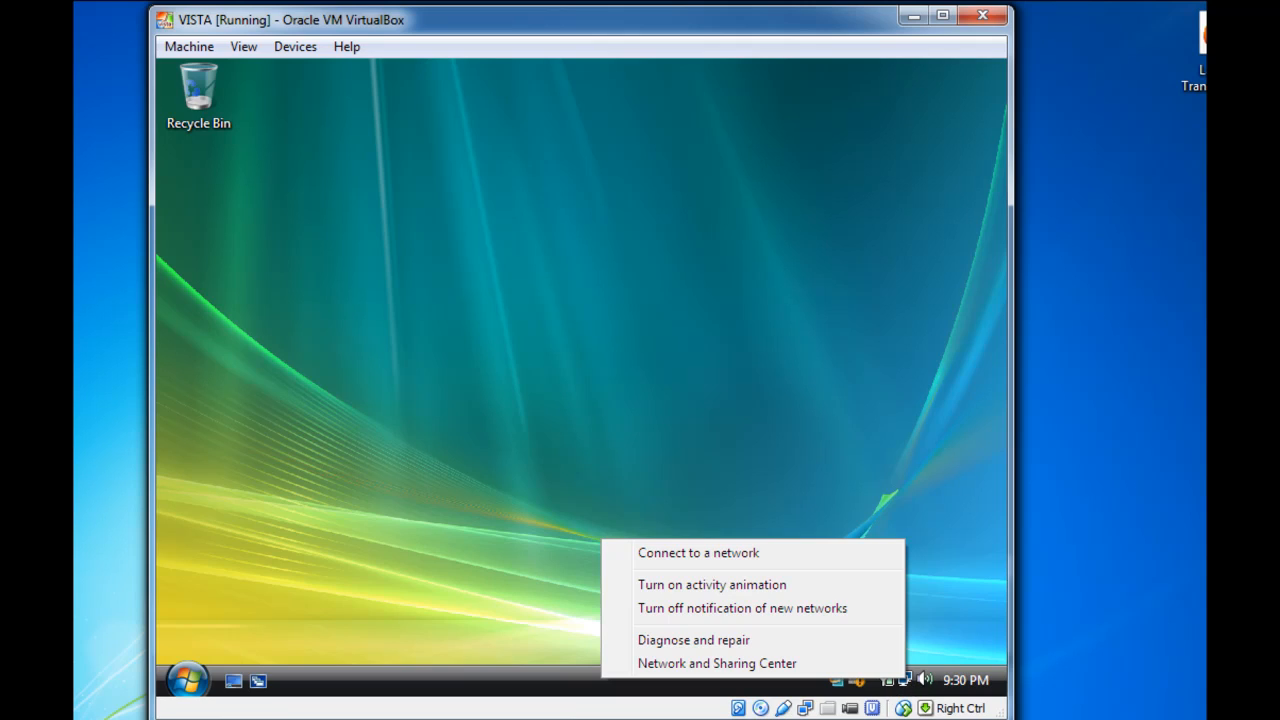
{"action": "left_click", "coordinate": [832, 428]}
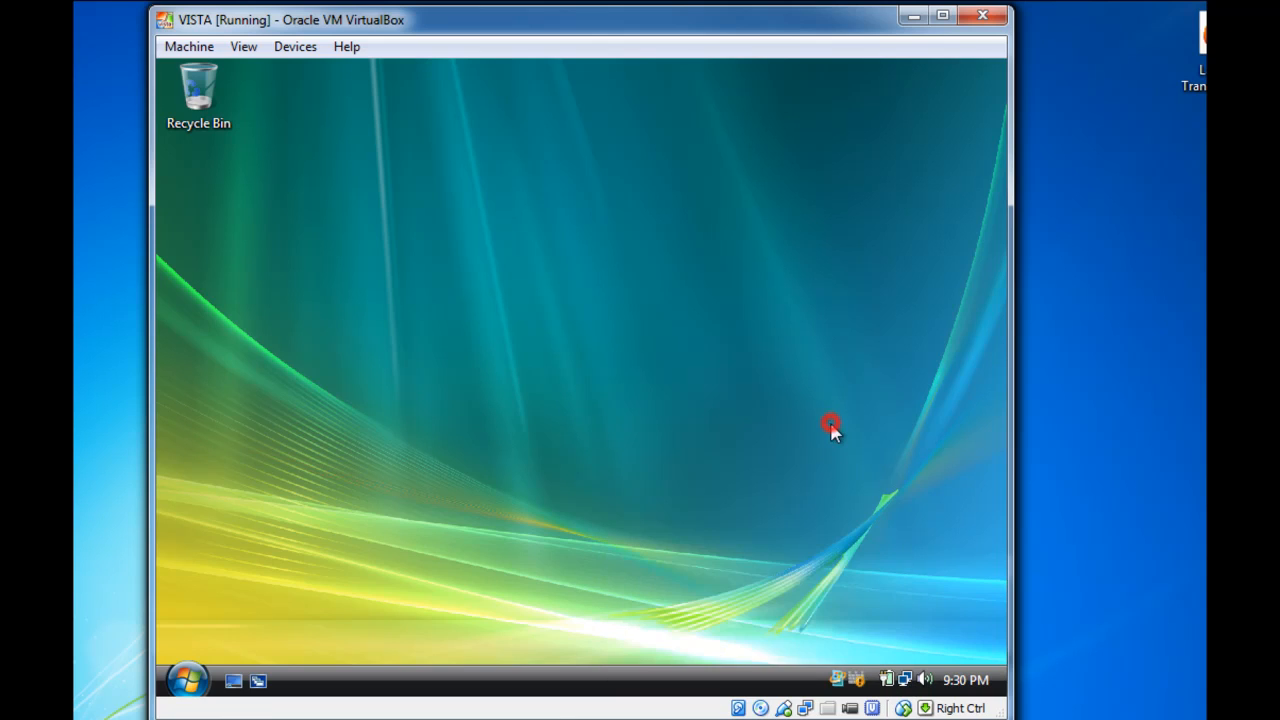
Review the VISTA client's command prompt output from the first ipconfig through the release and renew commands to the final address
{"action": "mouse_move", "coordinate": [982, 697]}
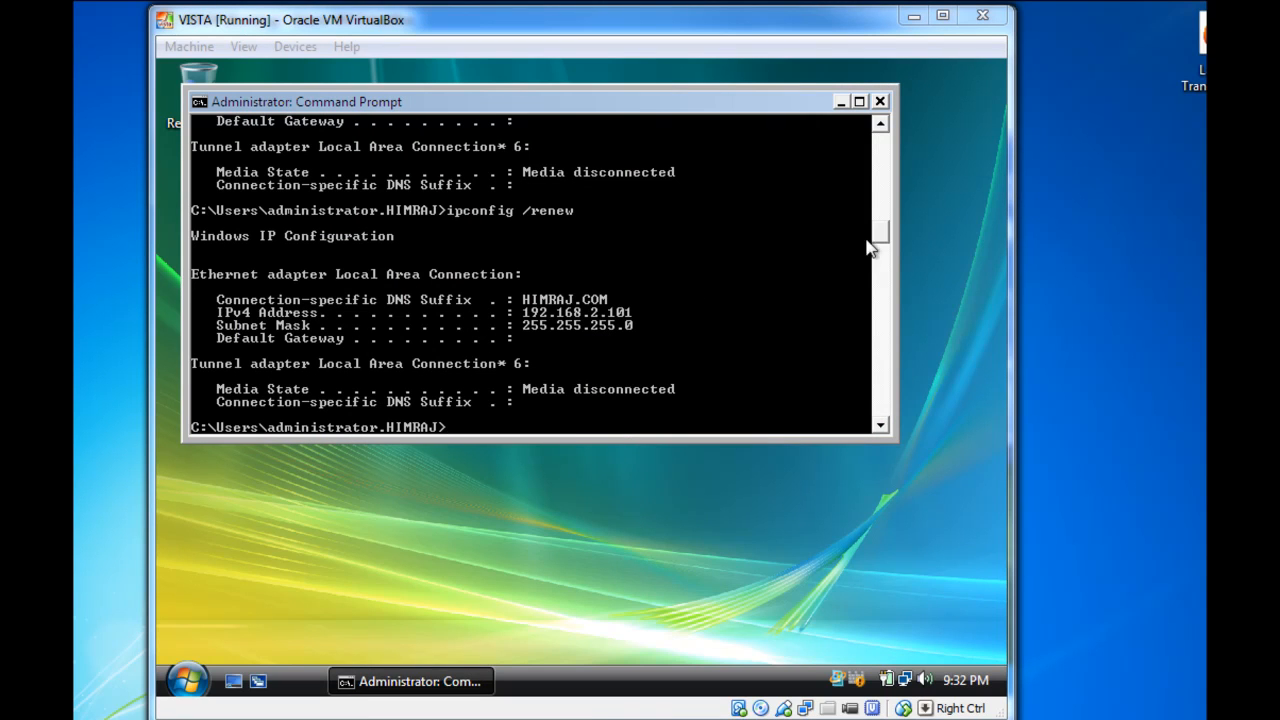
{"action": "left_click_drag", "start_coordinate": [882, 233], "coordinate": [881, 219]}
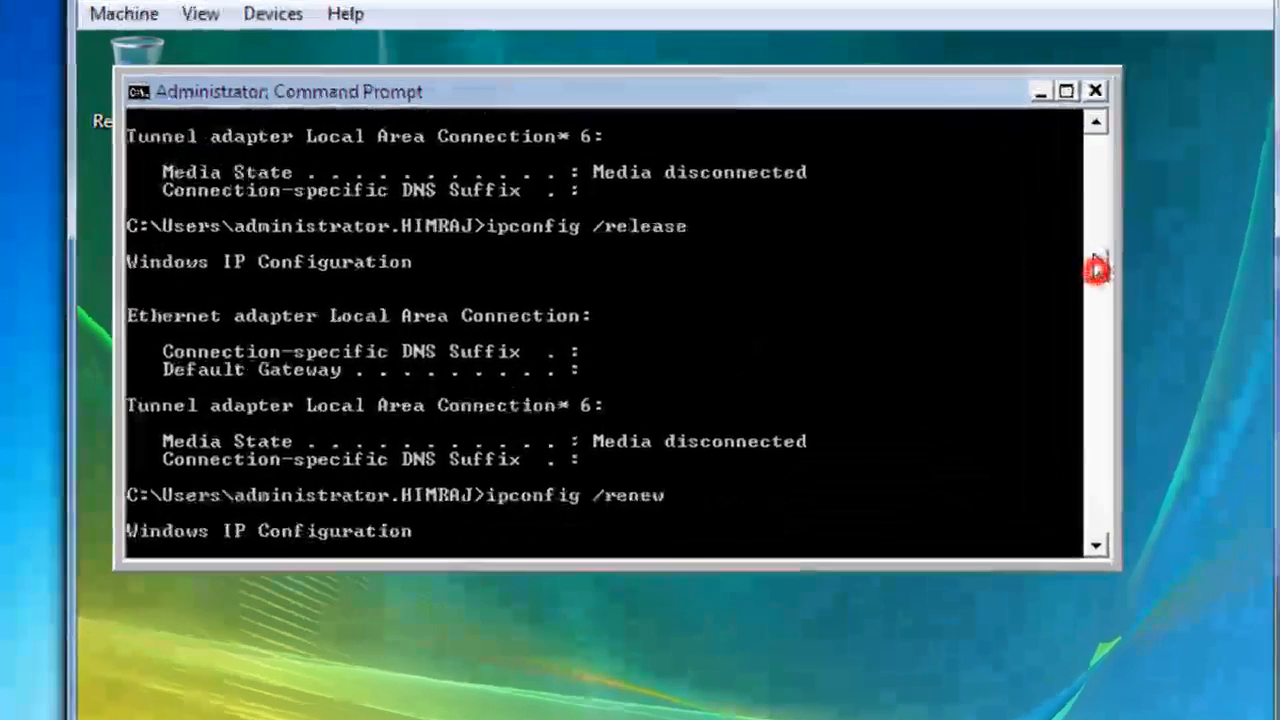
{"action": "left_click_drag", "start_coordinate": [1097, 268], "coordinate": [1091, 153]}
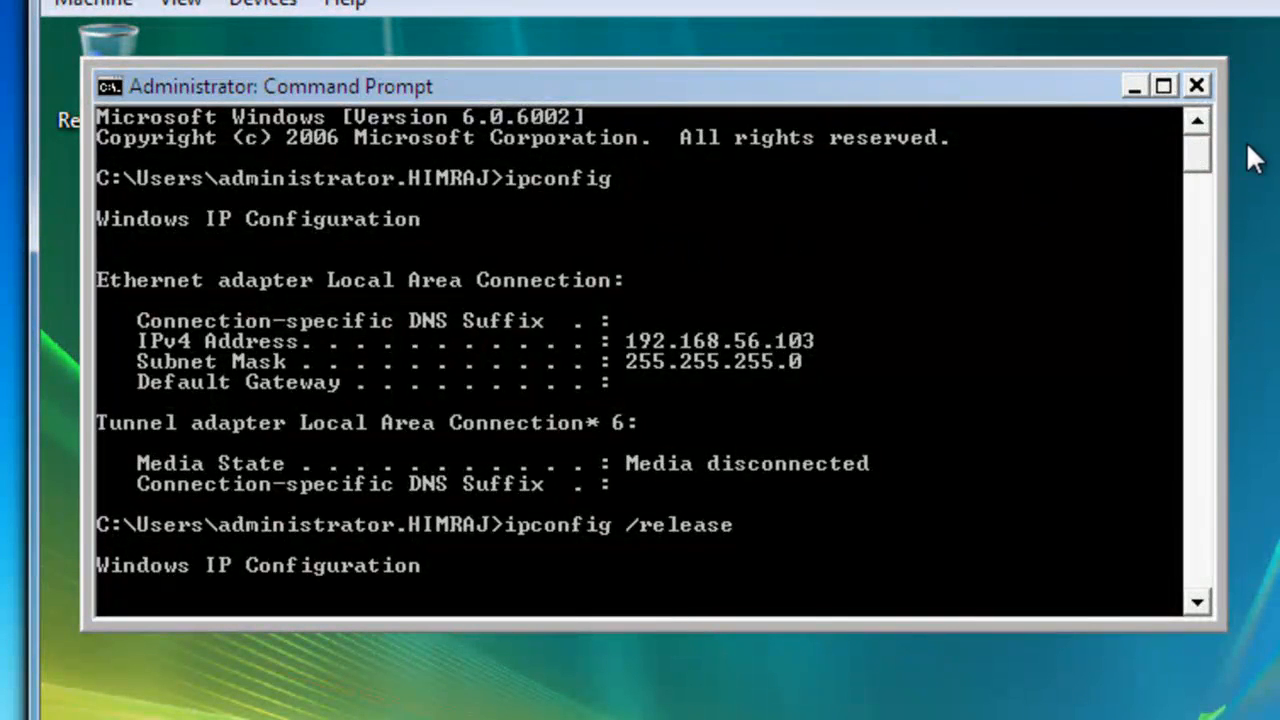
{"action": "mouse_move", "coordinate": [1200, 159]}
{"action": "left_mouse_down"}
{"action": "mouse_move", "coordinate": [1203, 178]}
{"action": "mouse_move", "coordinate": [1198, 156]}
{"action": "left_mouse_up"}
{"action": "left_click_drag", "start_coordinate": [1194, 152], "coordinate": [1222, 246]}
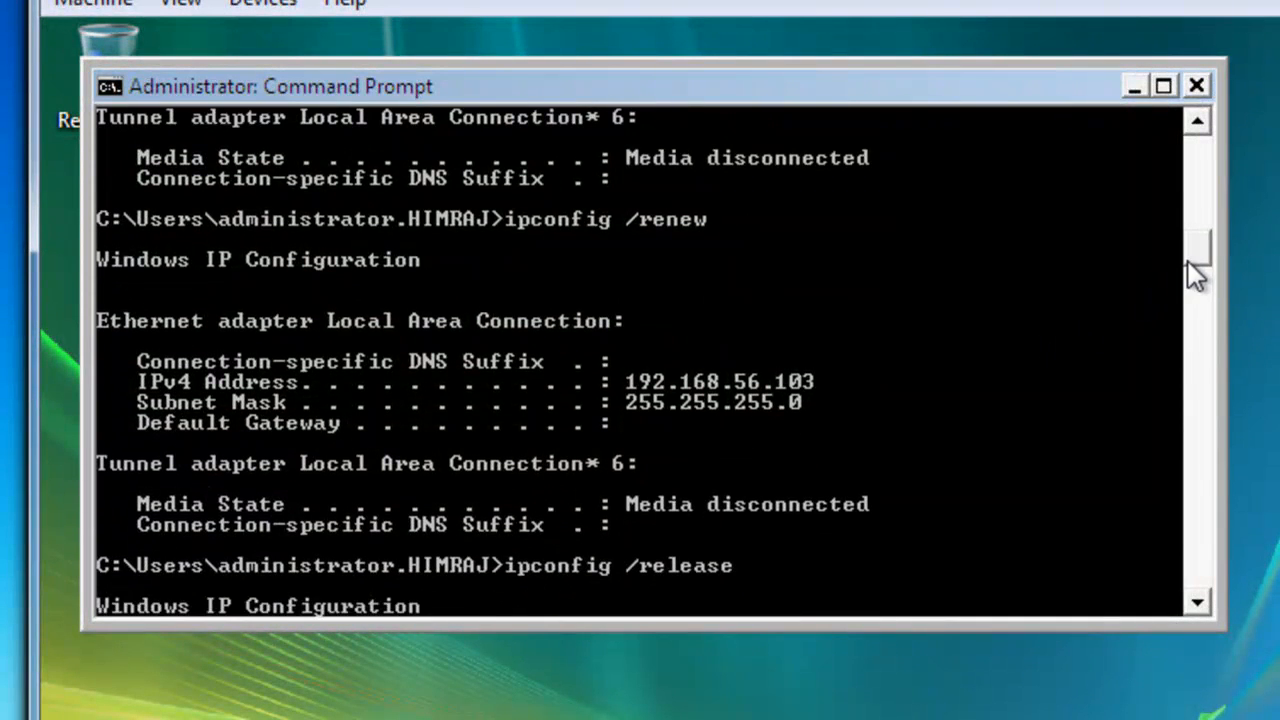
{"action": "left_click", "coordinate": [1191, 257]}
{"action": "left_click_drag", "start_coordinate": [1191, 256], "coordinate": [1201, 305]}
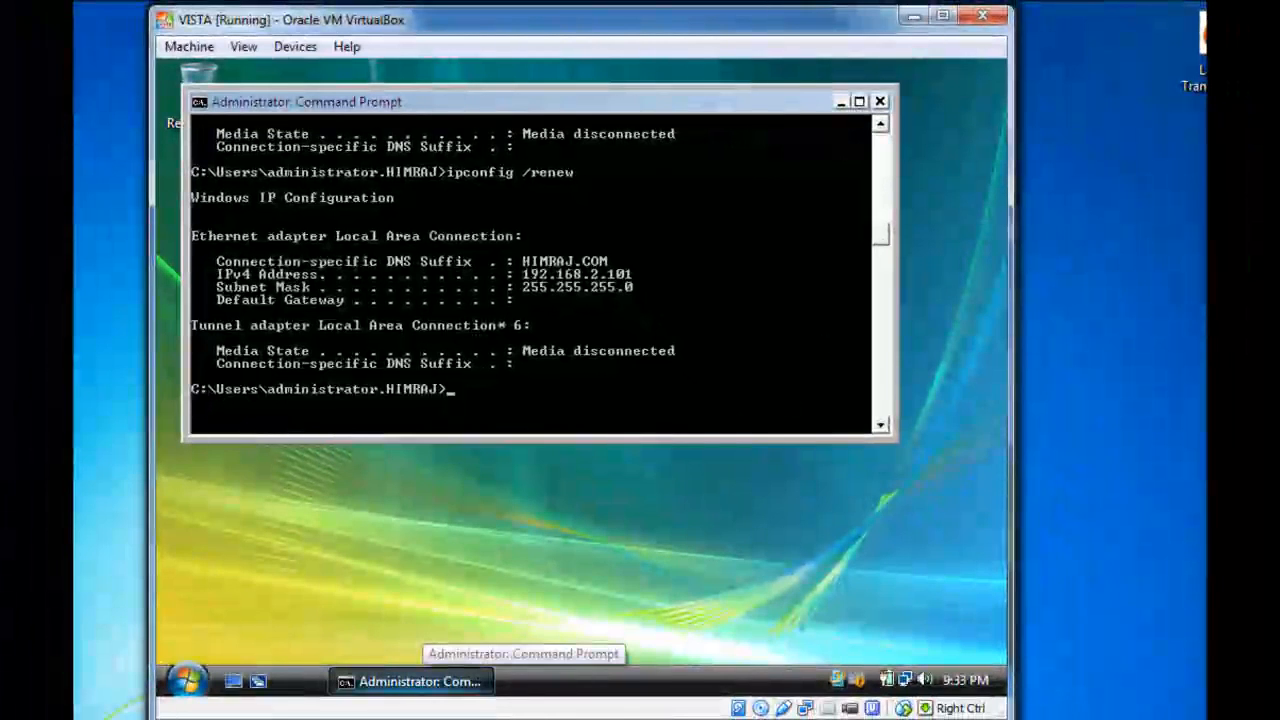
Switch to the WINXP virtual machine and review its ipconfig, release and renew output in the command prompt
{"action": "left_click", "coordinate": [505, 718]}
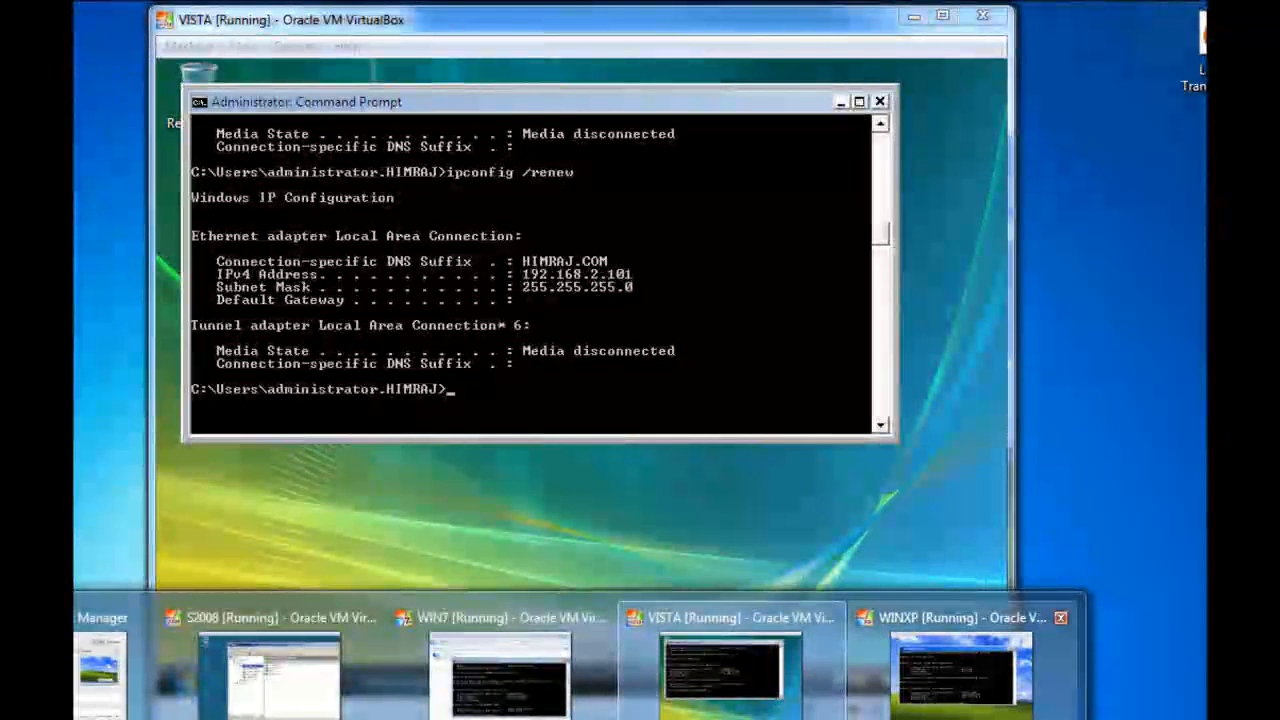
{"action": "left_click", "coordinate": [960, 665]}
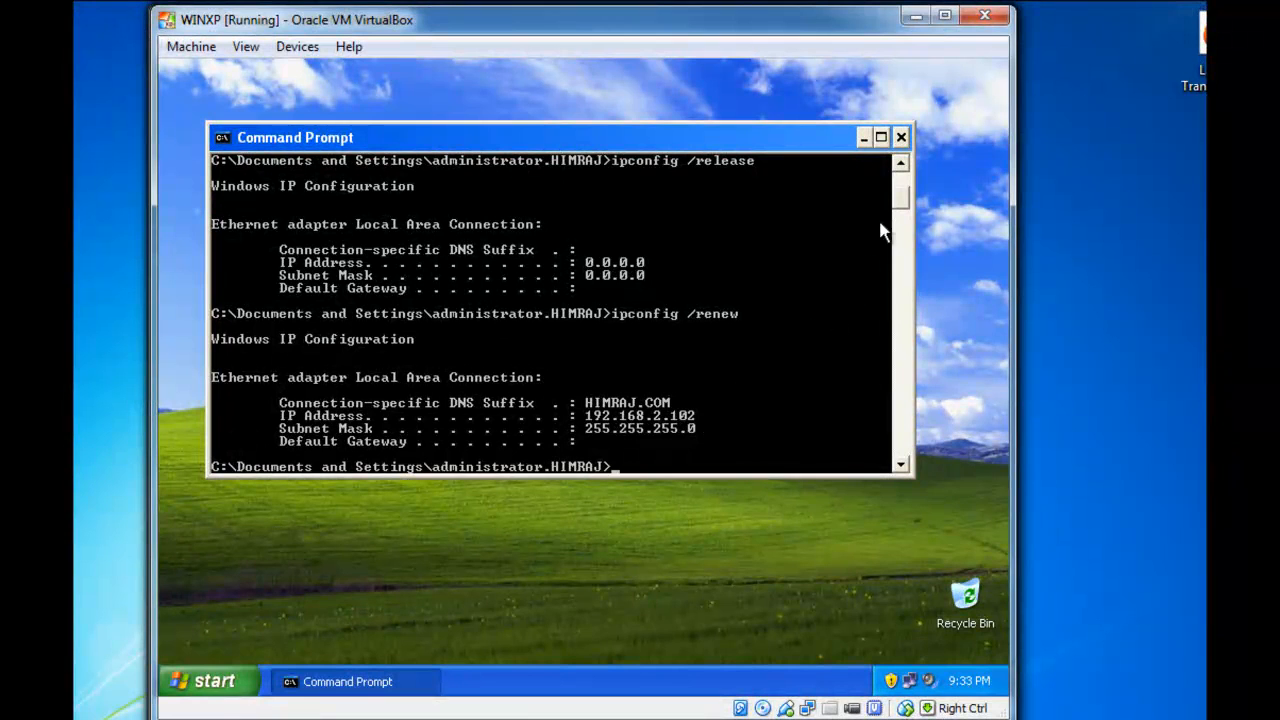
{"action": "left_click_drag", "start_coordinate": [900, 195], "coordinate": [903, 180]}
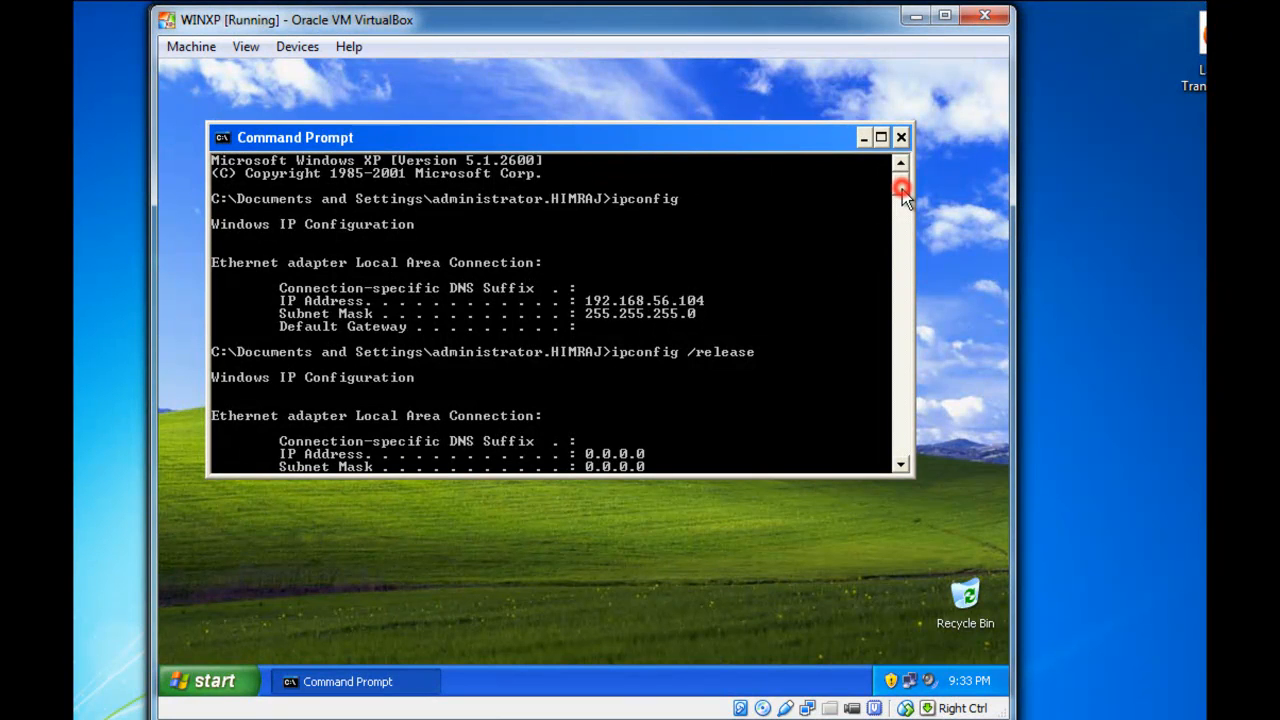
{"action": "left_click_drag", "start_coordinate": [902, 189], "coordinate": [903, 211]}
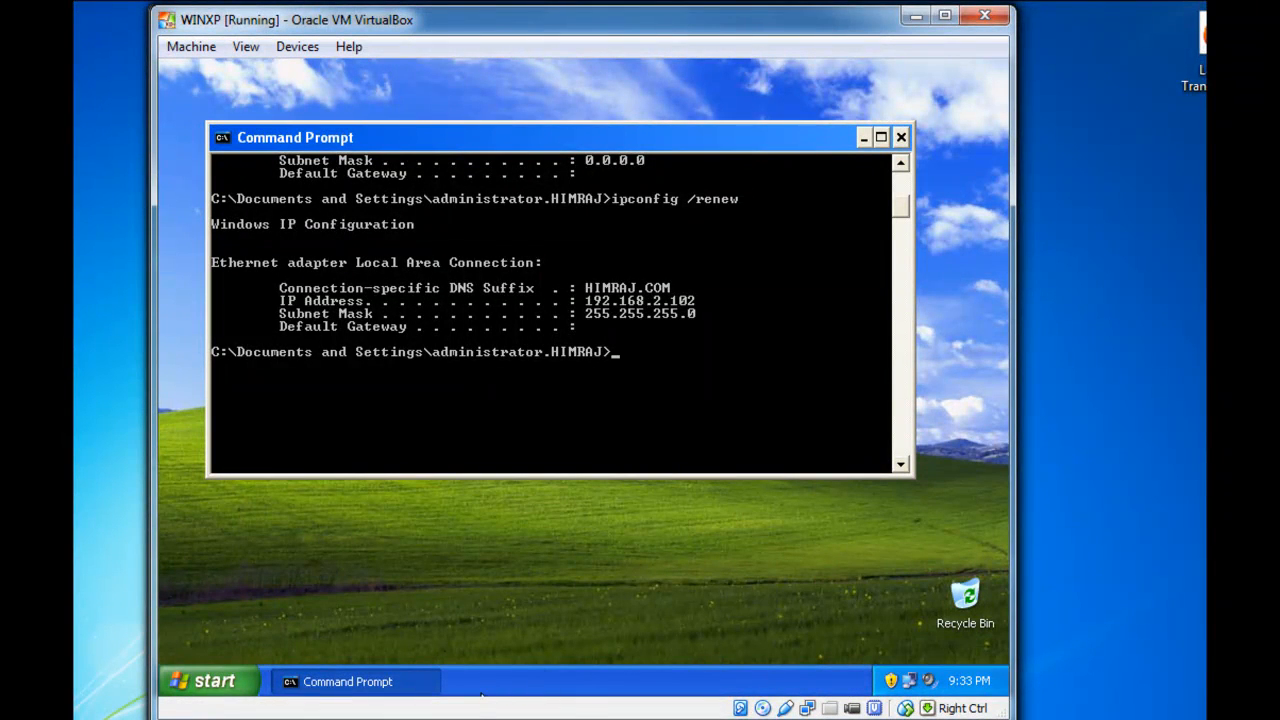
Switch to the S2008 virtual machine and review the address leases of the 192.168.2.0 scope
{"action": "mouse_move", "coordinate": [481, 710]}
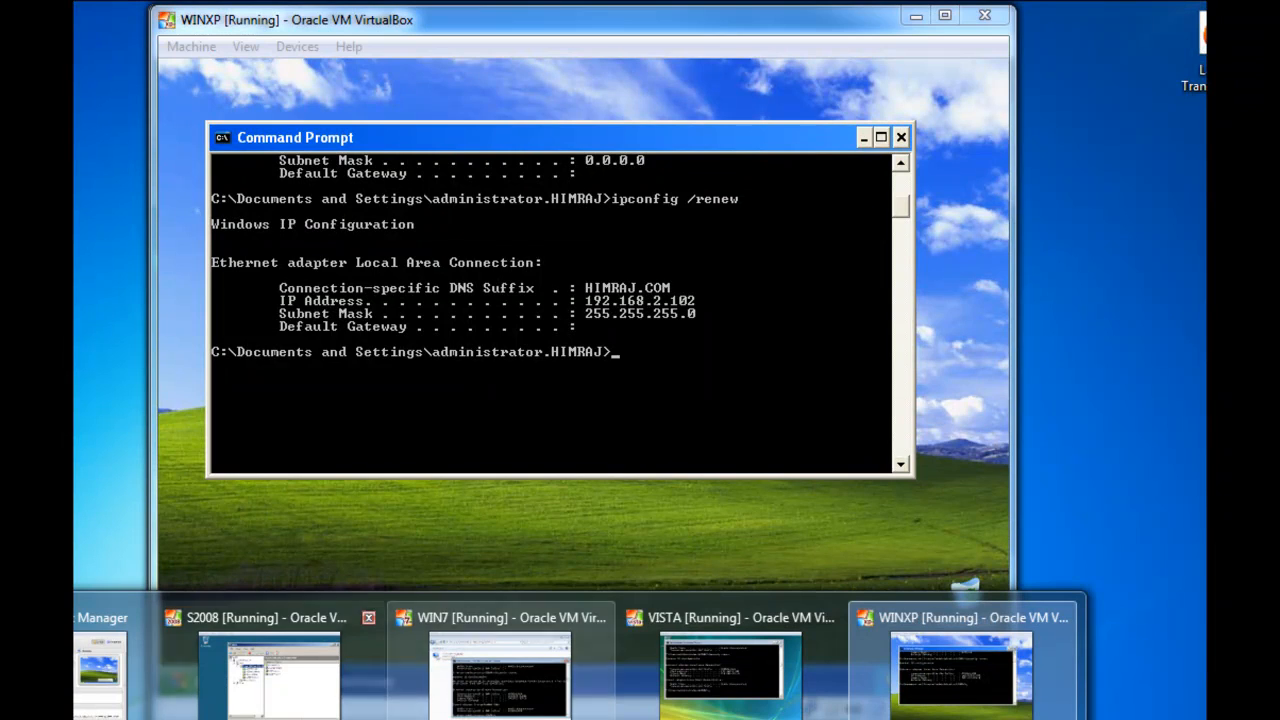
{"action": "left_click", "coordinate": [287, 692]}
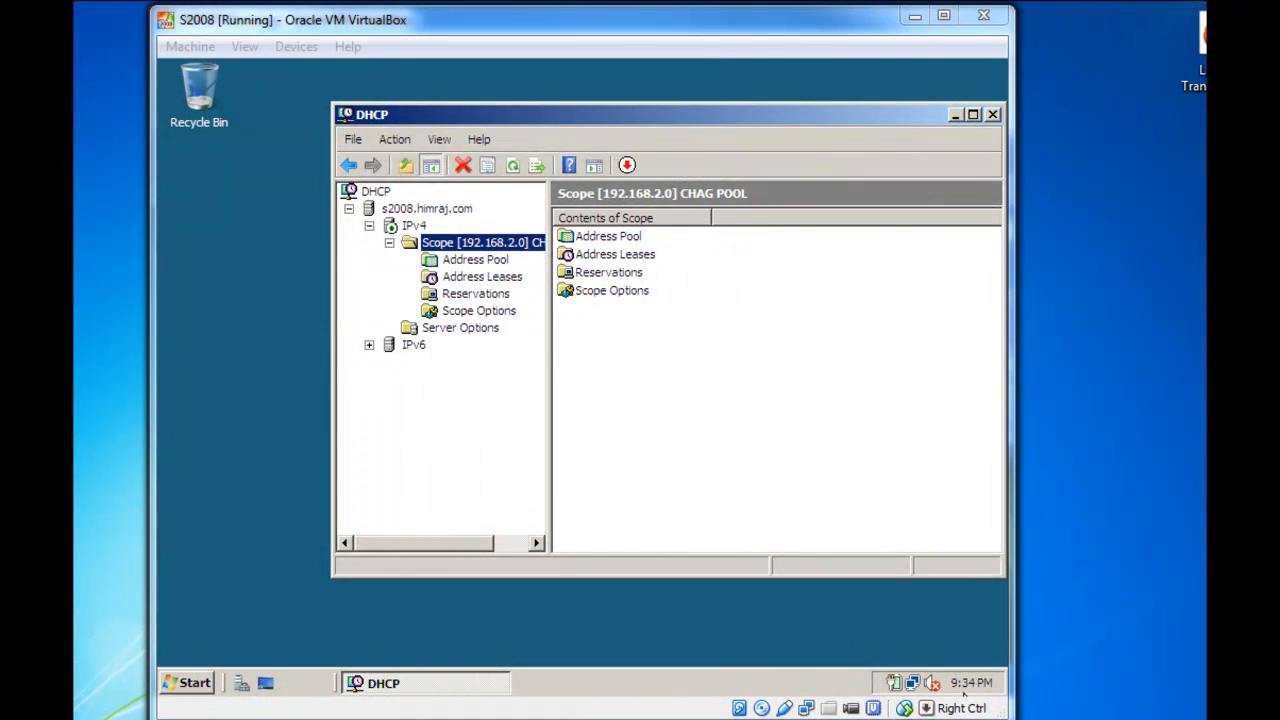
{"action": "left_click", "coordinate": [470, 276]}
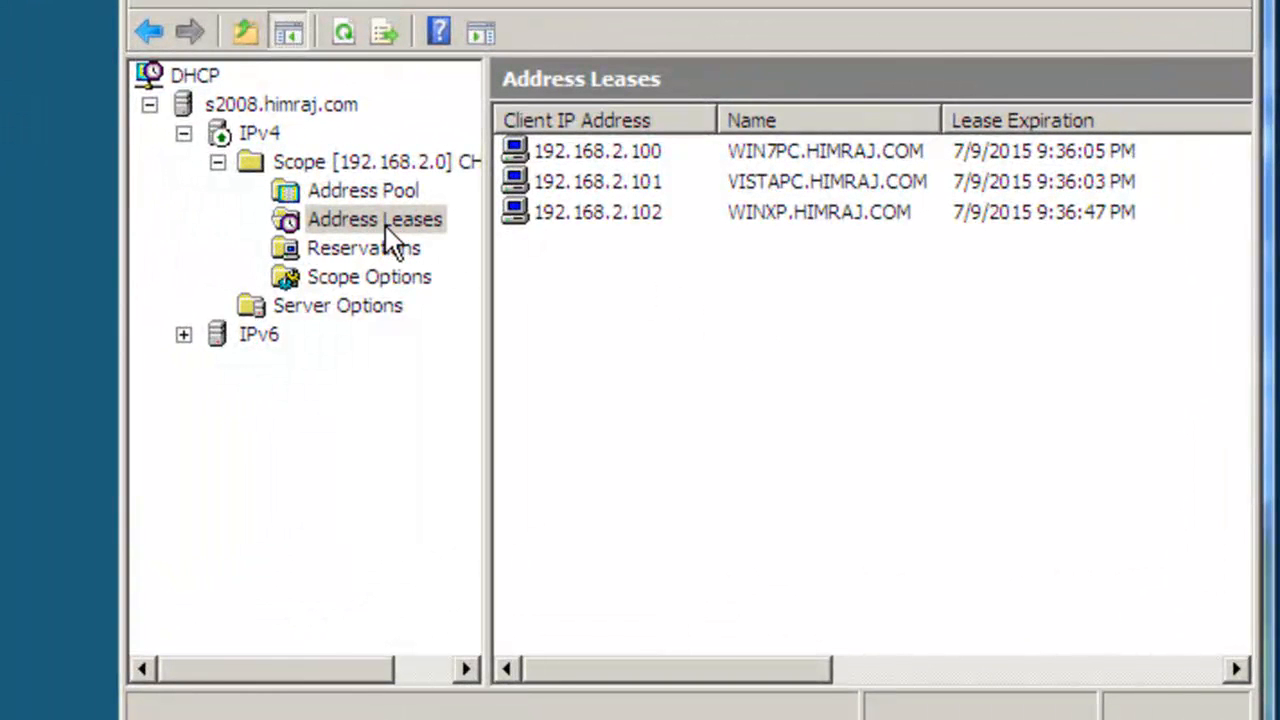
{"action": "left_click", "coordinate": [384, 223]}
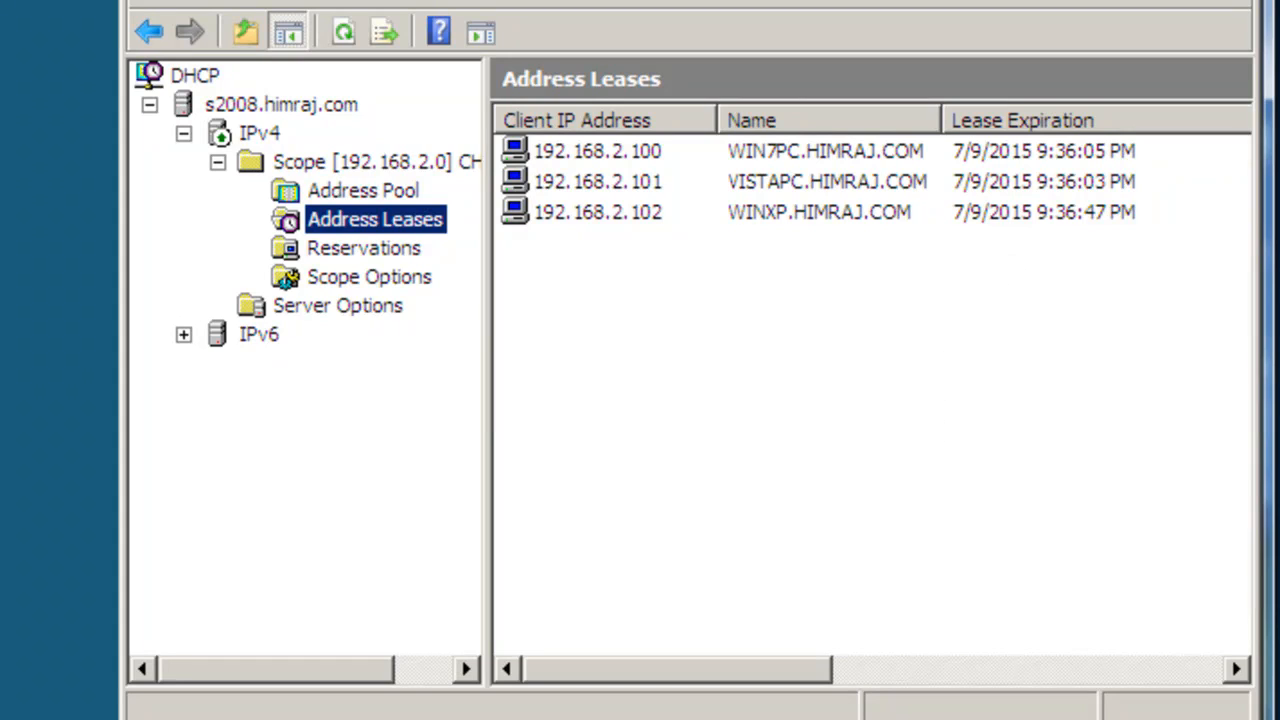
Refresh the scope's address lease list repeatedly to check the clients' lease expiration times
{"action": "key", "text": "F5"}
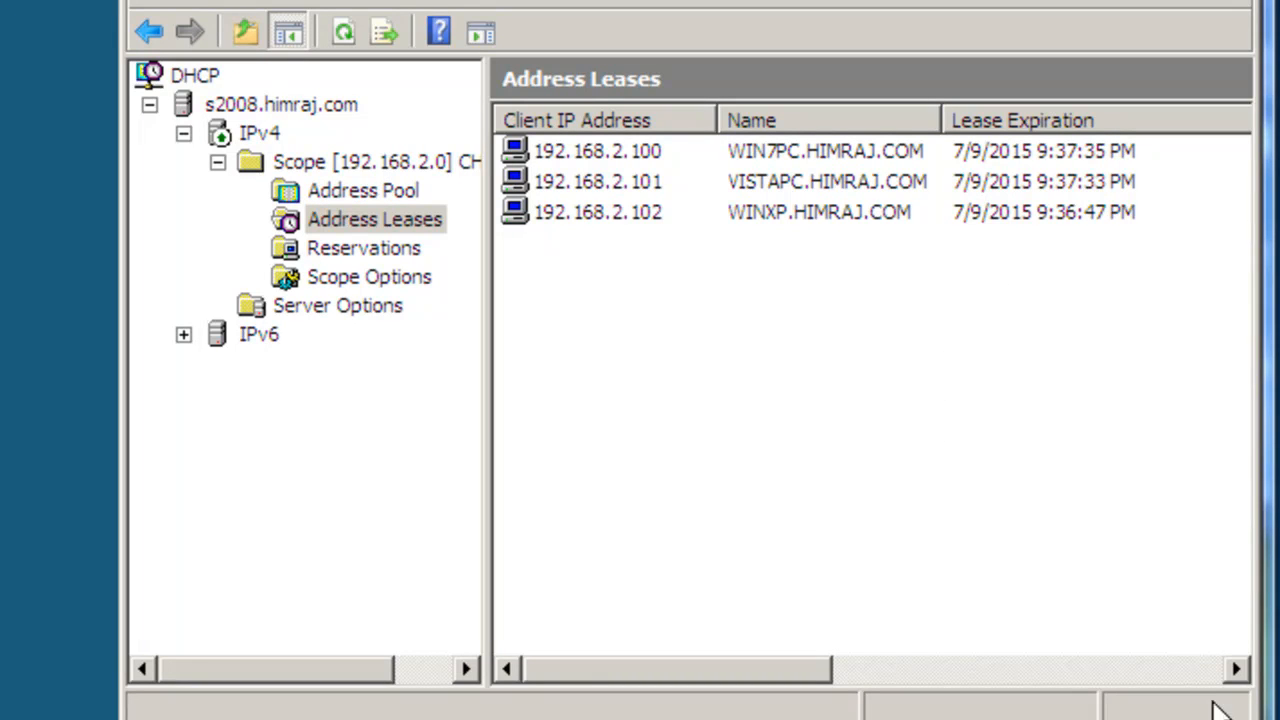
{"action": "right_click", "coordinate": [760, 344]}
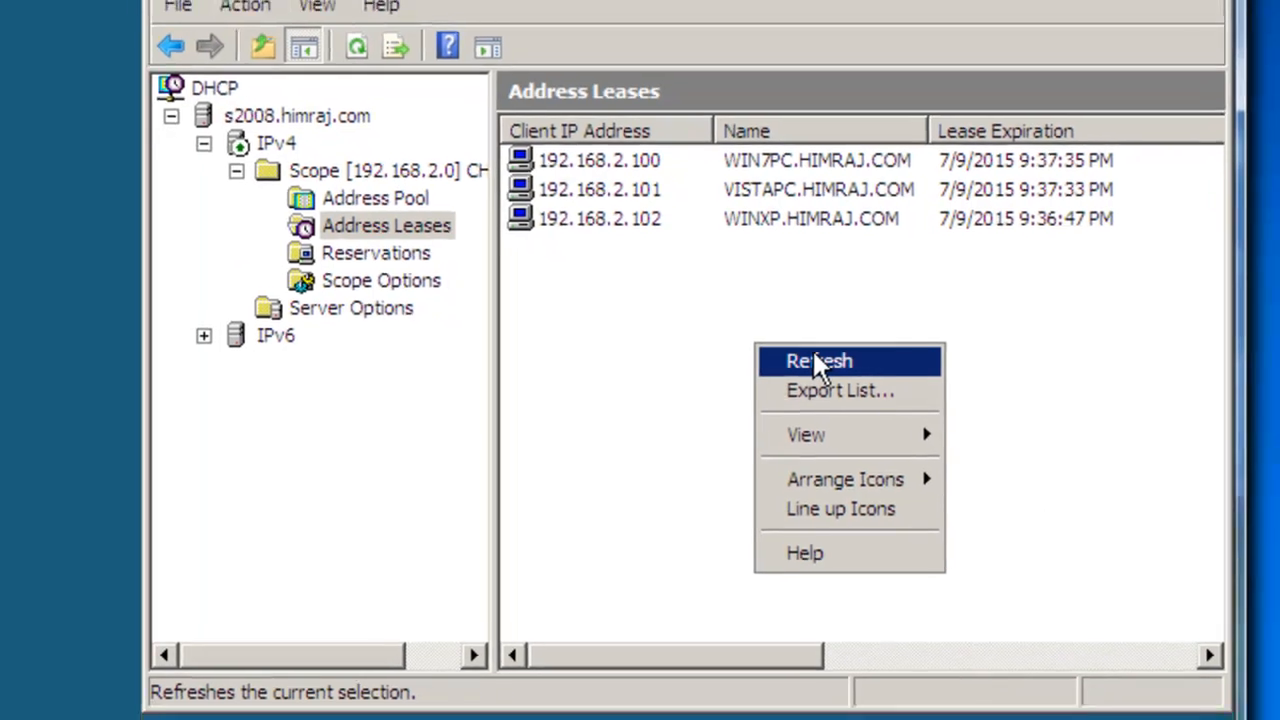
{"action": "left_click", "coordinate": [818, 356]}
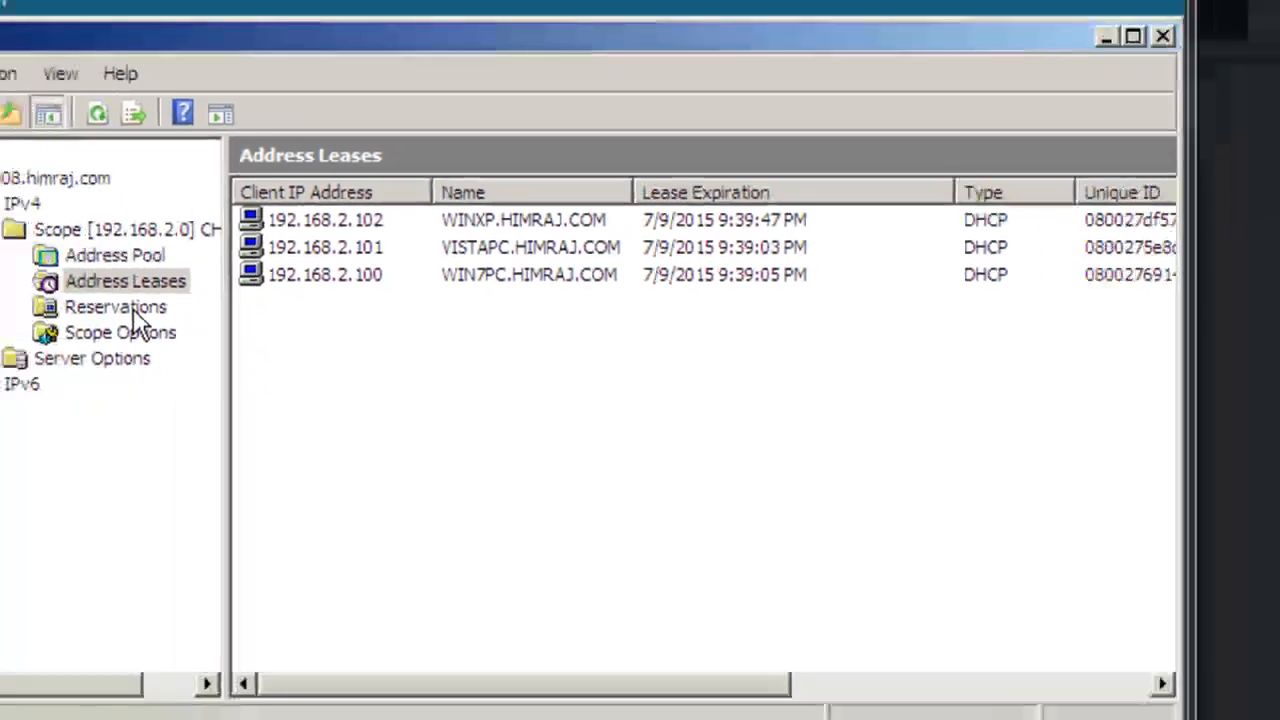
Start a new reservation in the 192.168.2.0 scope and set its IP address to 192.168.2.10
{"action": "left_click", "coordinate": [10, 294]}
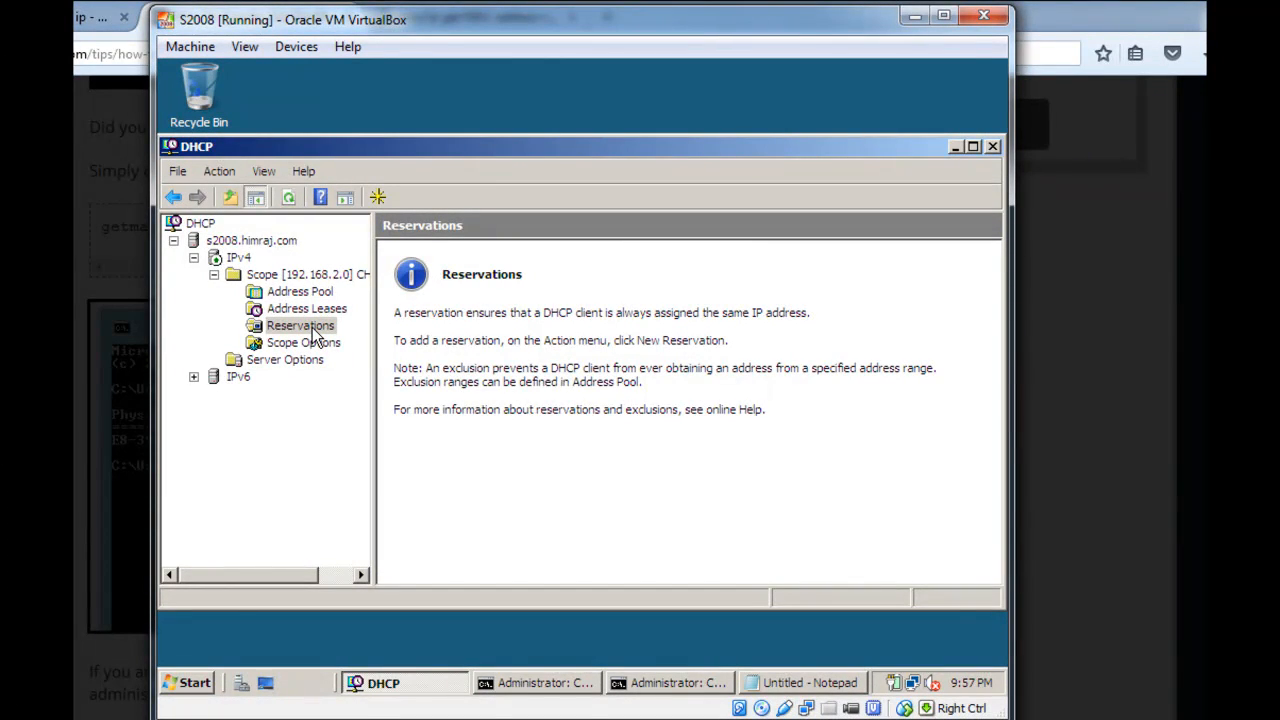
{"action": "right_click", "coordinate": [316, 328]}
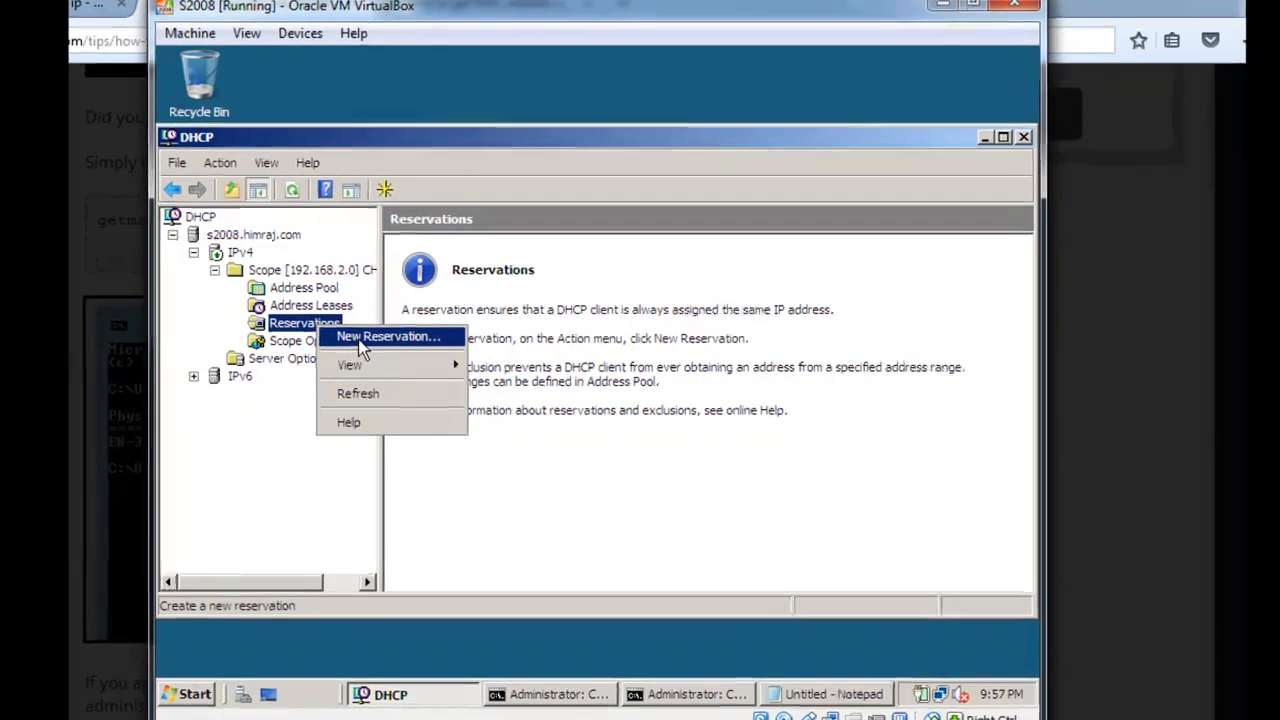
{"action": "left_click", "coordinate": [355, 338]}
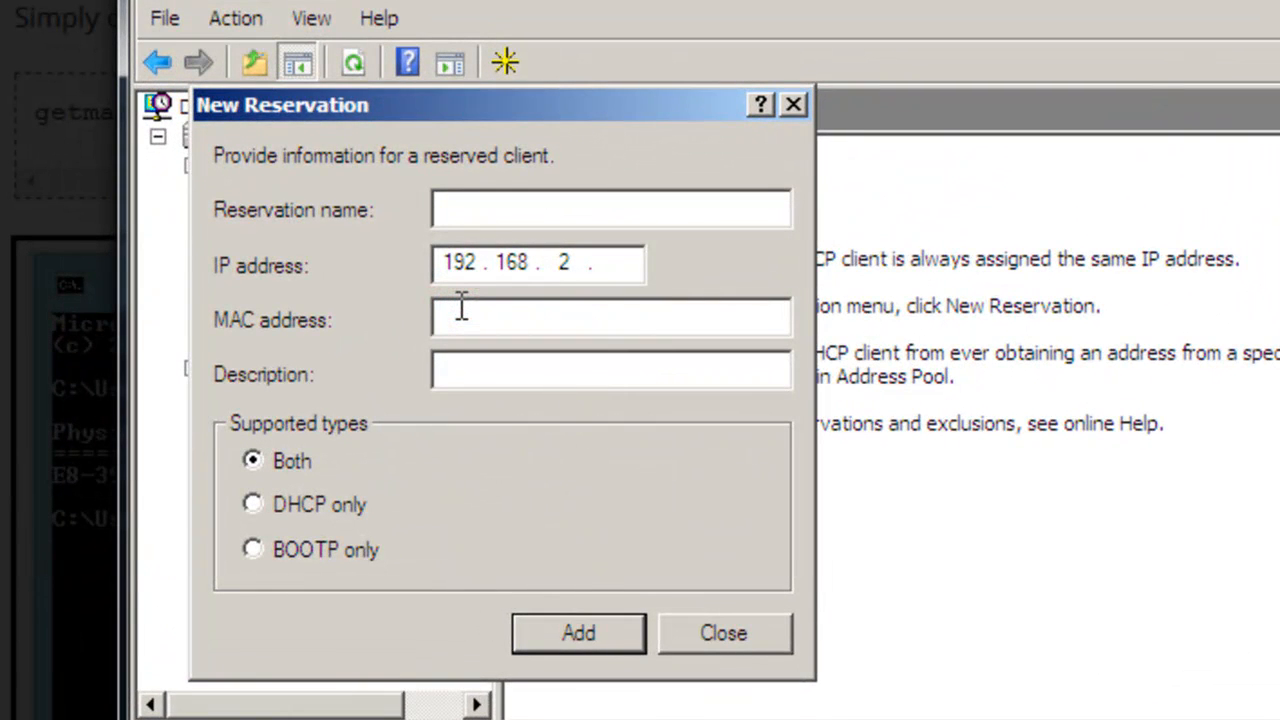
{"action": "left_click", "coordinate": [627, 266]}
{"action": "left_click", "coordinate": [624, 256]}
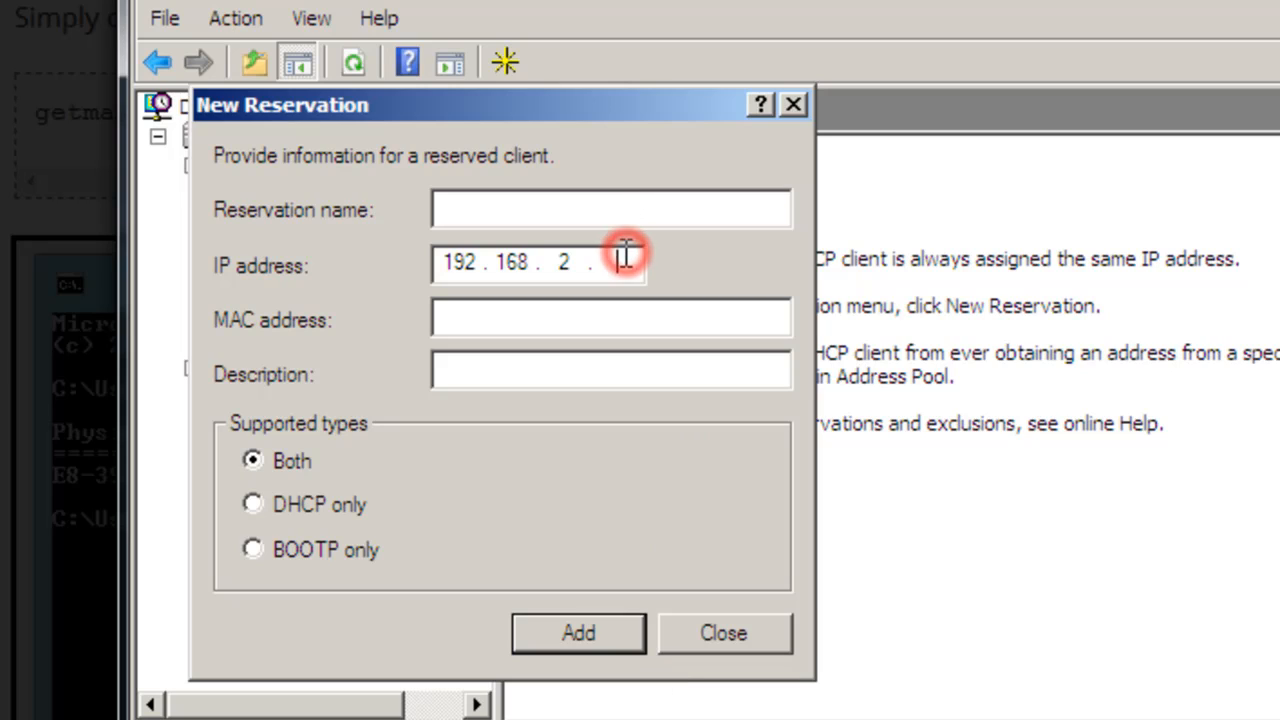
{"action": "type", "text": "102"}
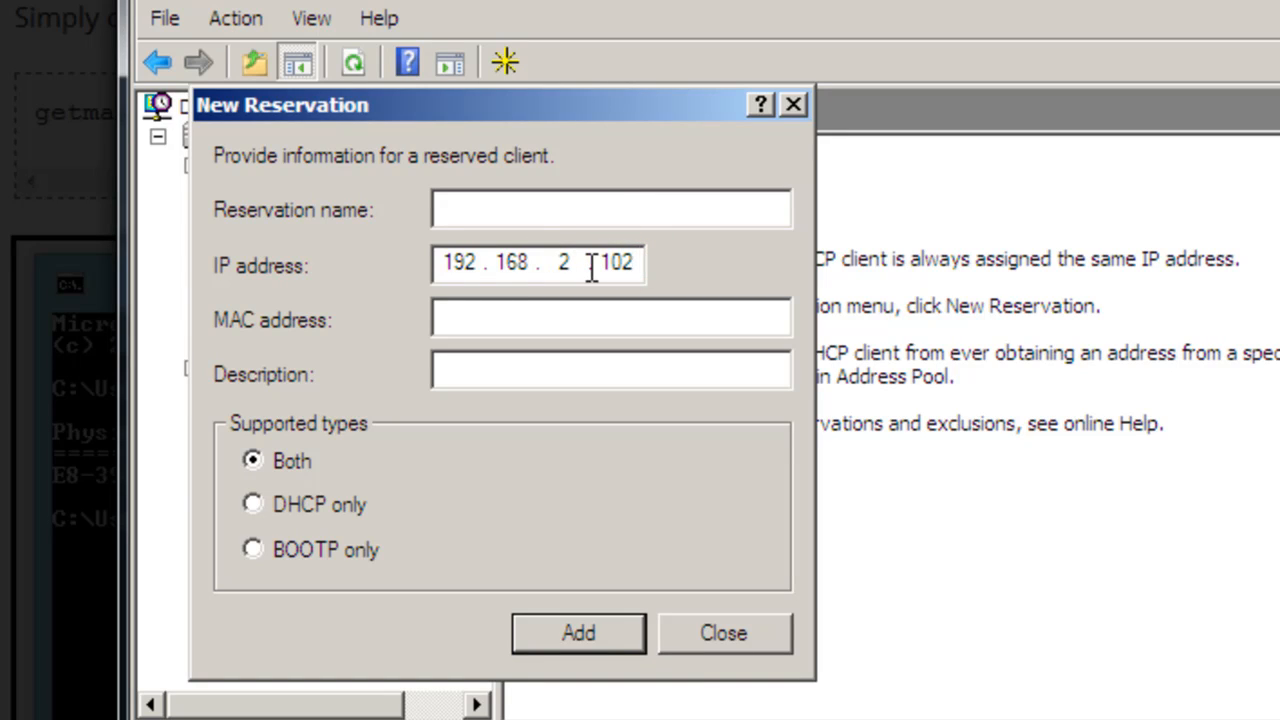
{"action": "key", "text": "BackSpace"}
{"action": "key", "text": "BackSpace"}
{"action": "key", "text": "BackSpace"}
{"action": "type", "text": "10"}
Name the new reservation "Print Sever"
{"action": "left_click", "coordinate": [462, 210]}
{"action": "type", "text": "W"}
{"action": "key", "text": "BackSpace"}
{"action": "type", "text": "XP"}
{"action": "key", "text": "BackSpace"}
{"action": "key", "text": "BackSpace"}
{"action": "type", "text": "Print Sever"}
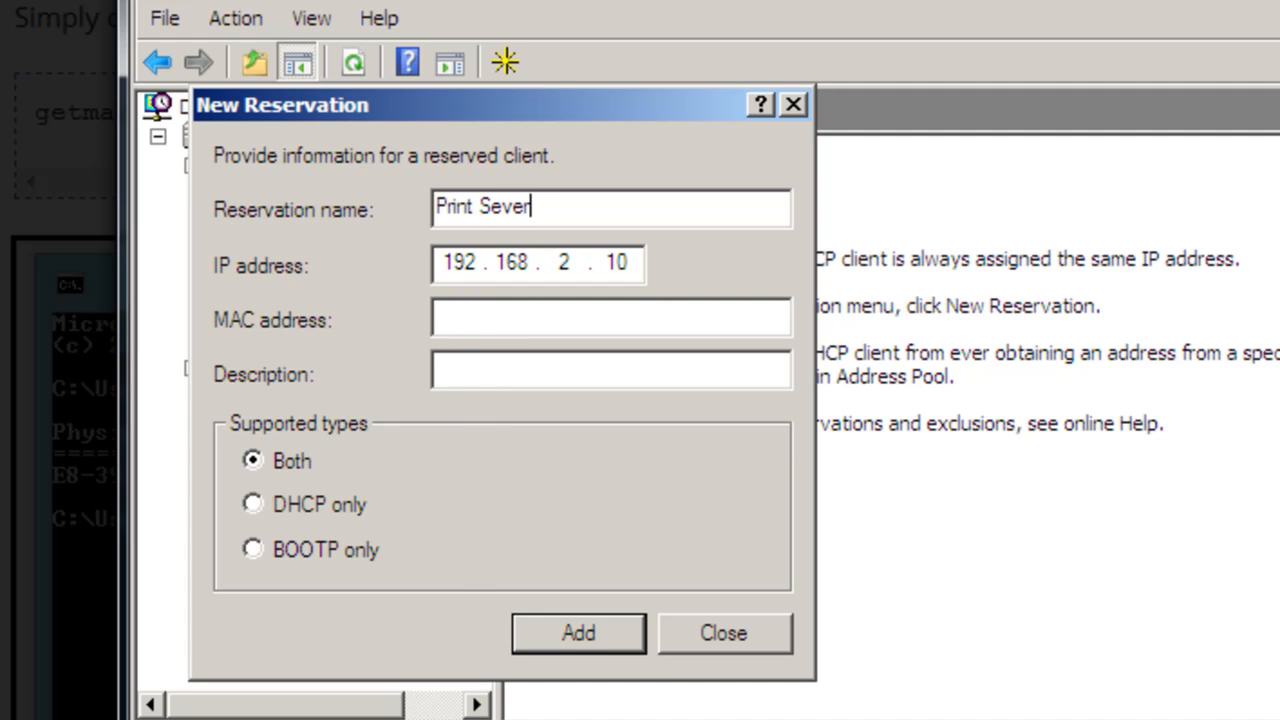
Run getmac /s winxp |clip in the command prompt and paste its output into the empty Notepad document
{"action": "key", "text": "alt+Tab"}
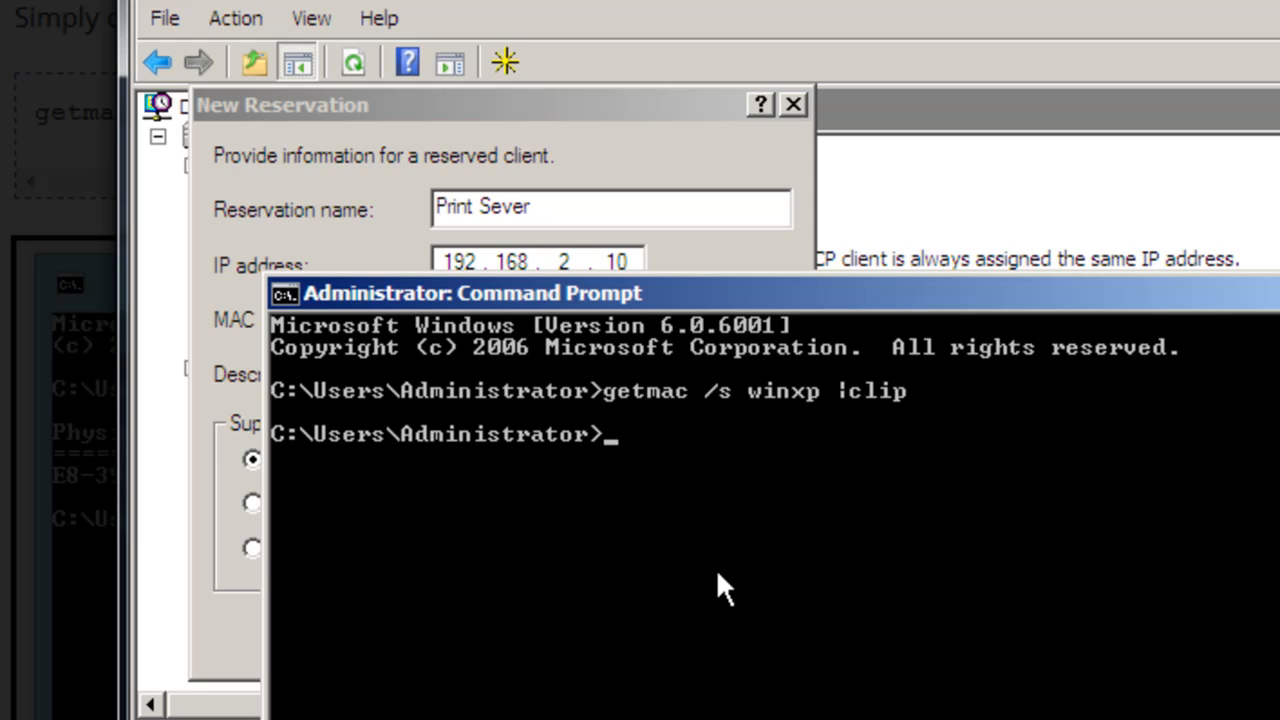
{"action": "key", "text": "Up"}
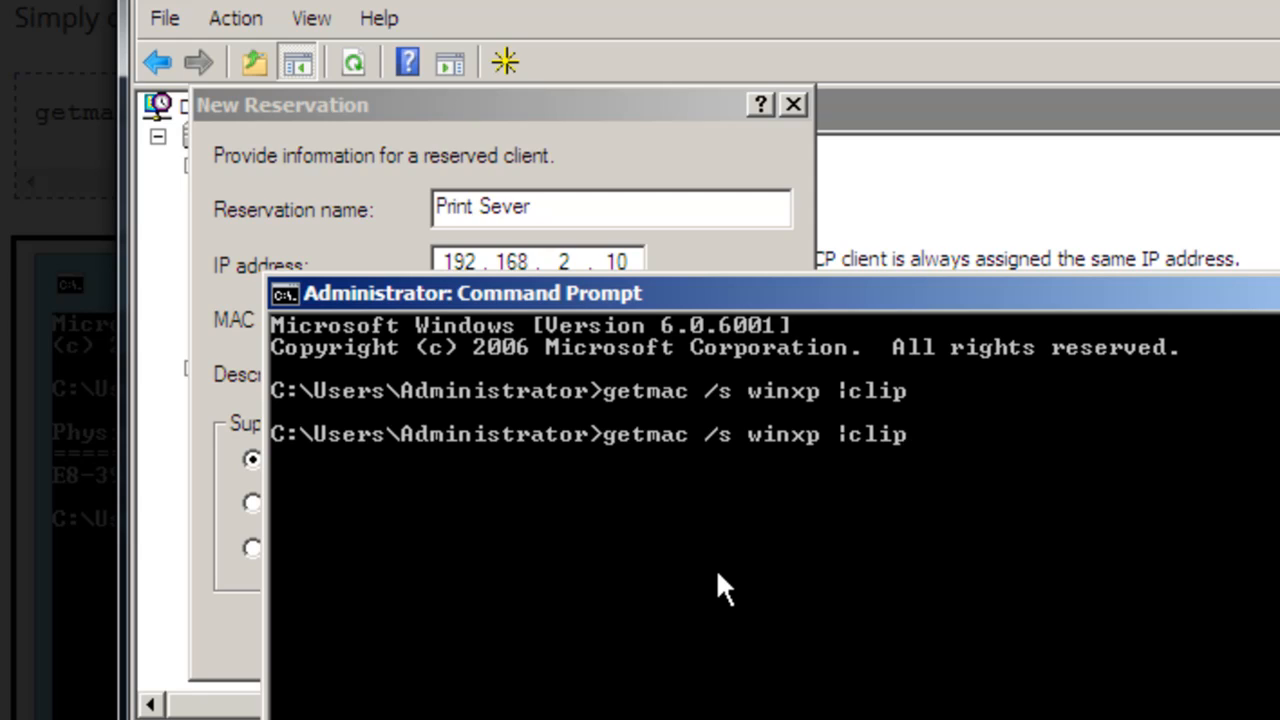
{"action": "key", "text": "Return"}
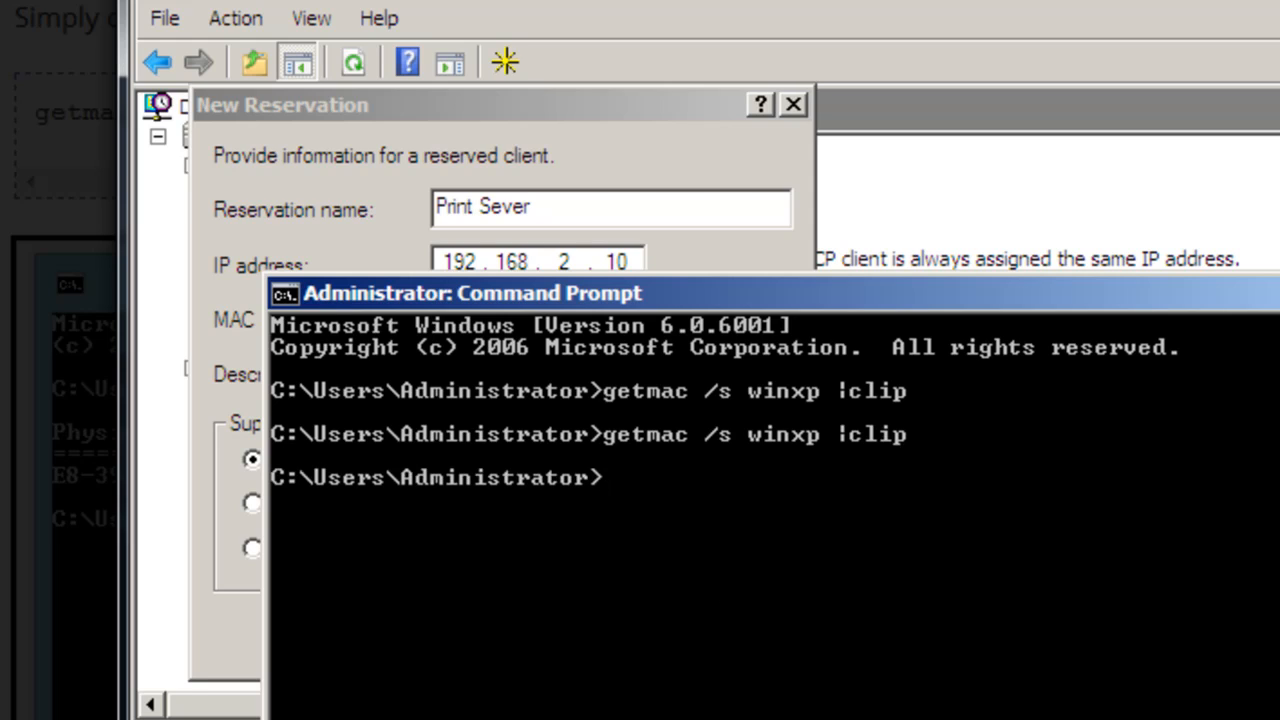
{"action": "key", "text": "alt+Tab"}
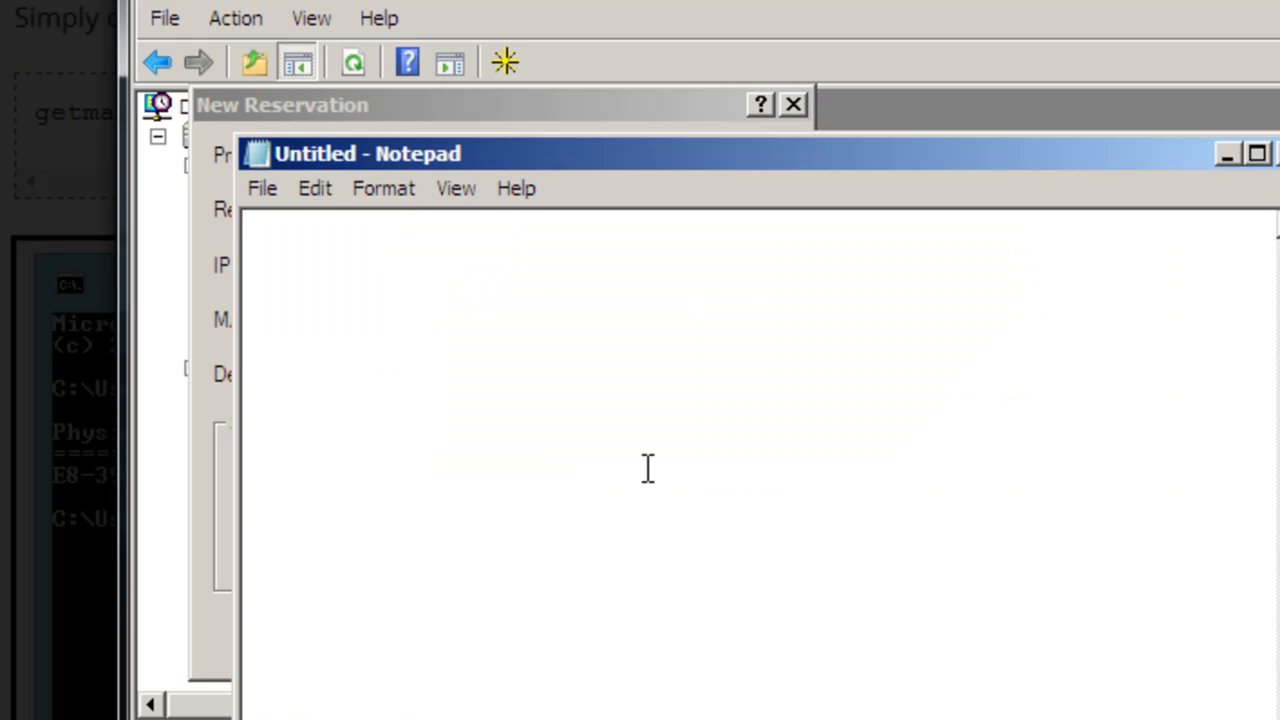
{"action": "right_click", "coordinate": [511, 376]}
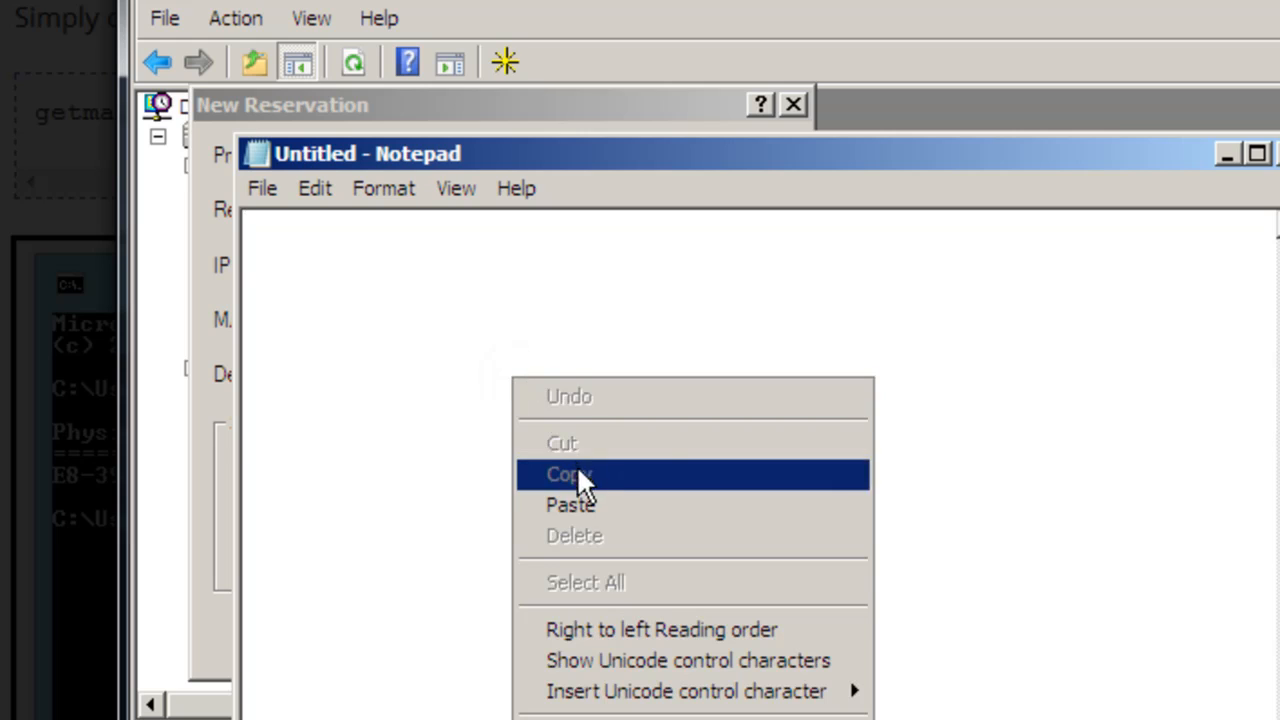
{"action": "left_click", "coordinate": [580, 510]}
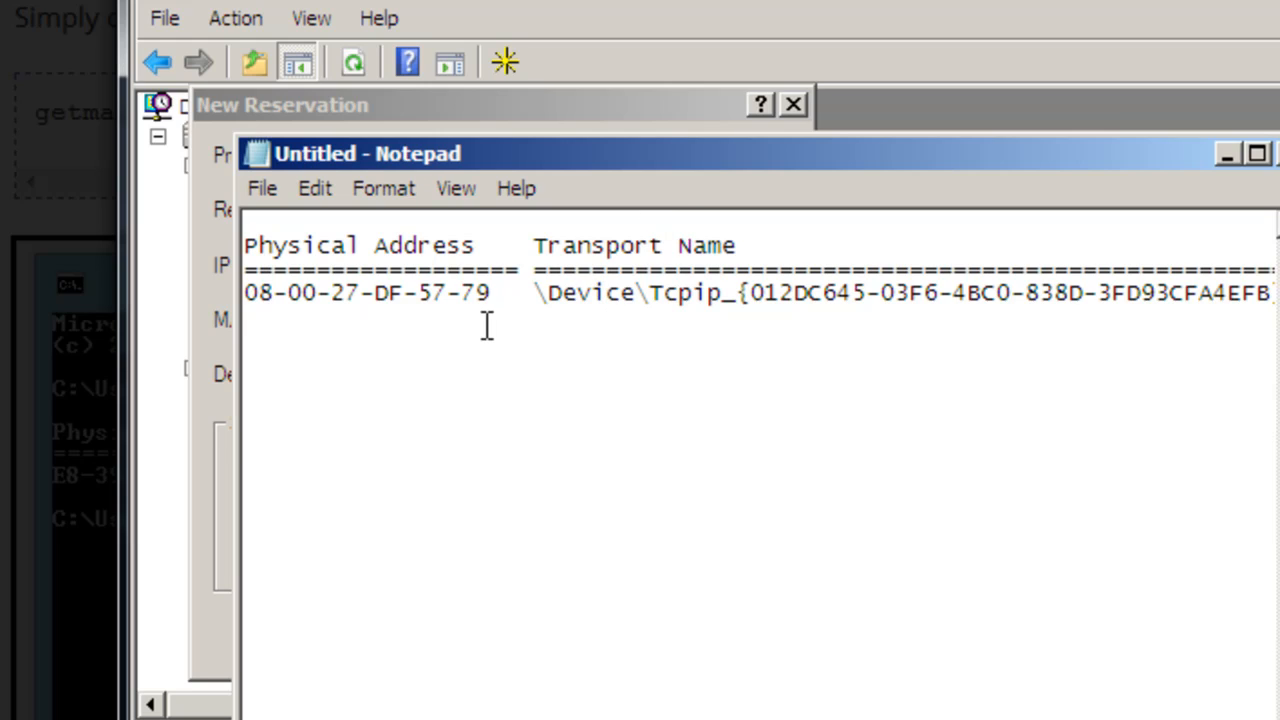
Copy the physical address 08-00-27-DF-57-79 from Notepad into the new reservation's MAC address
{"action": "left_click_drag", "start_coordinate": [490, 293], "coordinate": [244, 294]}
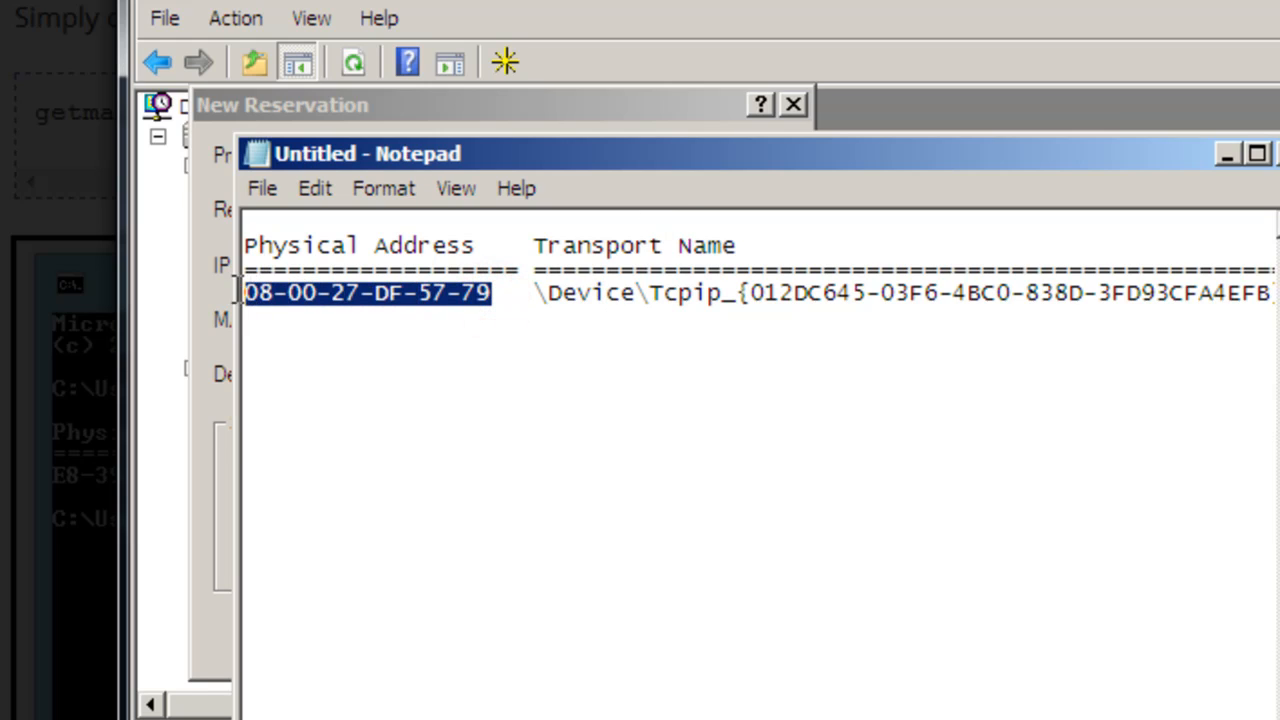
{"action": "right_click", "coordinate": [300, 298]}
{"action": "left_click", "coordinate": [354, 391]}
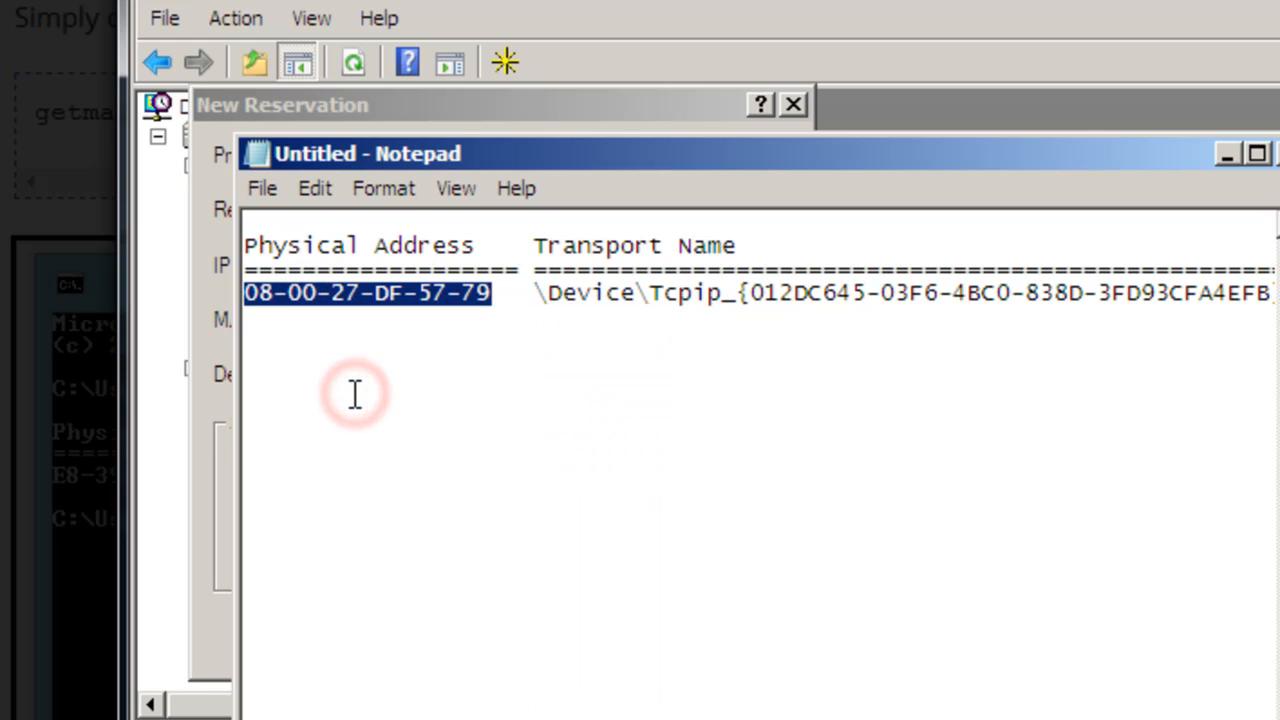
{"action": "left_click", "coordinate": [492, 82]}
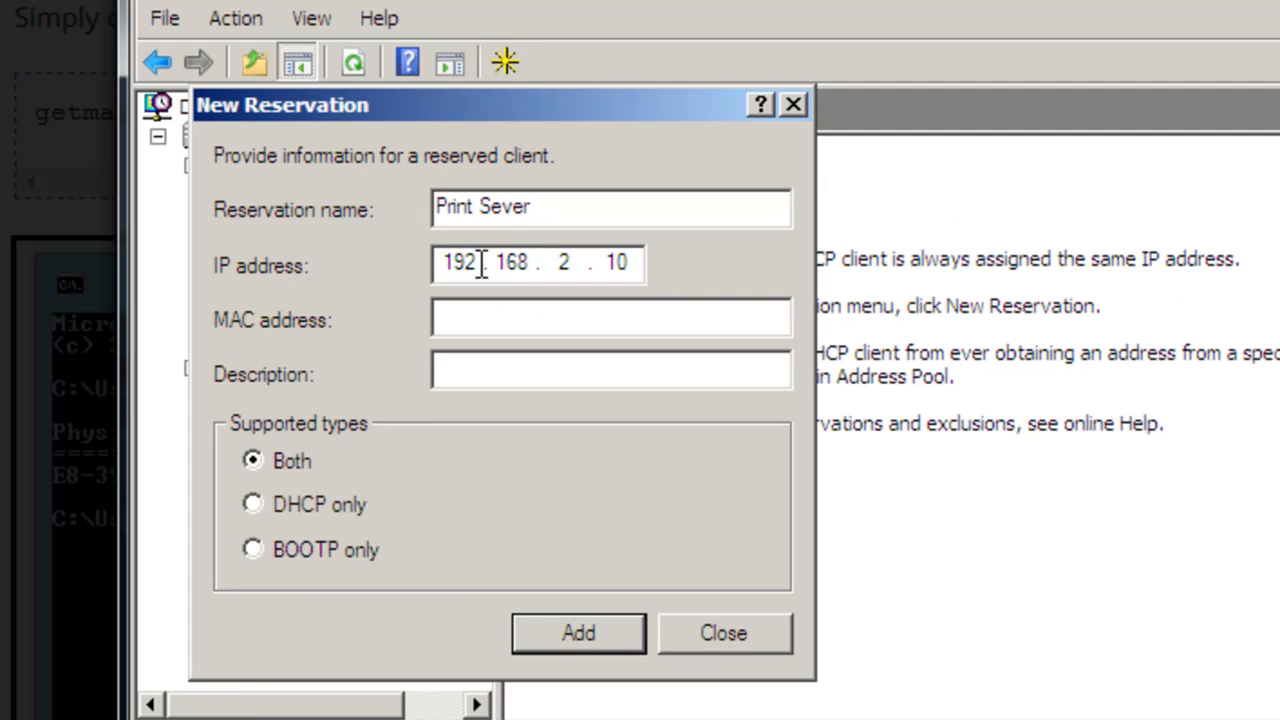
{"action": "left_click", "coordinate": [464, 308]}
{"action": "right_click", "coordinate": [465, 308]}
{"action": "left_click", "coordinate": [530, 436]}
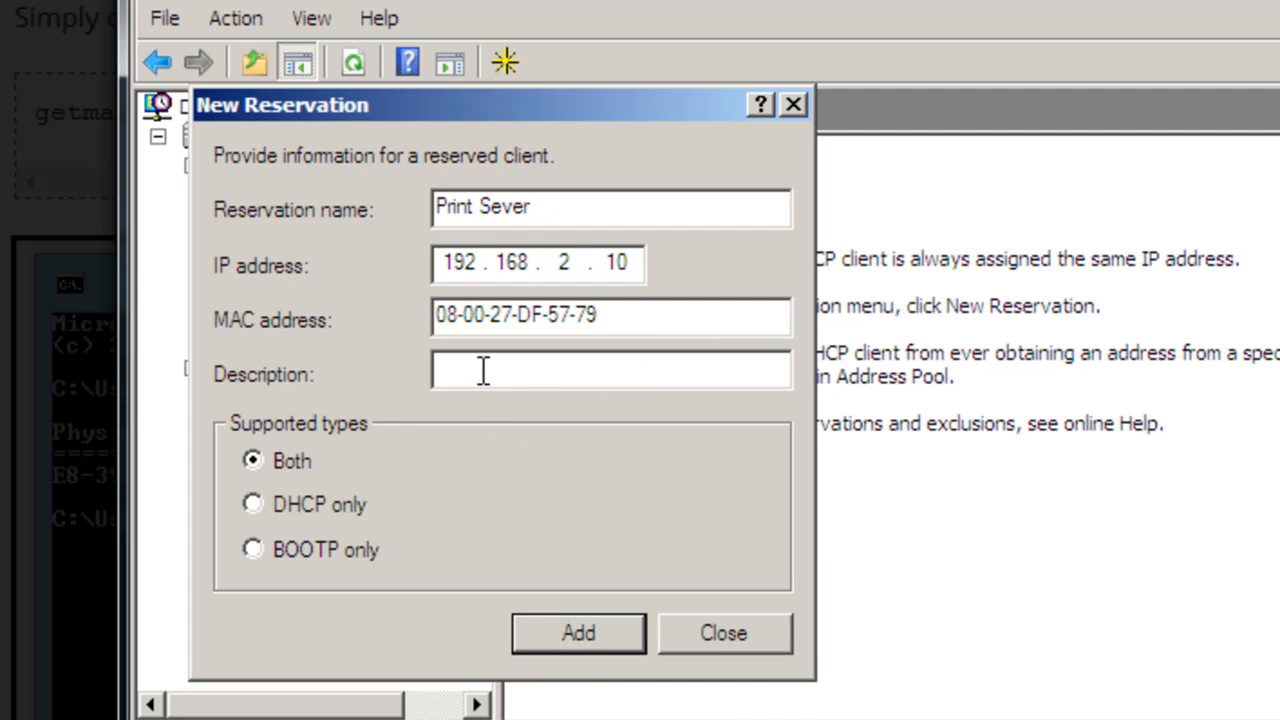
Add the Print Sever reservation to the scope, close the New Reservation dialog and select the new entry
{"action": "left_click", "coordinate": [577, 625]}
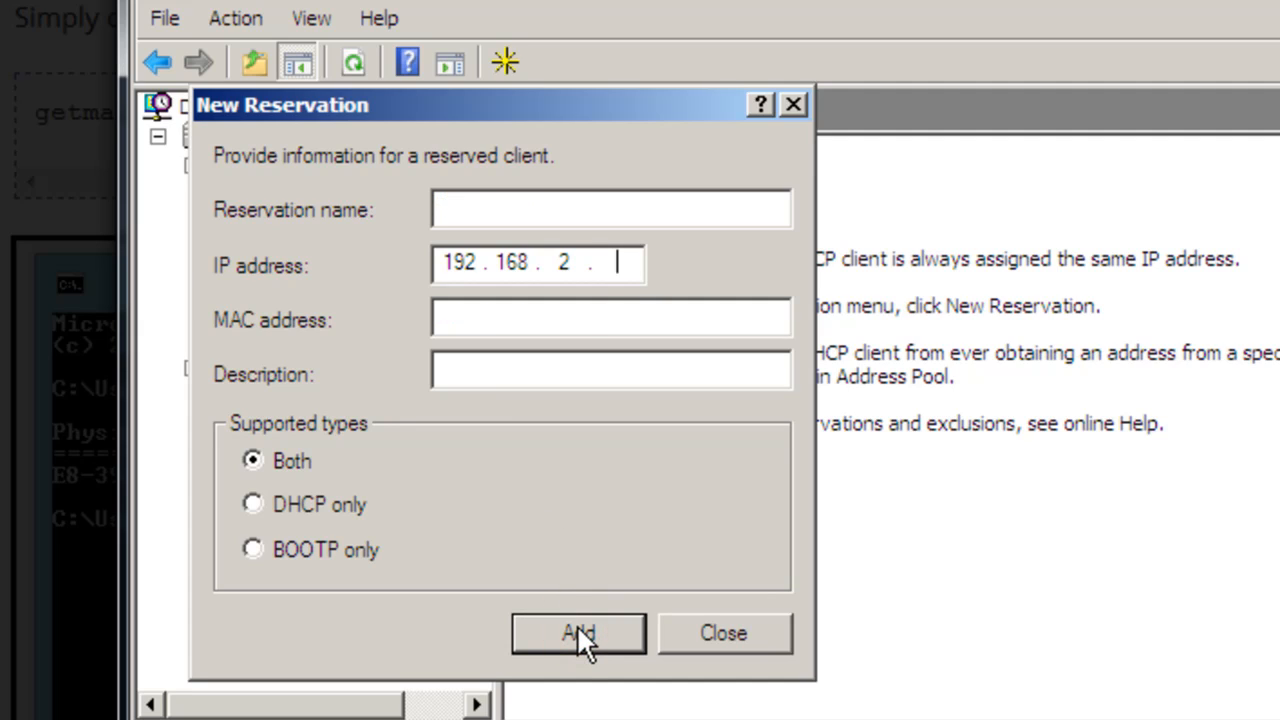
{"action": "left_click", "coordinate": [697, 632]}
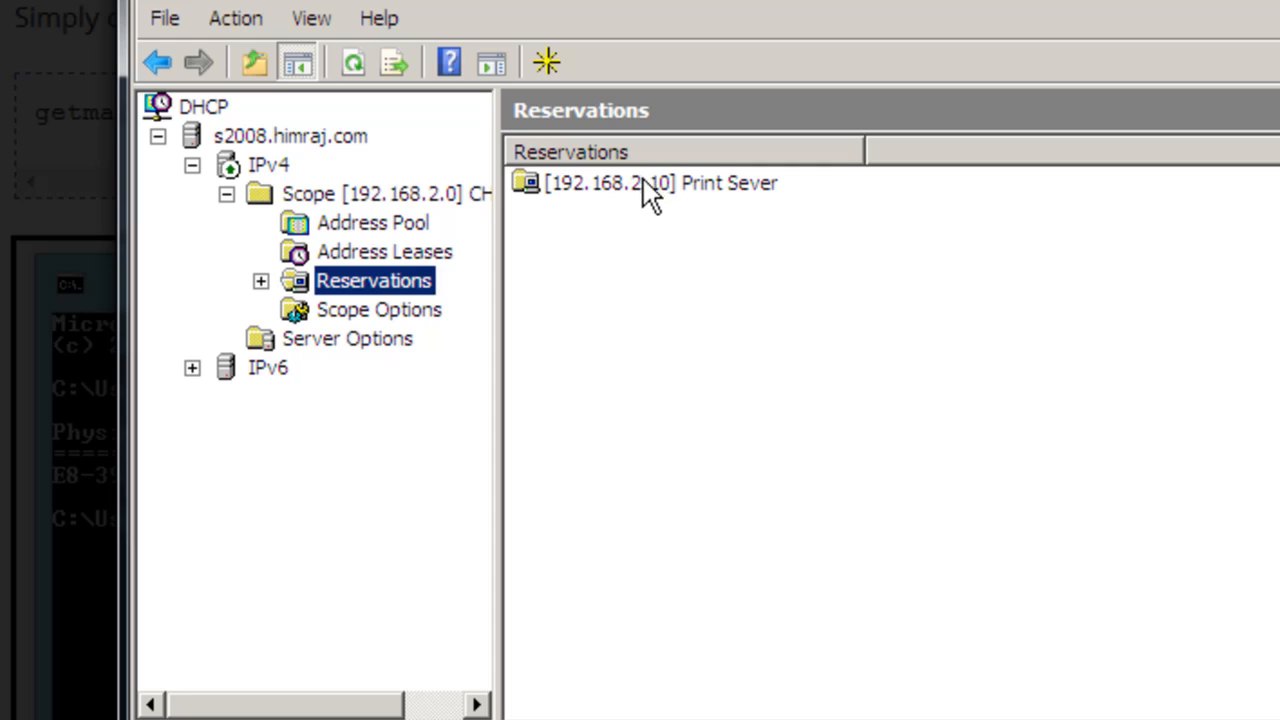
{"action": "left_click", "coordinate": [700, 184]}
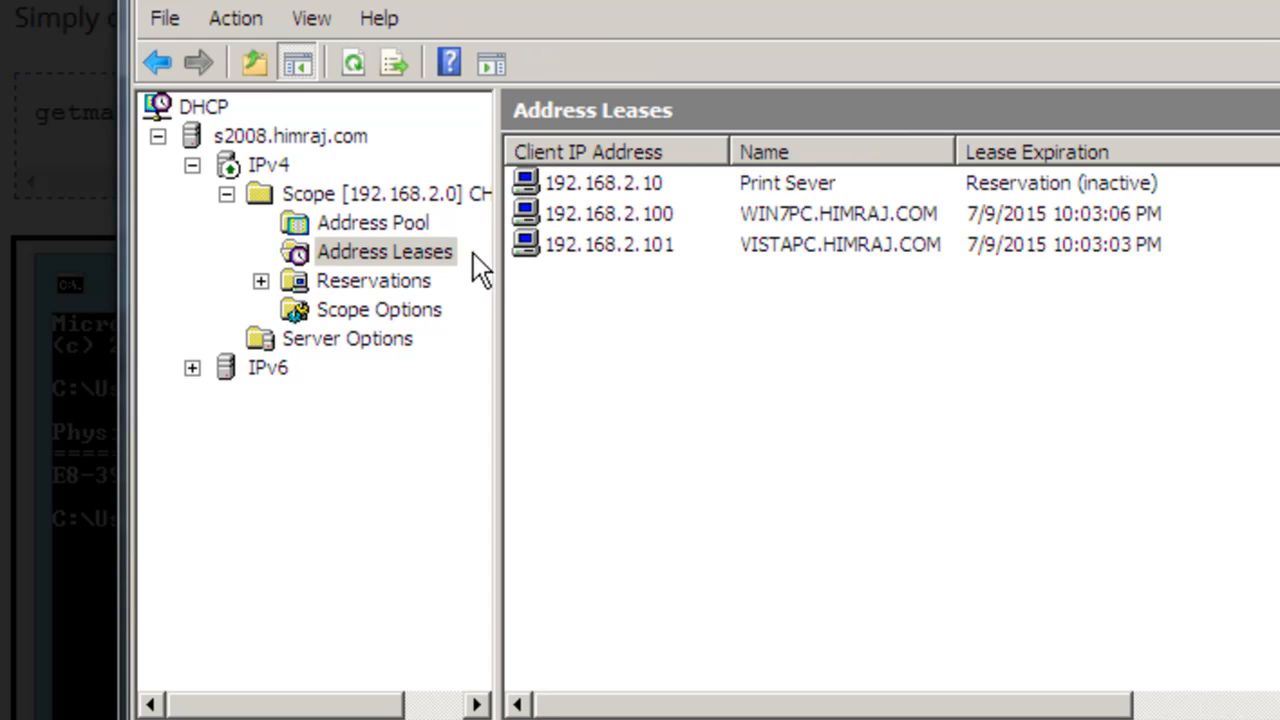
Check the scope's address leases, then run ipconfig on the WINXP client to check its current address
{"action": "left_click", "coordinate": [445, 262]}
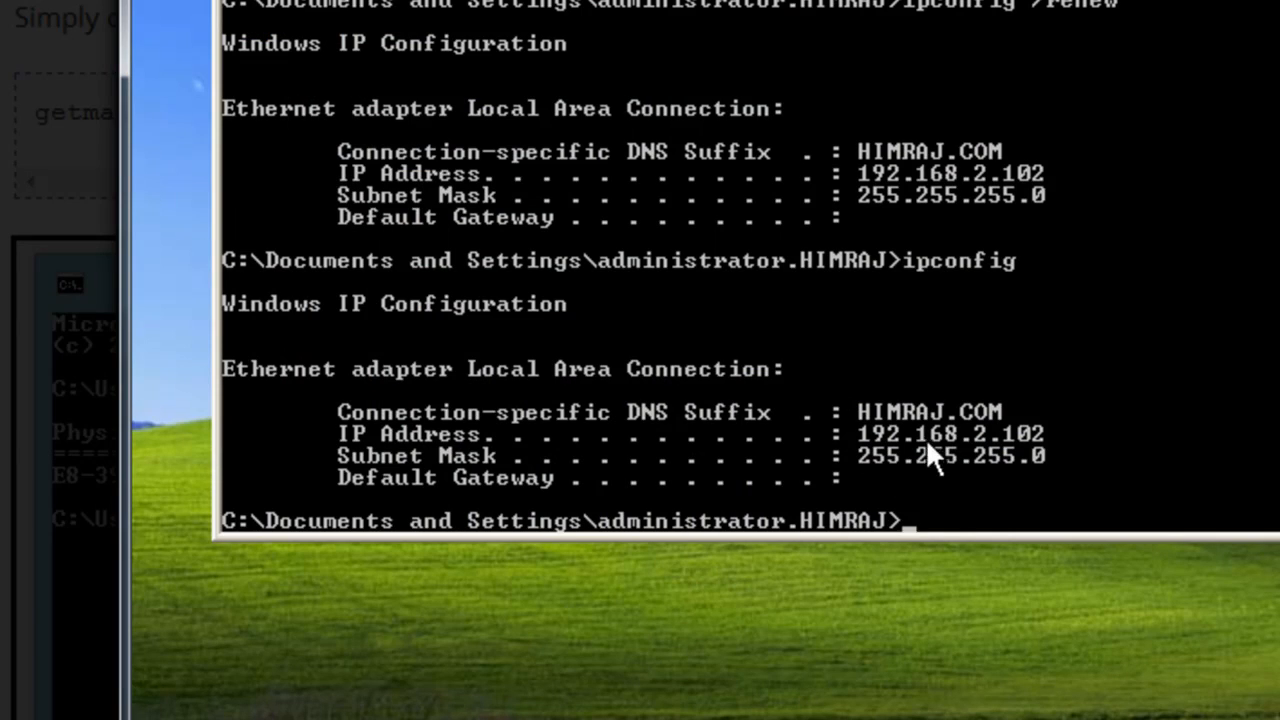
{"action": "type", "text": "ipconfig"}
{"action": "key", "text": "Return"}
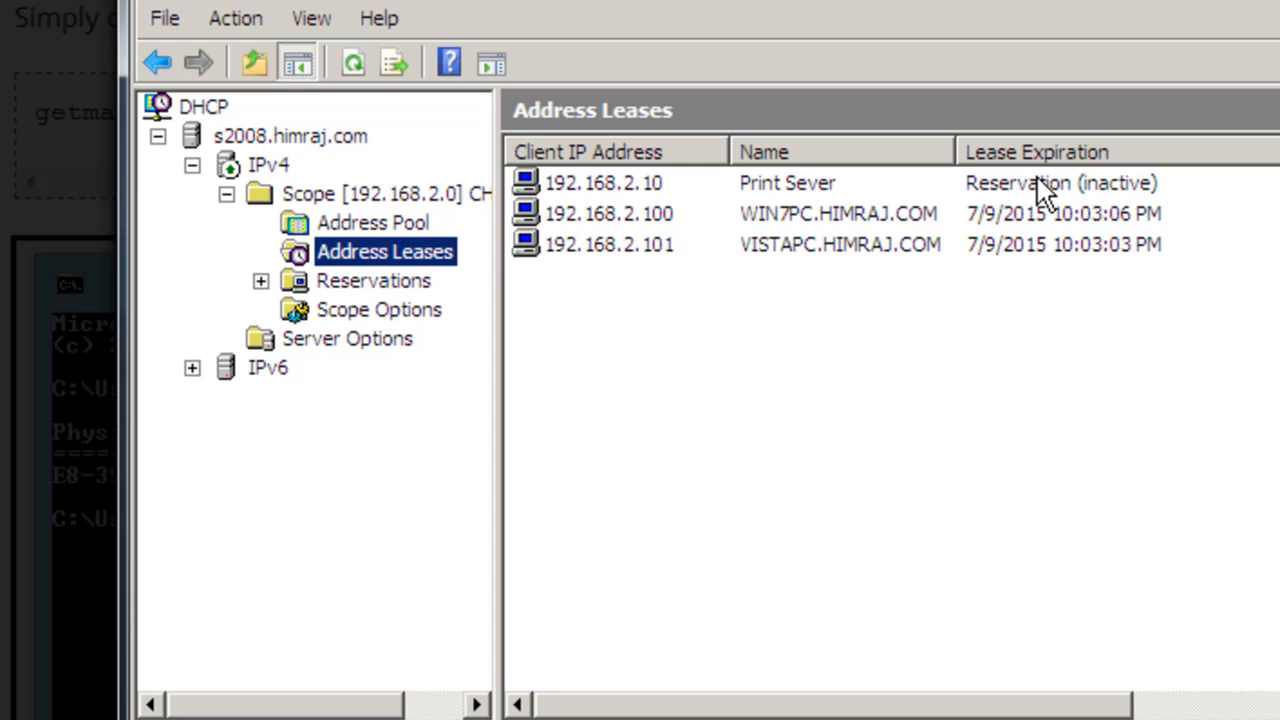
Refresh the address leases on the S2008 server to check the status of the 192.168.2.10 reservation
{"action": "right_click", "coordinate": [890, 433]}
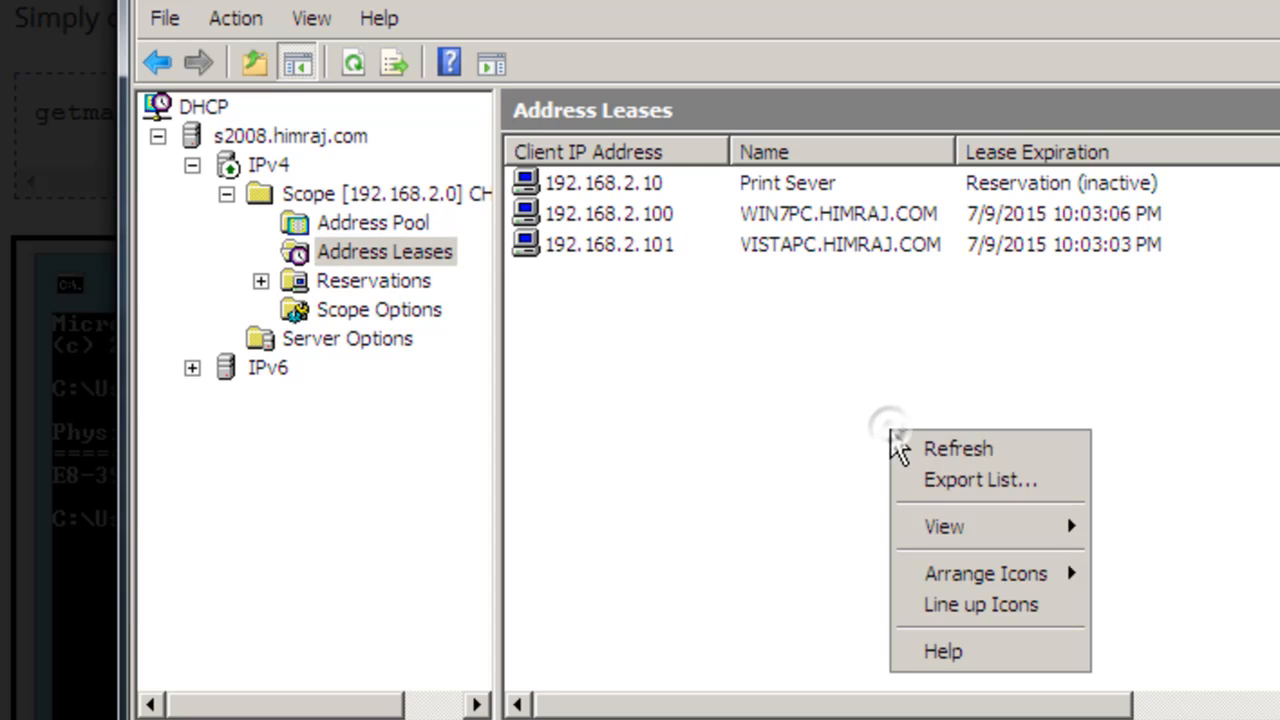
{"action": "left_click", "coordinate": [940, 446]}
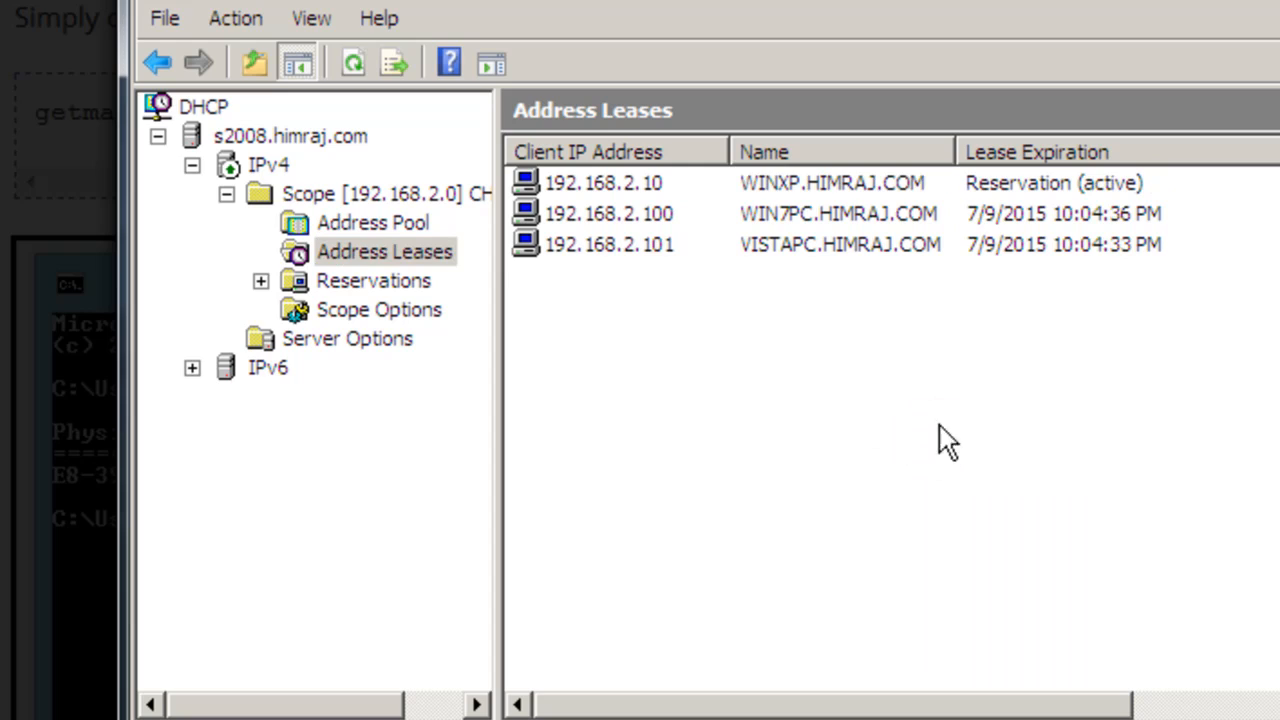